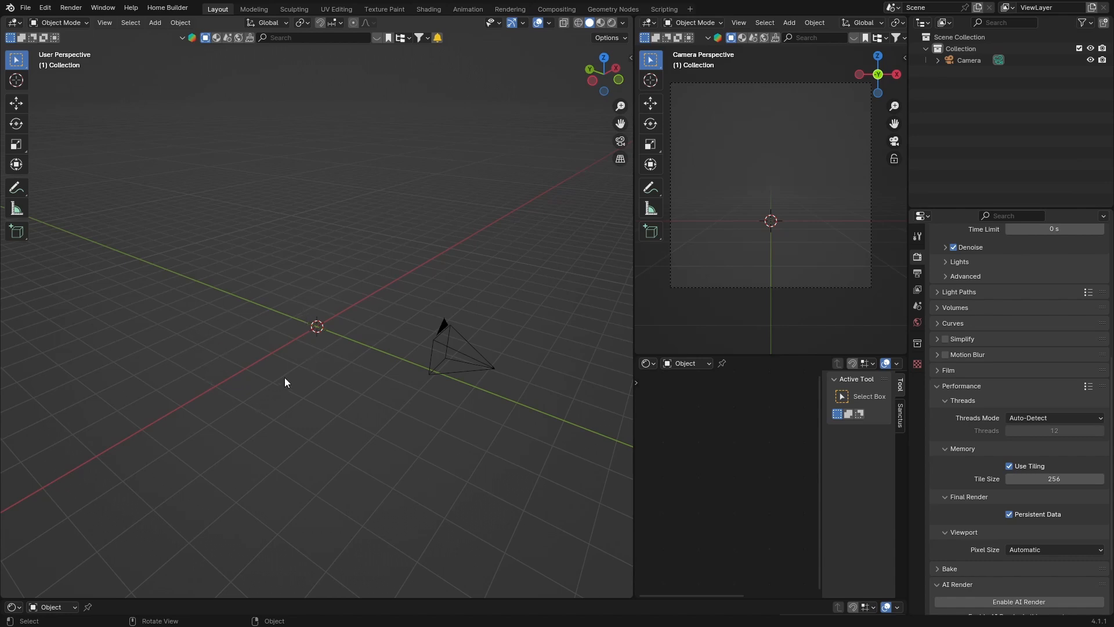
- Add a plane at the world origin and scale it up into a large ground surface
key(shift+a)
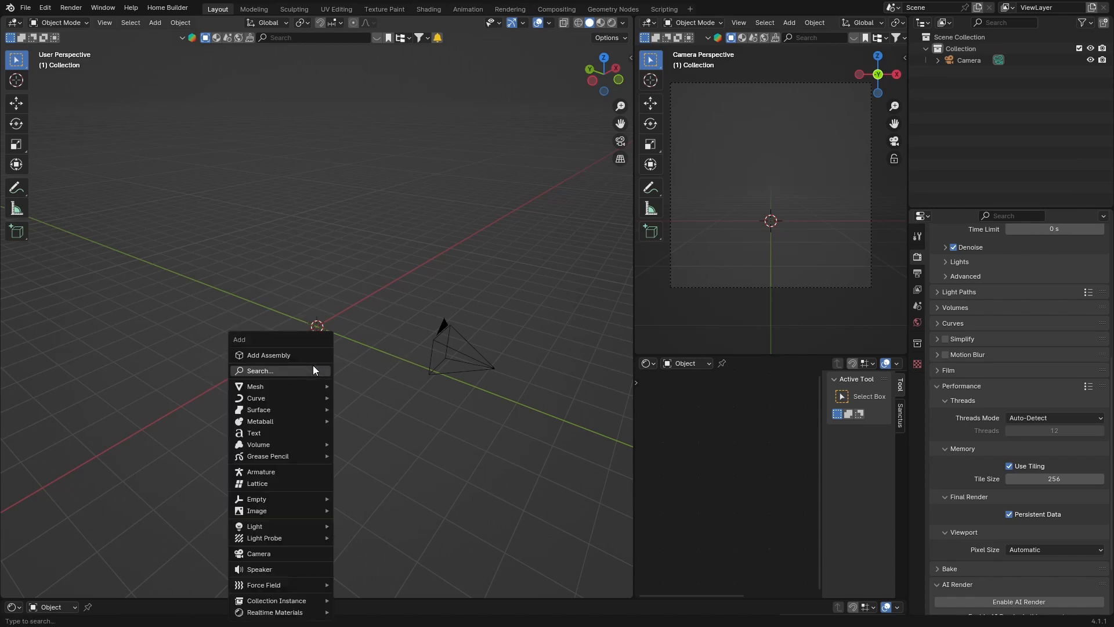
mouse_move(291, 382)
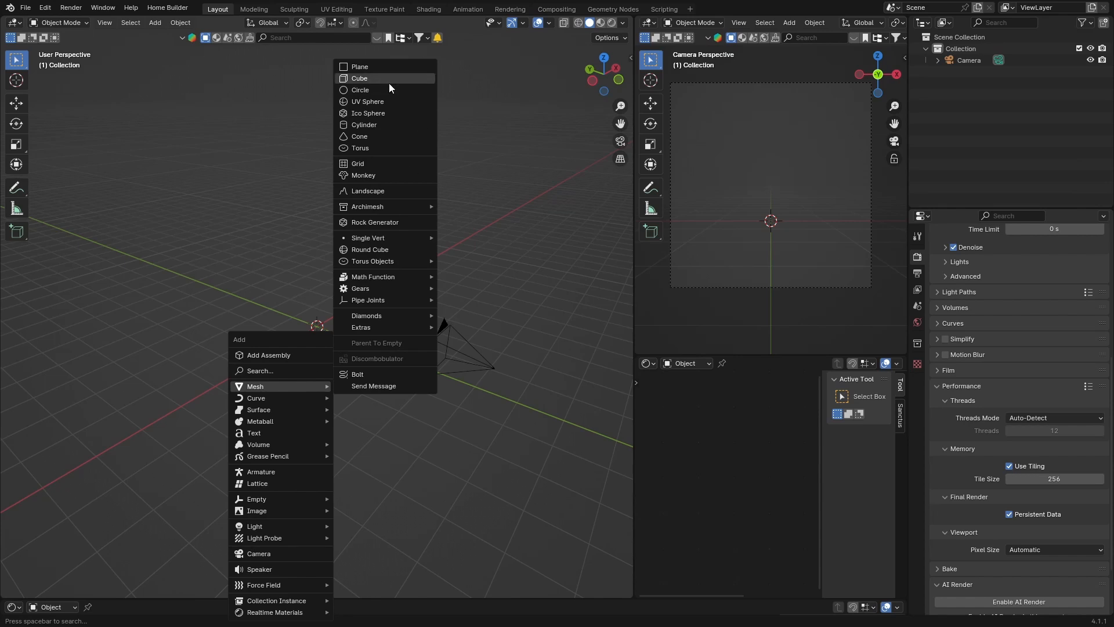
click(375, 68)
key(s)
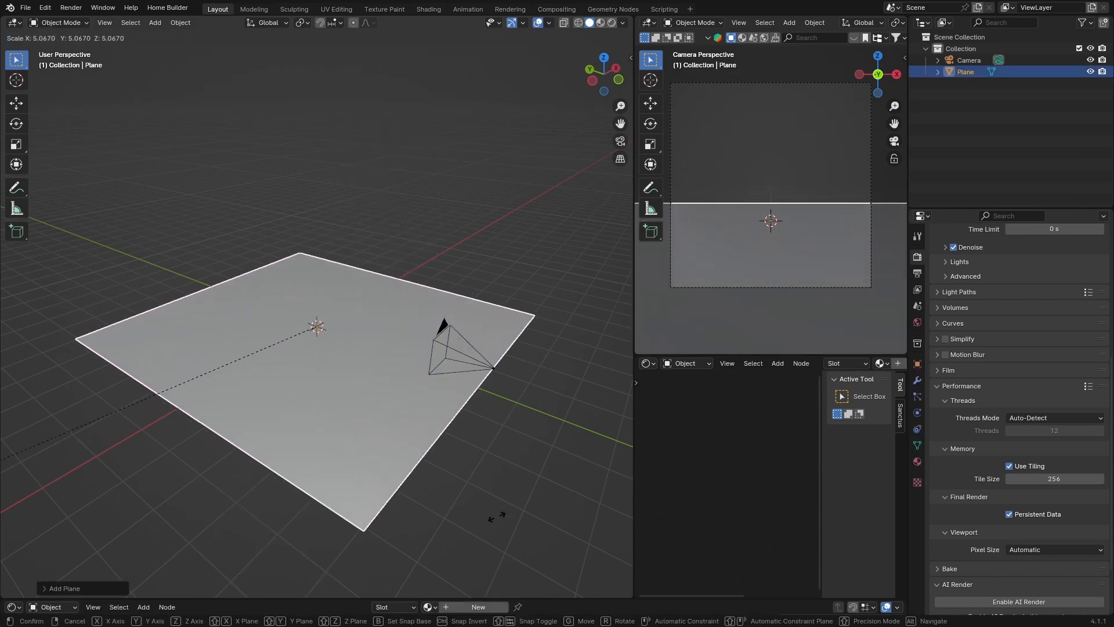
click(154, 578)
scroll(241, 370, down, 5)
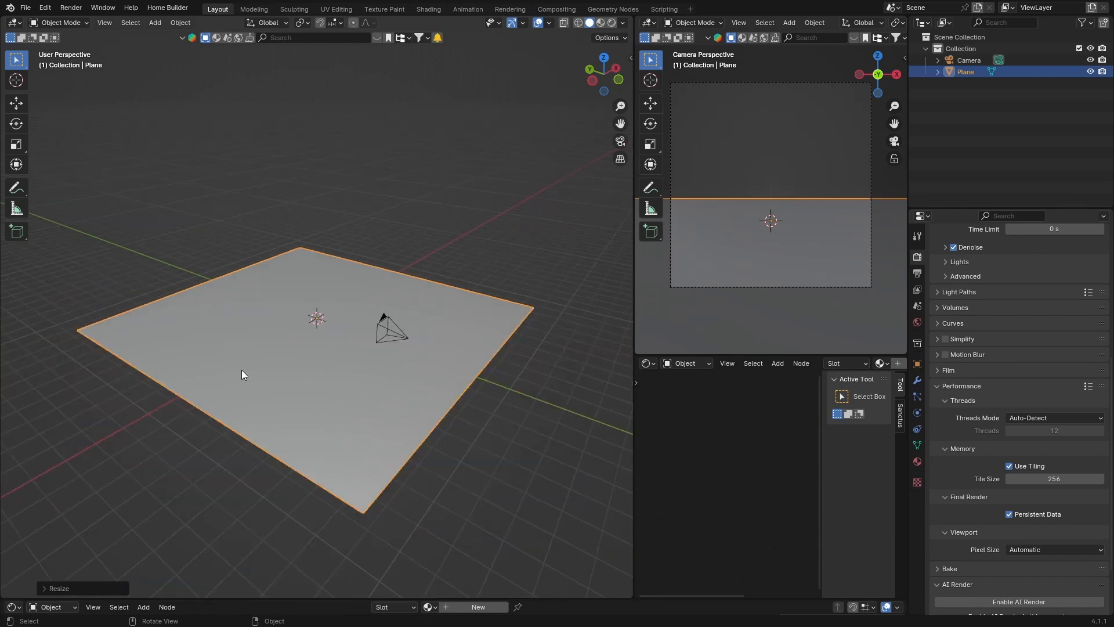
- Move the camera back along the Y axis in the negative direction, working from the top view
click(605, 58)
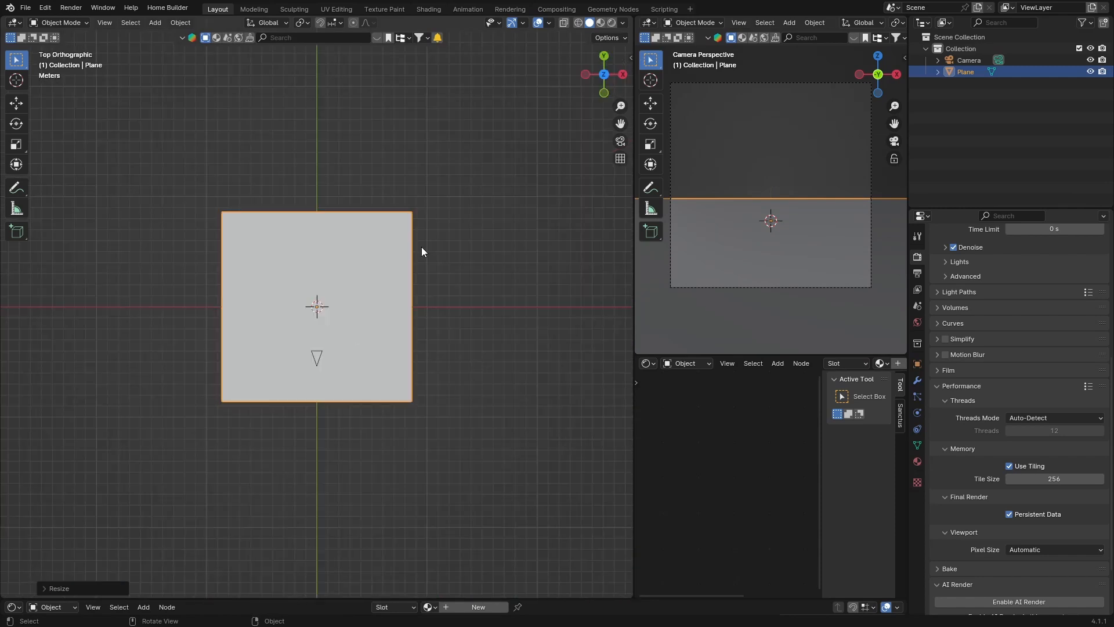
click(321, 353)
key(g)
key(y)
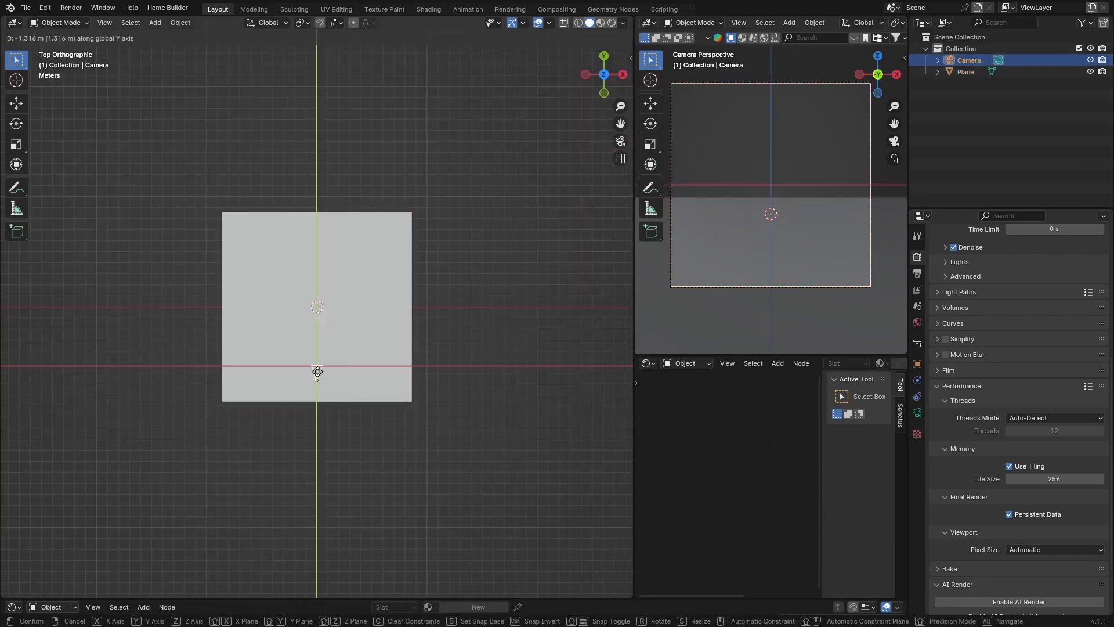
click(349, 401)
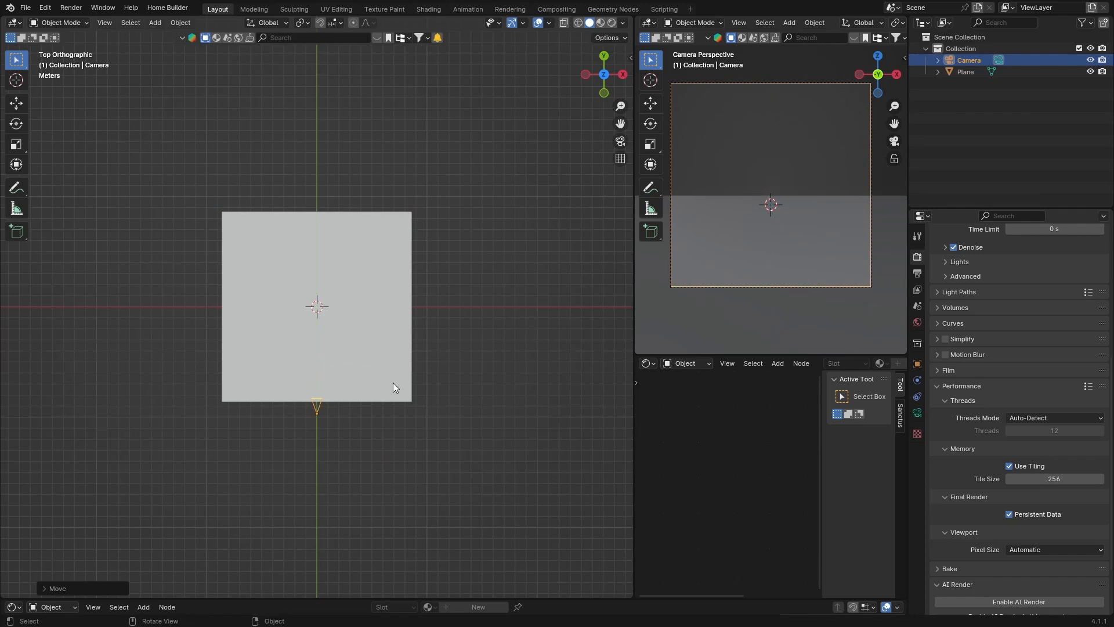
middle_drag(392, 383, 404, 280)
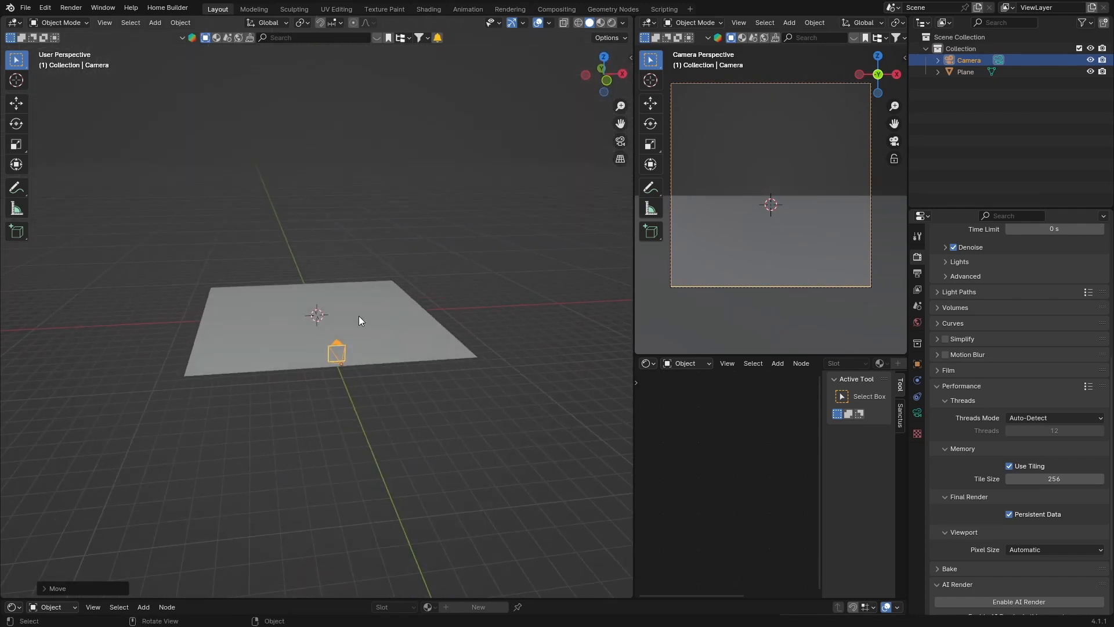
- Search the add-on preferences for "land" to check whether A.N.T.Landscape is enabled
click(46, 8)
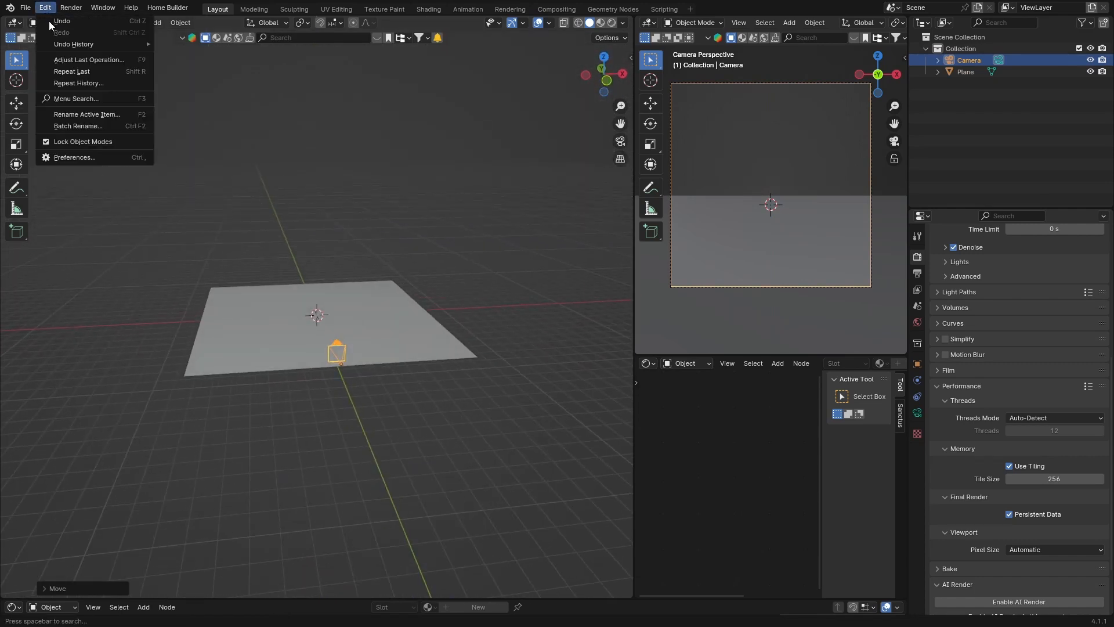
click(67, 154)
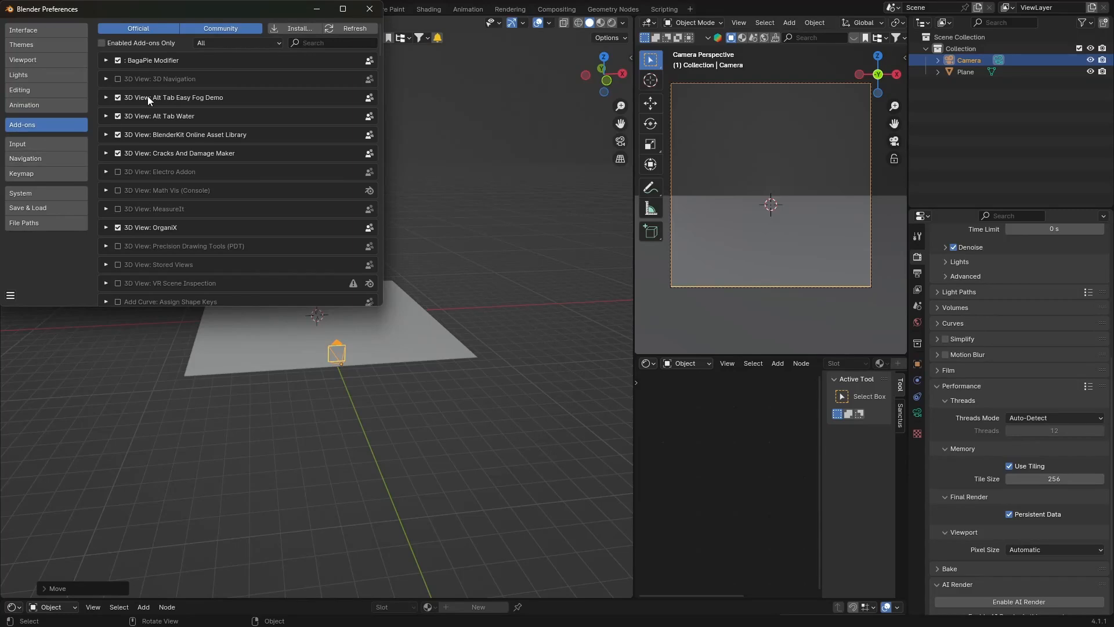
click(319, 41)
text(land)
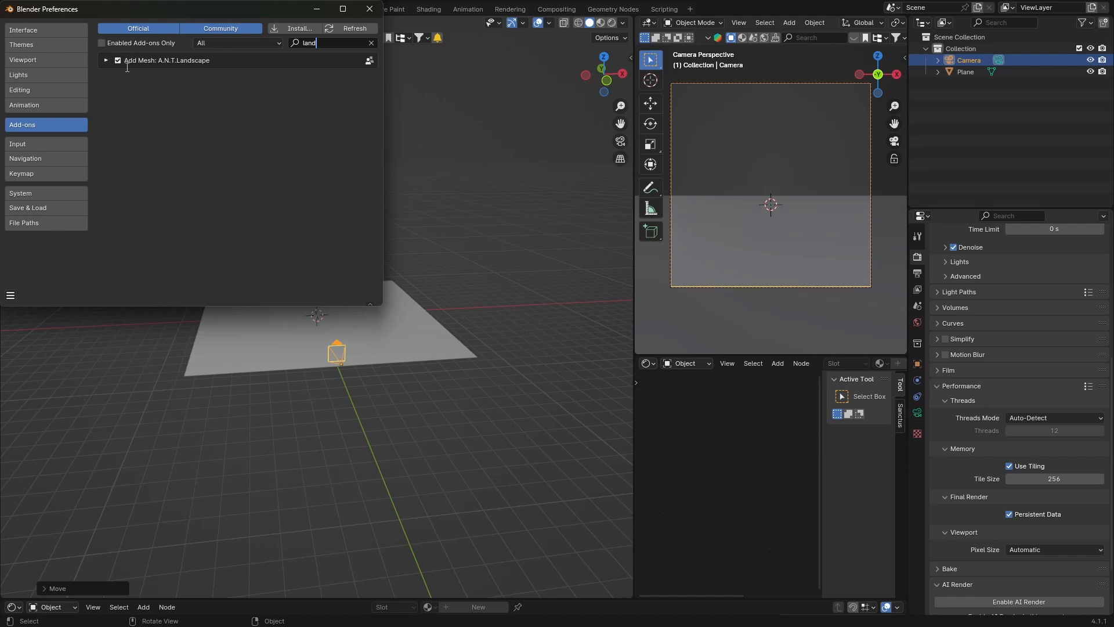
click(369, 8)
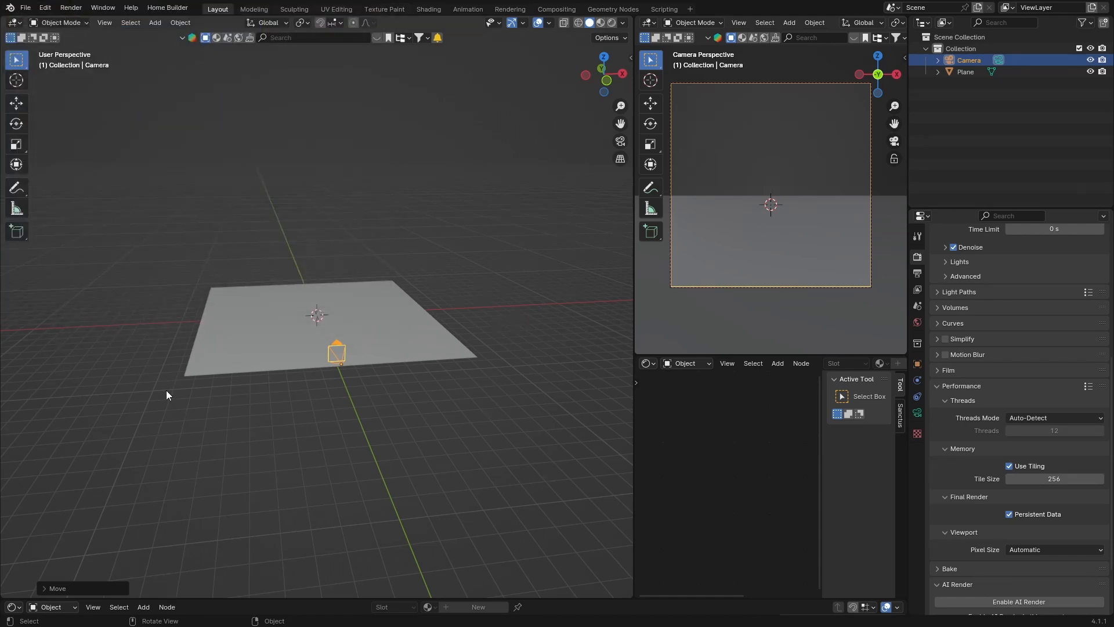
- Add a Landscape mesh at the origin and set its noise type to fBm Fractal
key(shift+a)
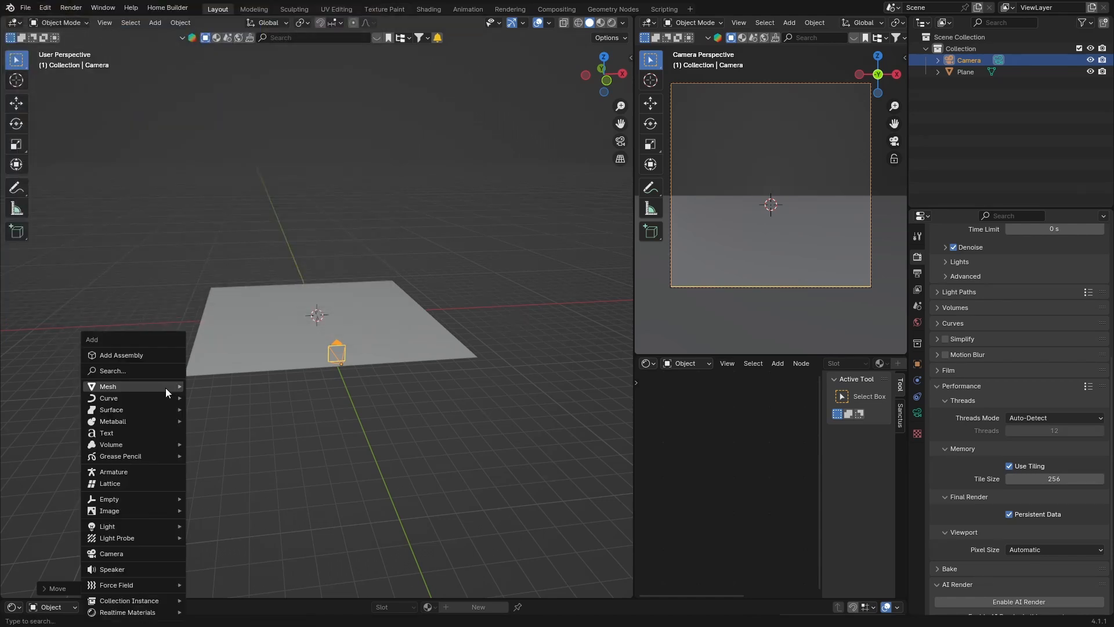
mouse_move(165, 388)
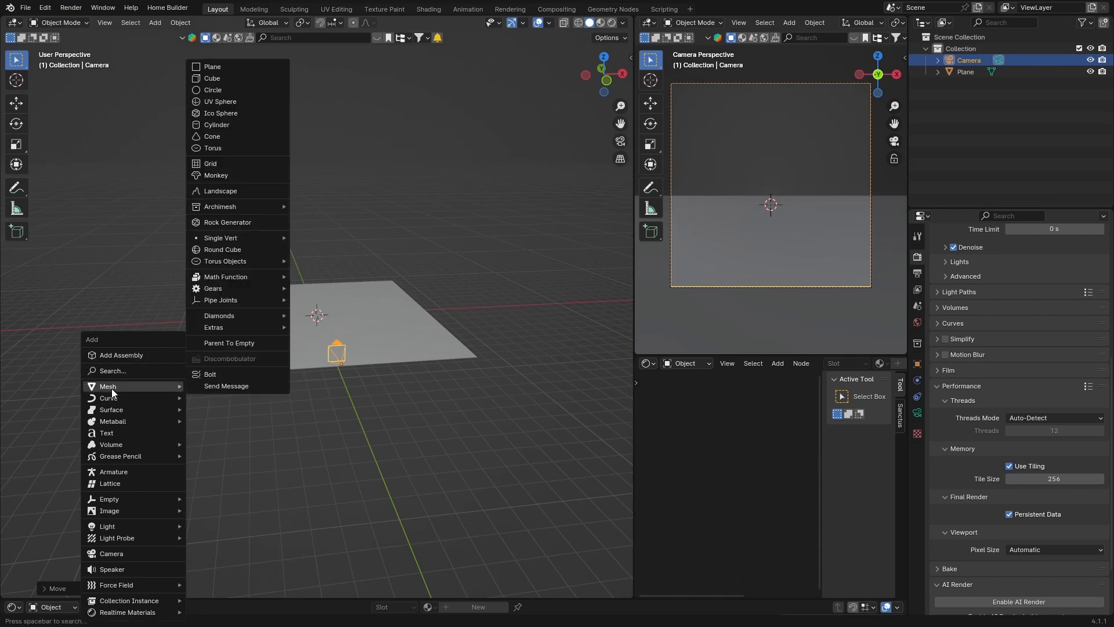
click(220, 192)
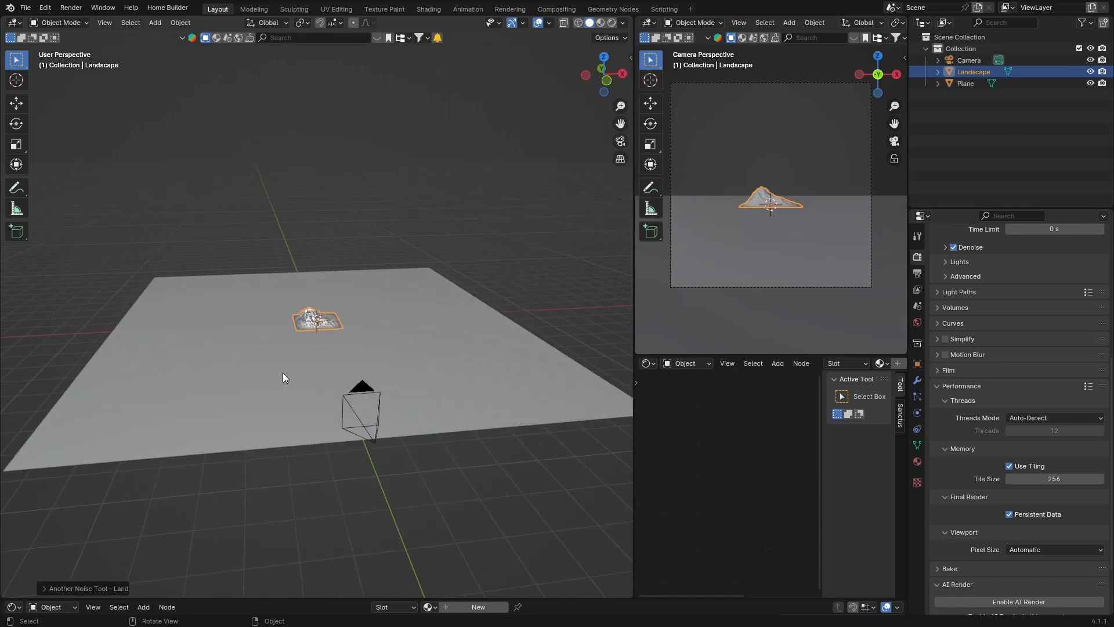
key(KP_Decimal)
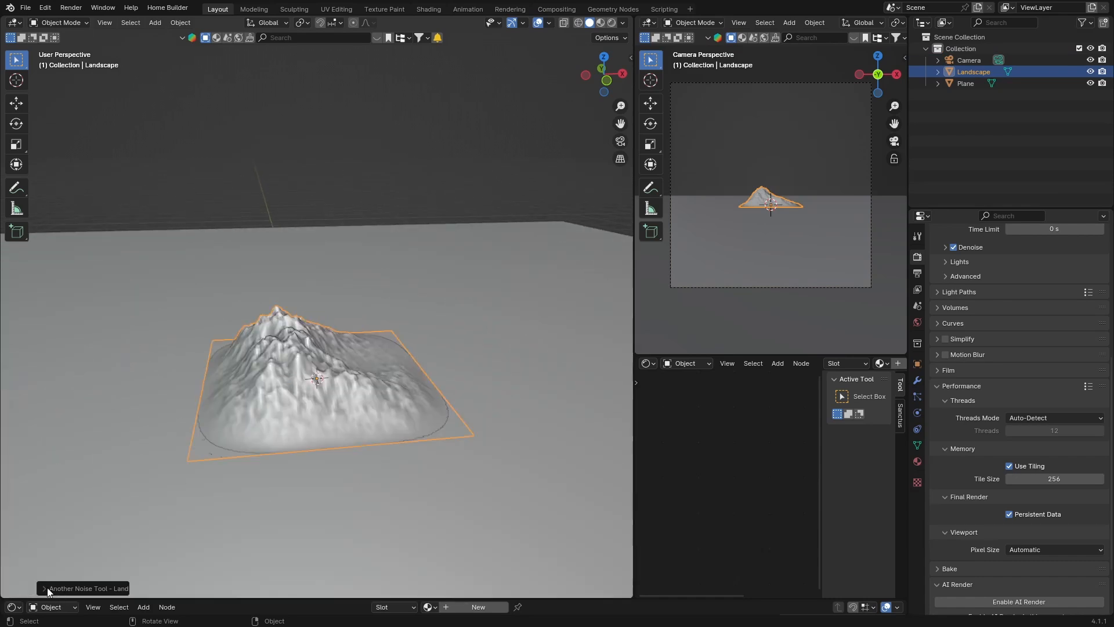
click(47, 587)
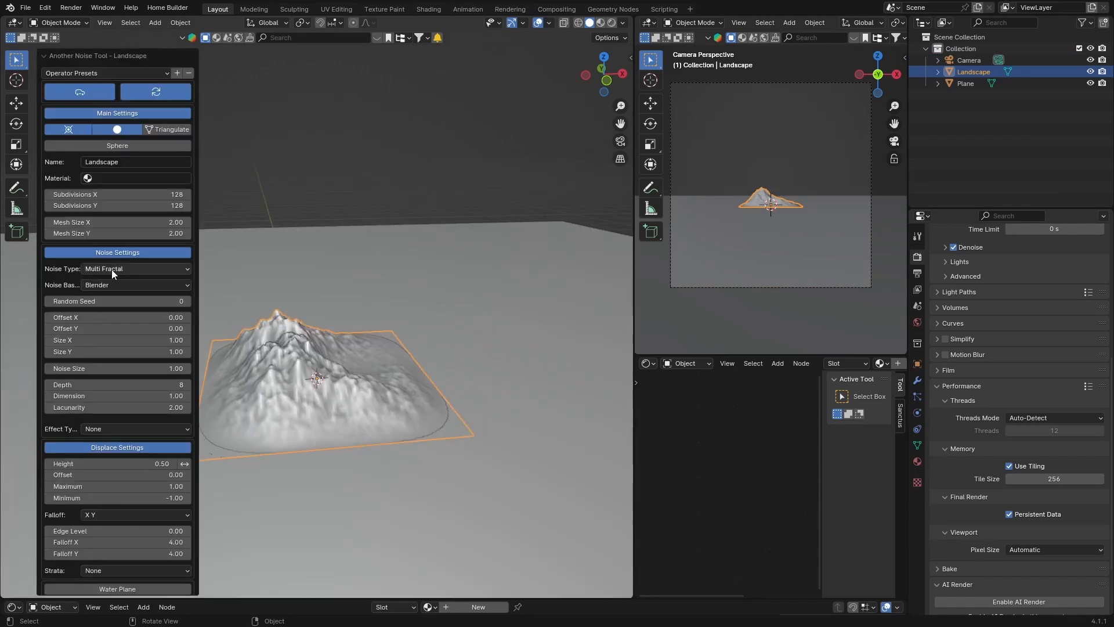
click(106, 270)
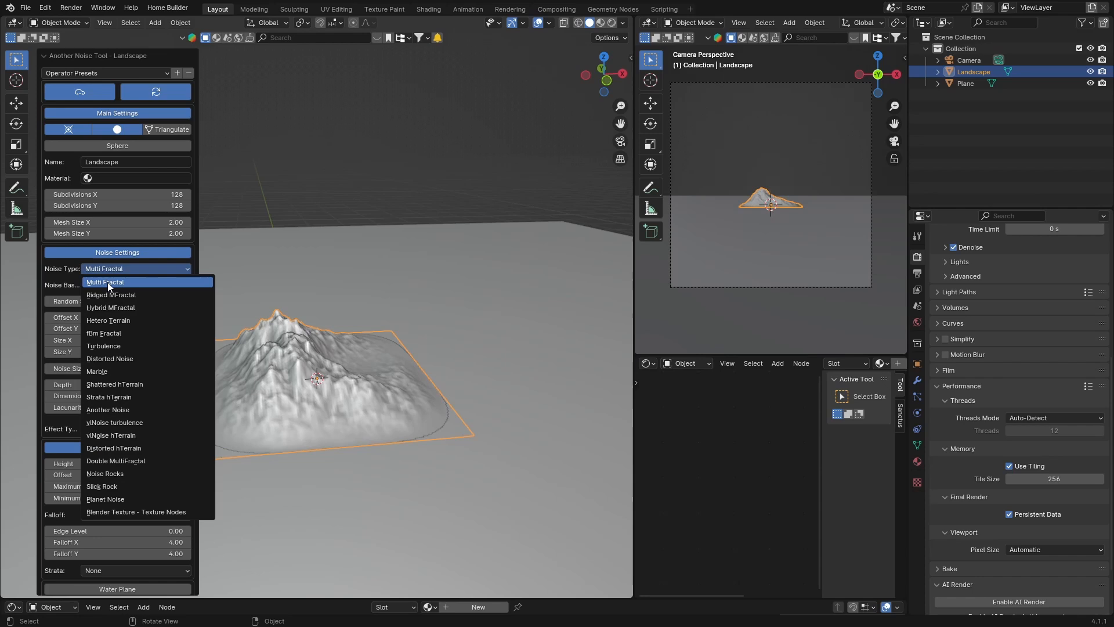
click(109, 333)
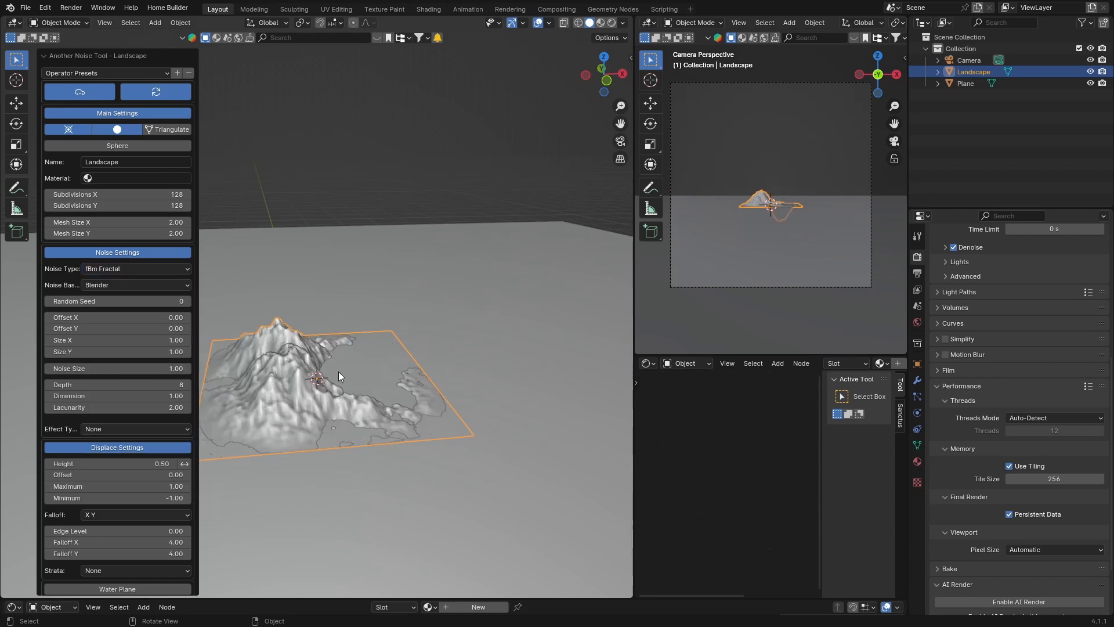
- Scale the fBm Fractal landscape uniformly by about 4.331 so the mountain fills much of the camera view
key(s)
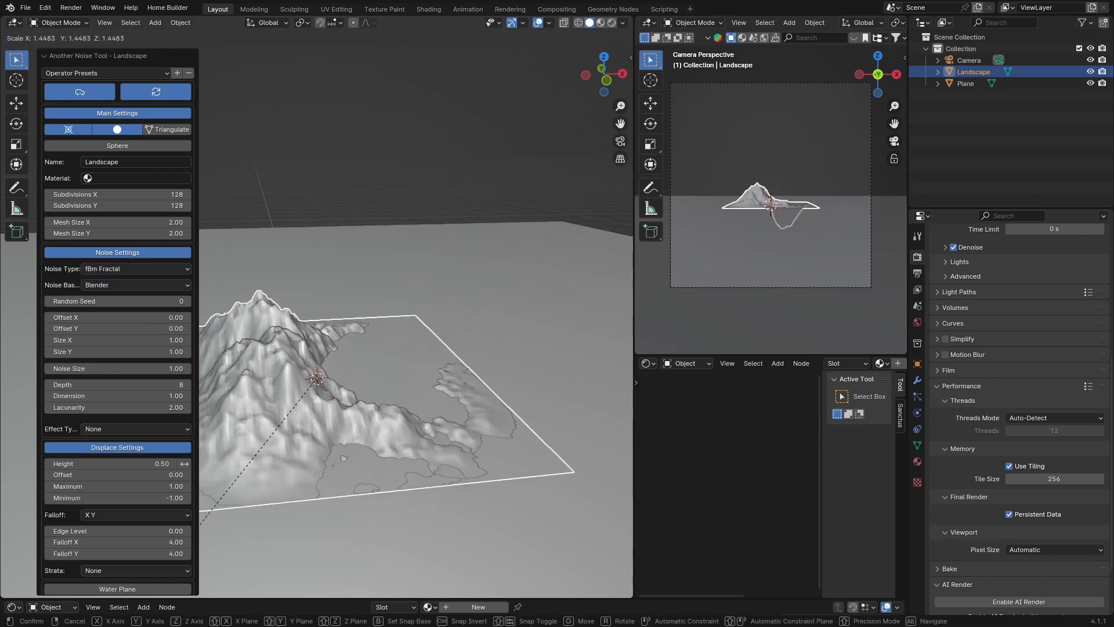
click(336, 580)
scroll(434, 367, down, 6)
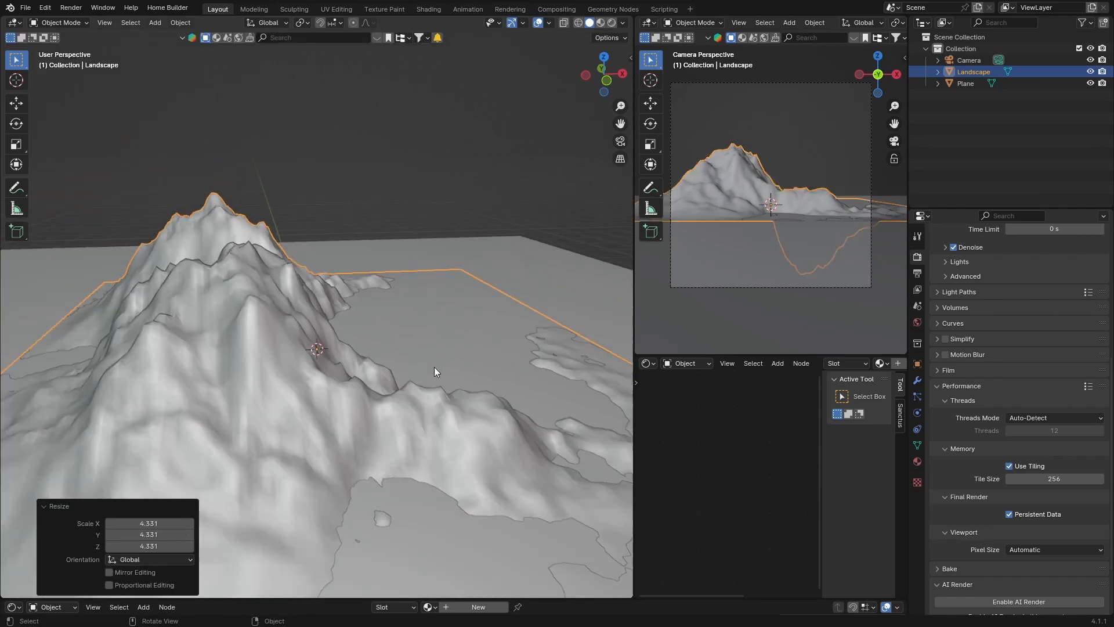
mouse_move(434, 366)
middle_down()
mouse_move(385, 356)
mouse_move(416, 355)
middle_up()
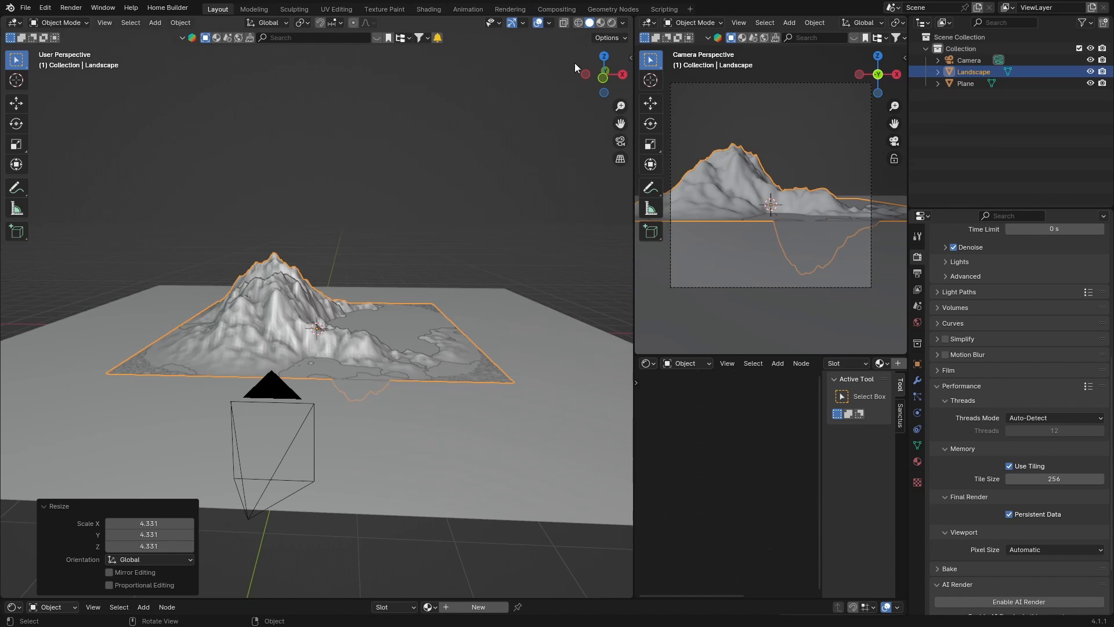
- Rotate the landscape about -50° around the Z axis in the top view
key(KP_5)
click(601, 58)
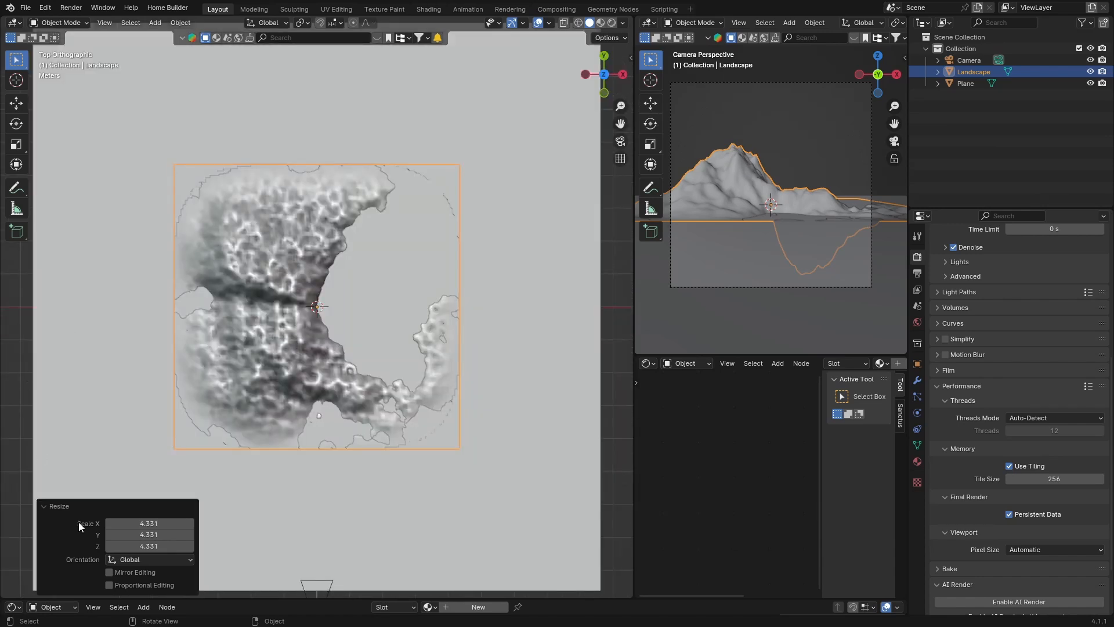
click(16, 124)
drag(280, 284, 313, 277)
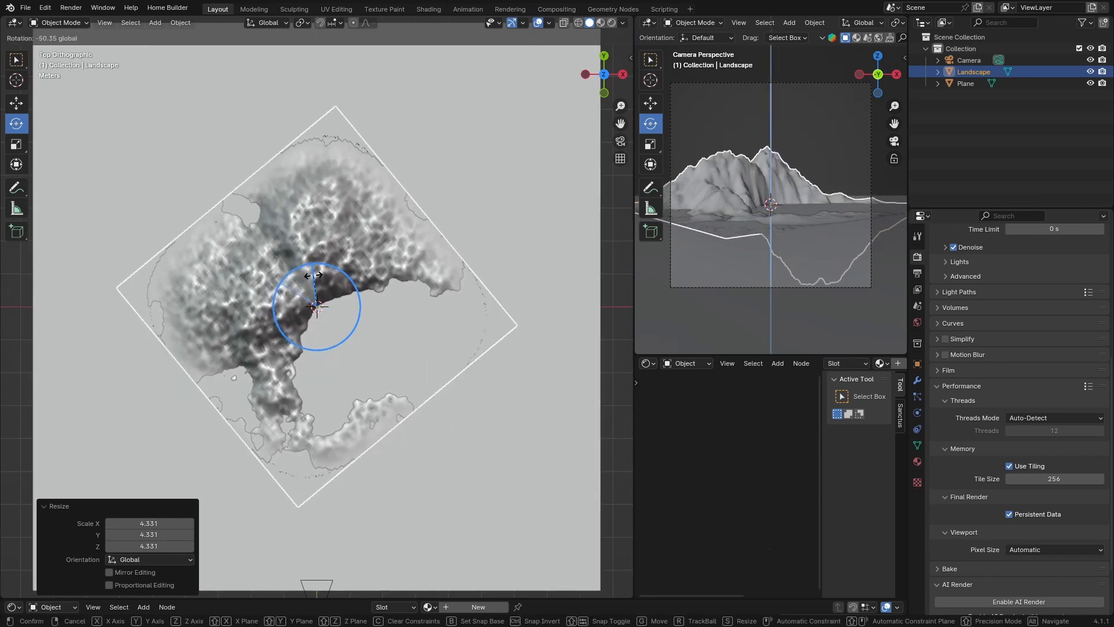
click(314, 276)
- Add a second Landscape mesh at the origin and set its noise type to Distorted Noise
middle_drag(398, 150, 144, 200)
key(shift+a)
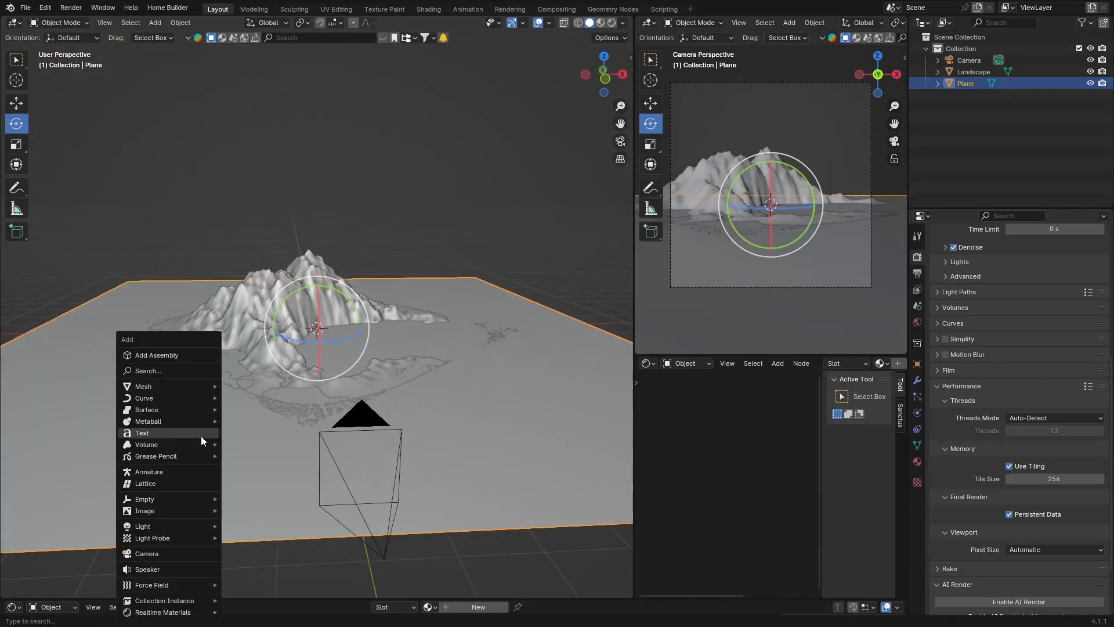
click(108, 267)
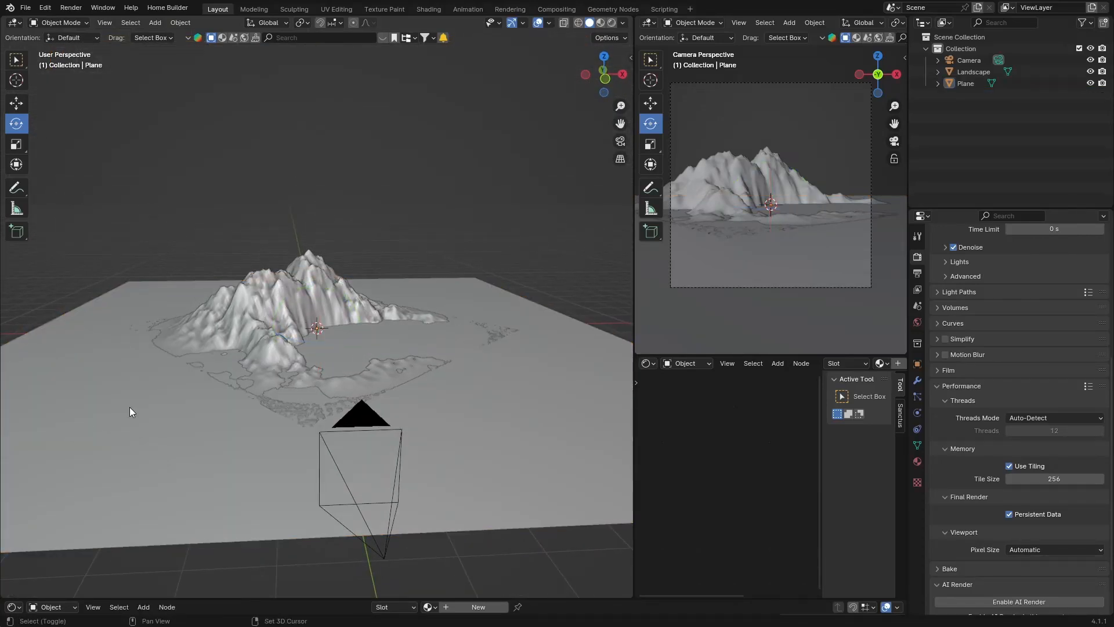
key(shift+a)
mouse_move(93, 387)
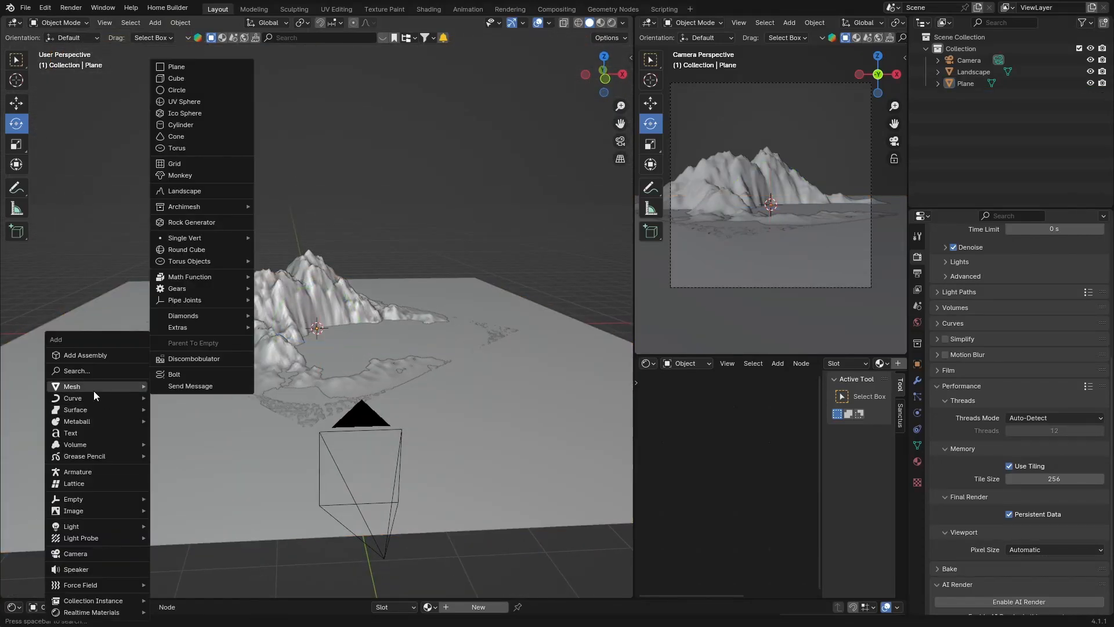
click(177, 191)
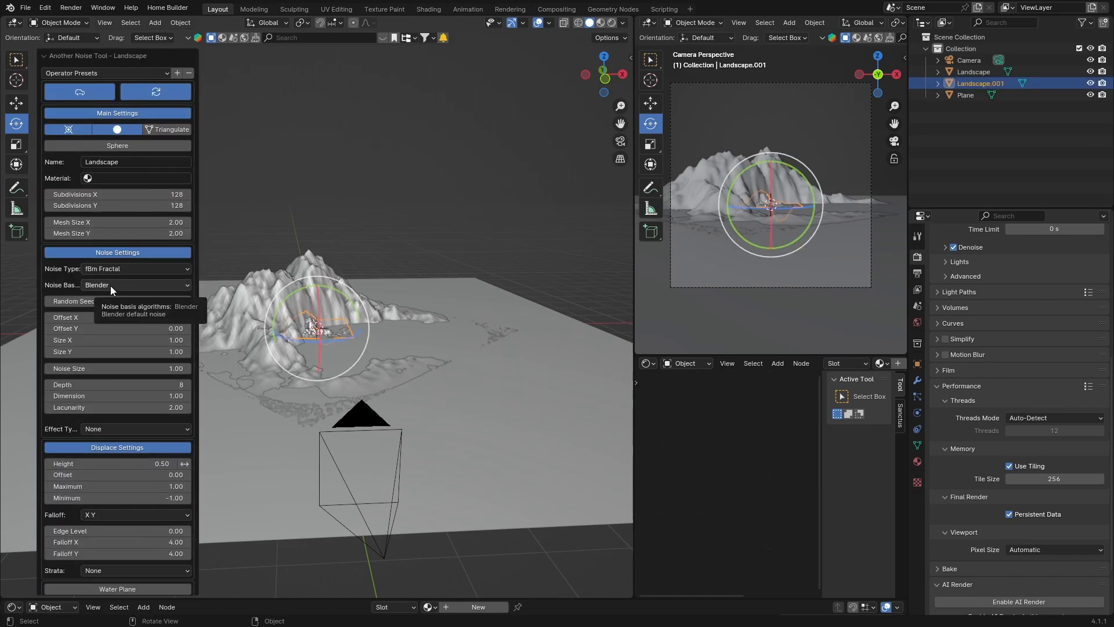
click(117, 268)
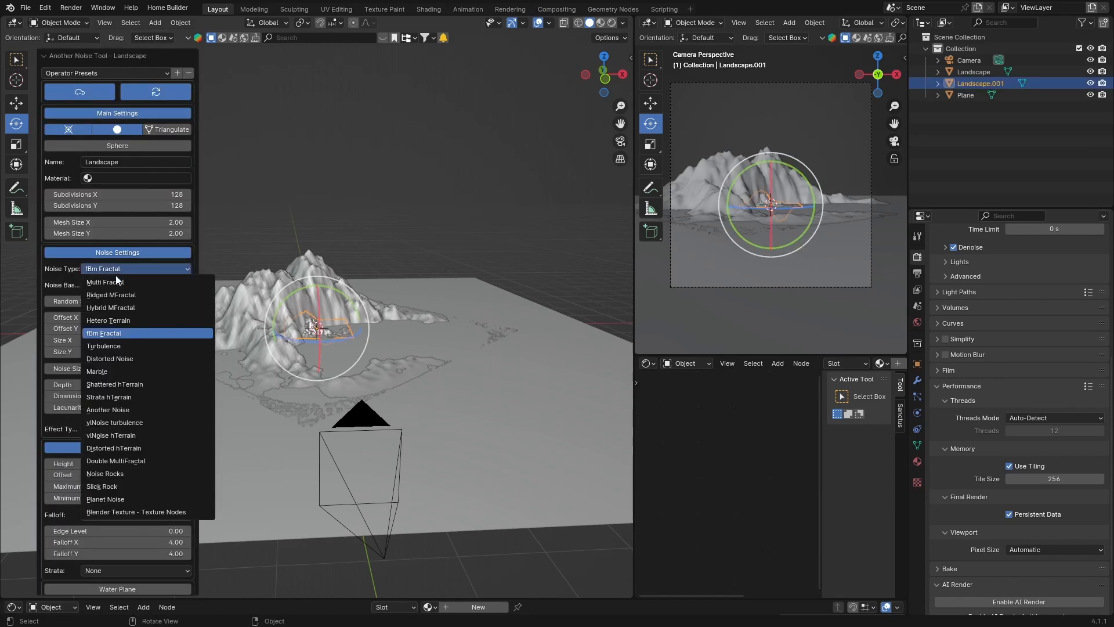
click(120, 359)
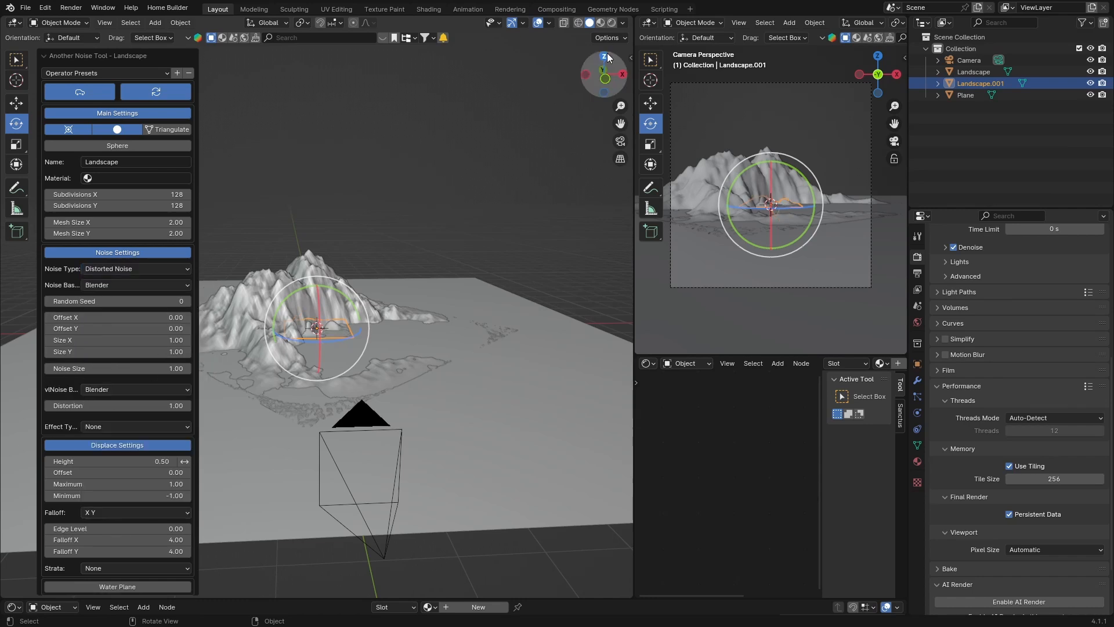
- Scale the Distorted Noise landscape uniformly by about 4.138
key(s)
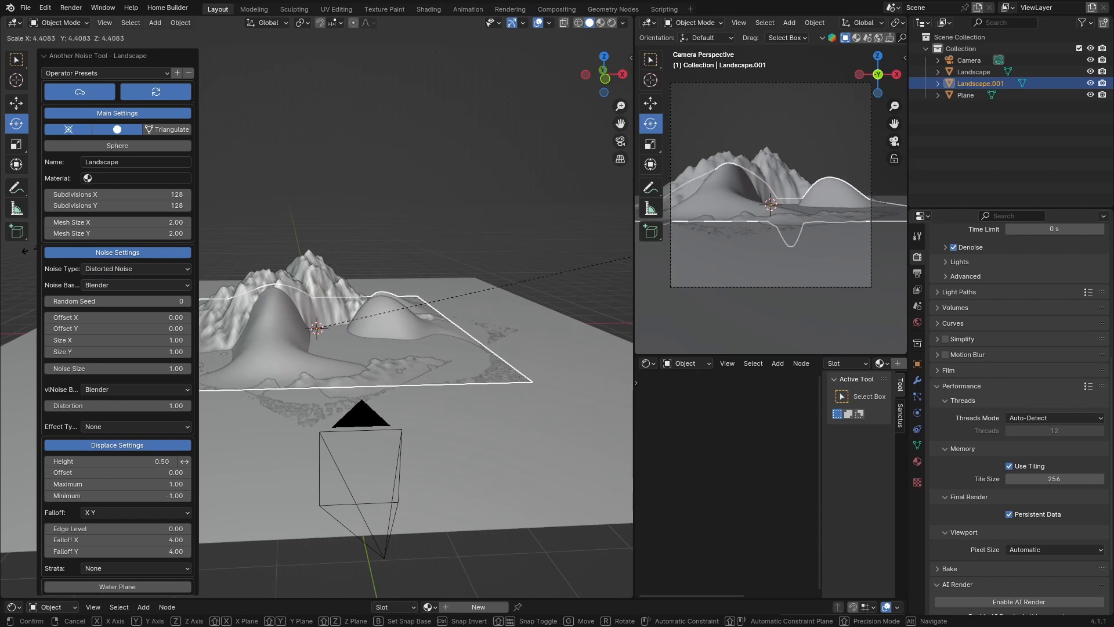
click(5, 267)
- In the top view, move the Distorted Noise landscape about 5.5 m along X and about -7.46 m along Y
click(604, 58)
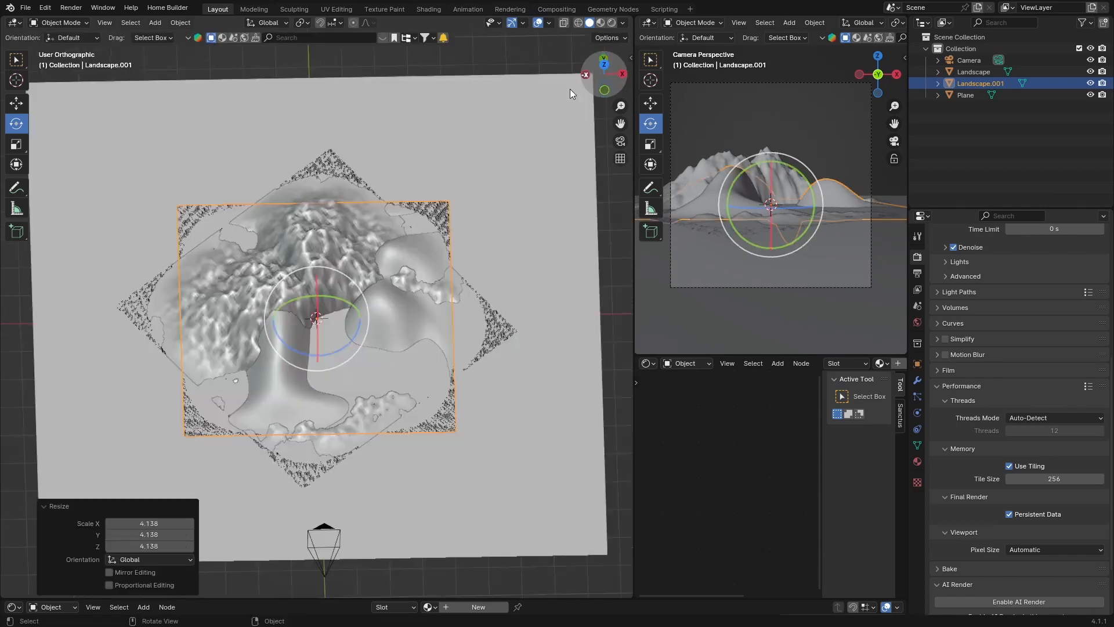
key(g)
key(x)
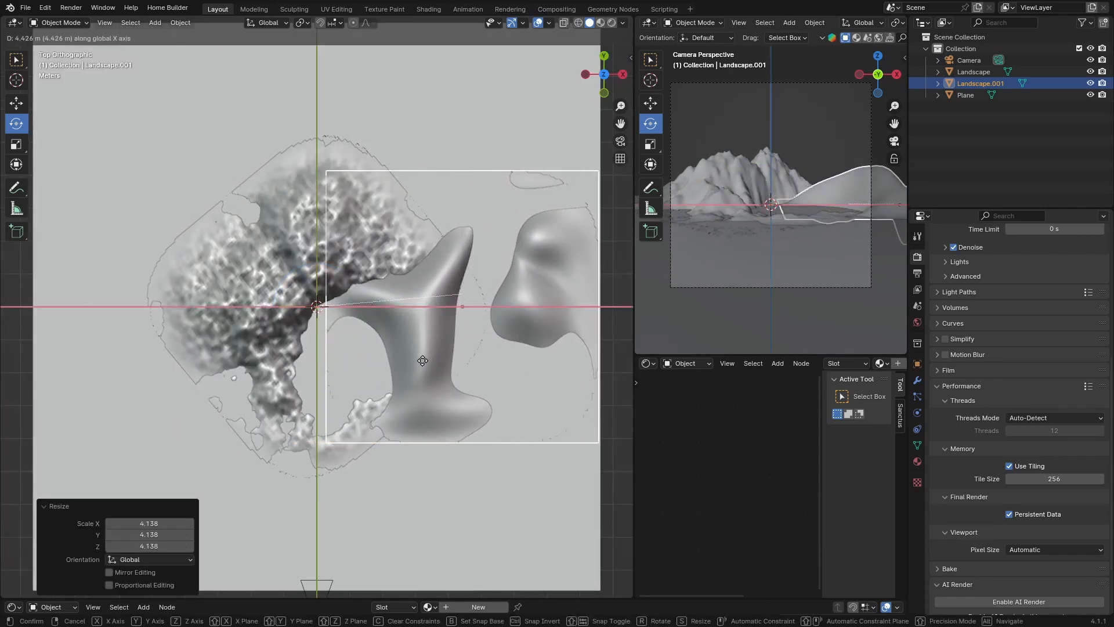
click(458, 360)
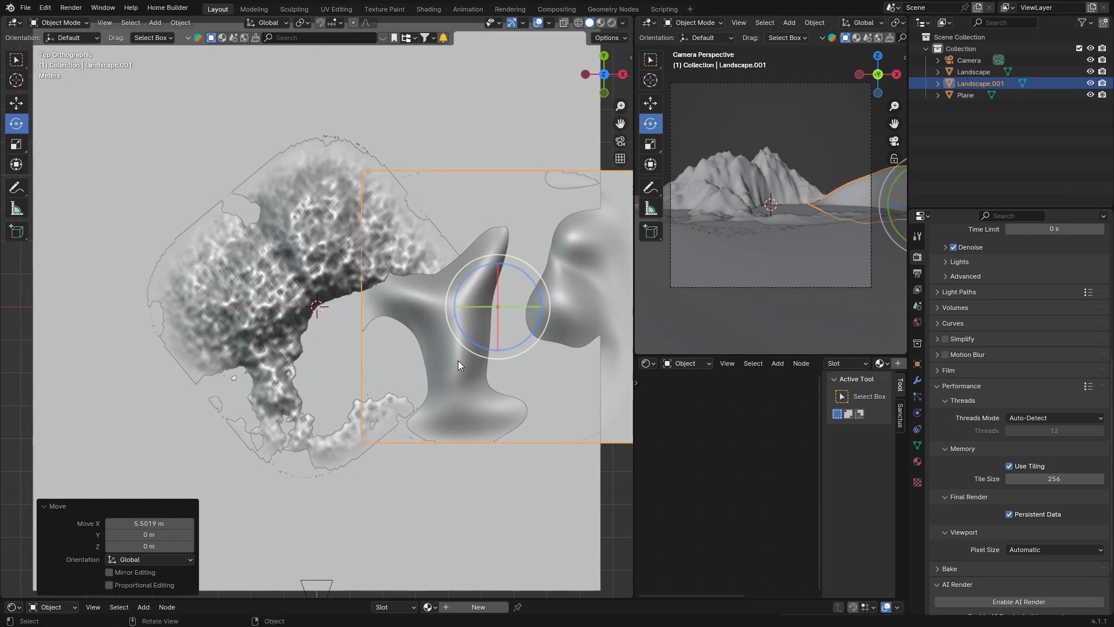
key(g)
key(y)
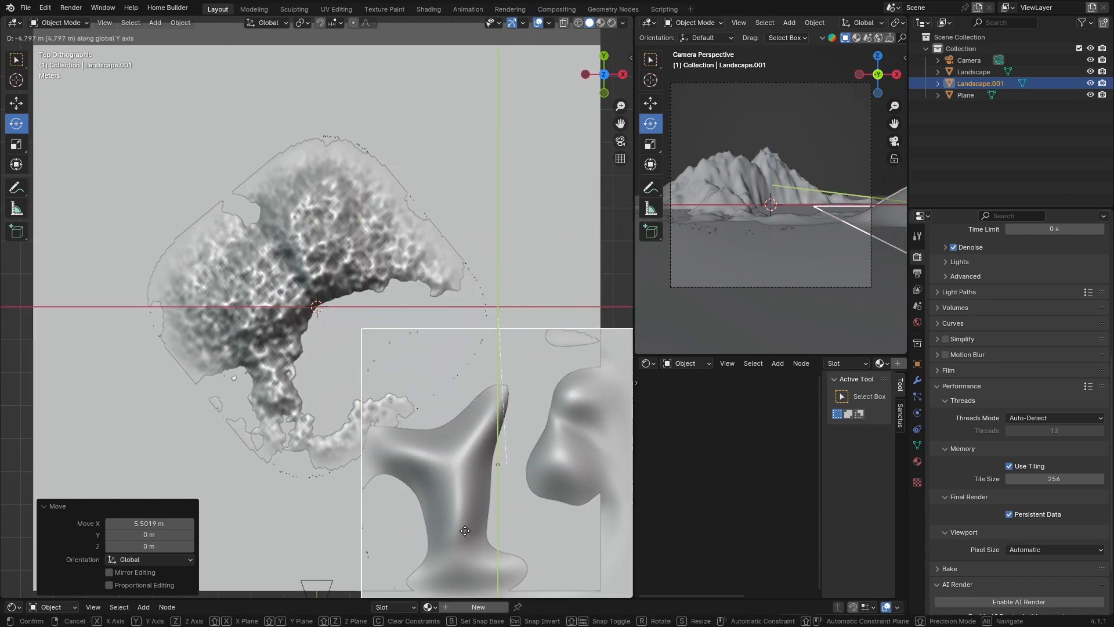
click(471, 34)
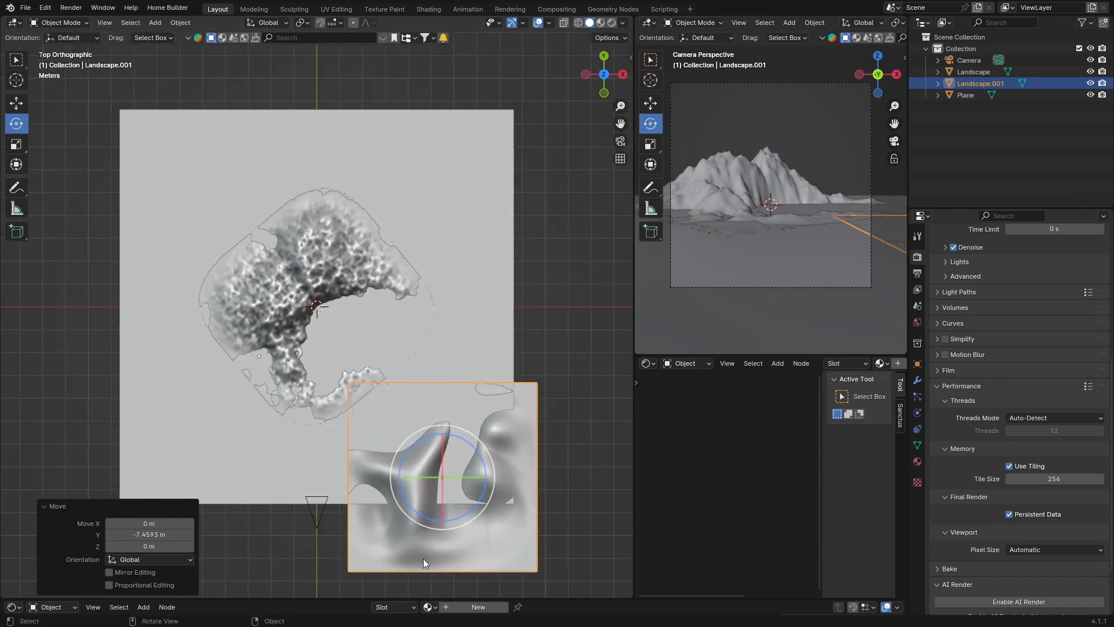
- Shift the Distorted Noise landscape about -1.42 m along X and try nudging it along Y toward the mountain
key(g)
key(x)
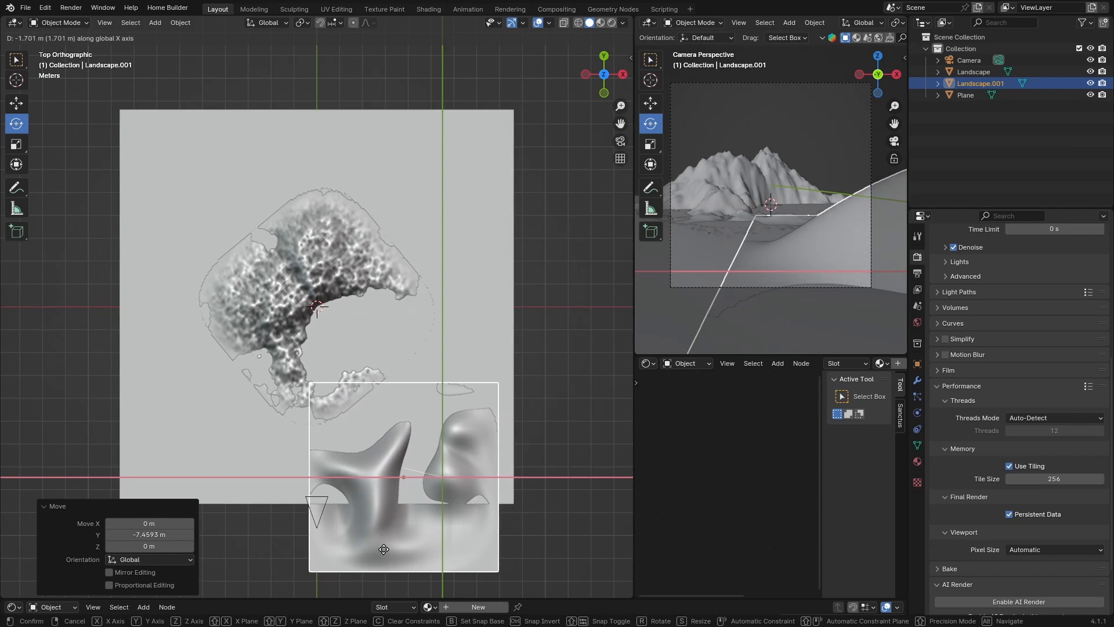
click(390, 549)
key(g)
key(x)
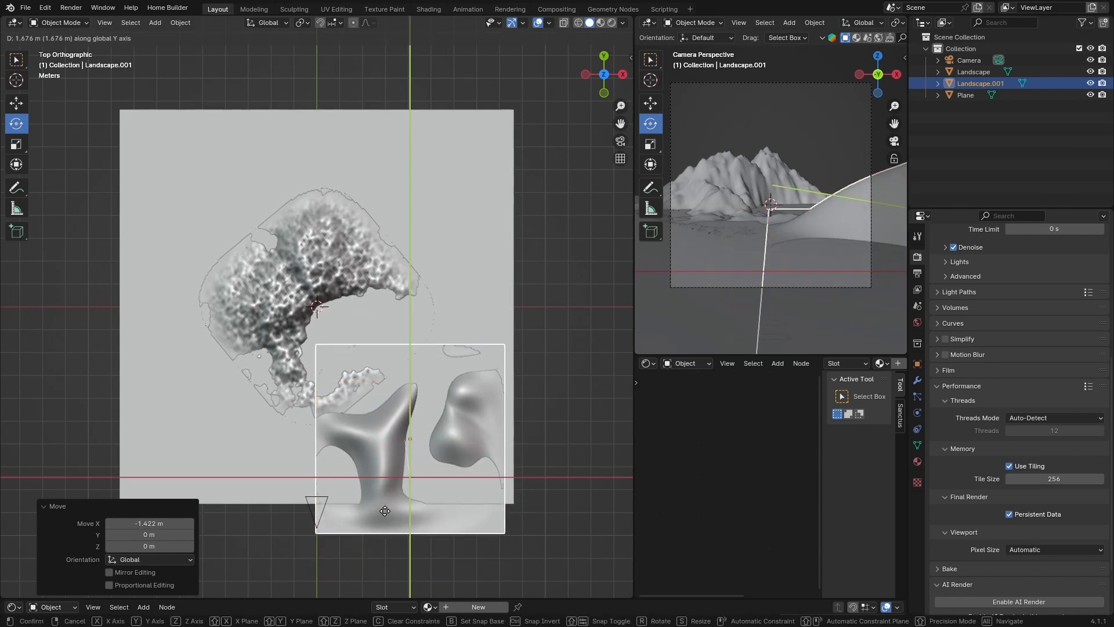
key(Escape)
- Scale the Distorted Noise landscape down uniformly by about 0.404
middle_drag(548, 235, 328, 226)
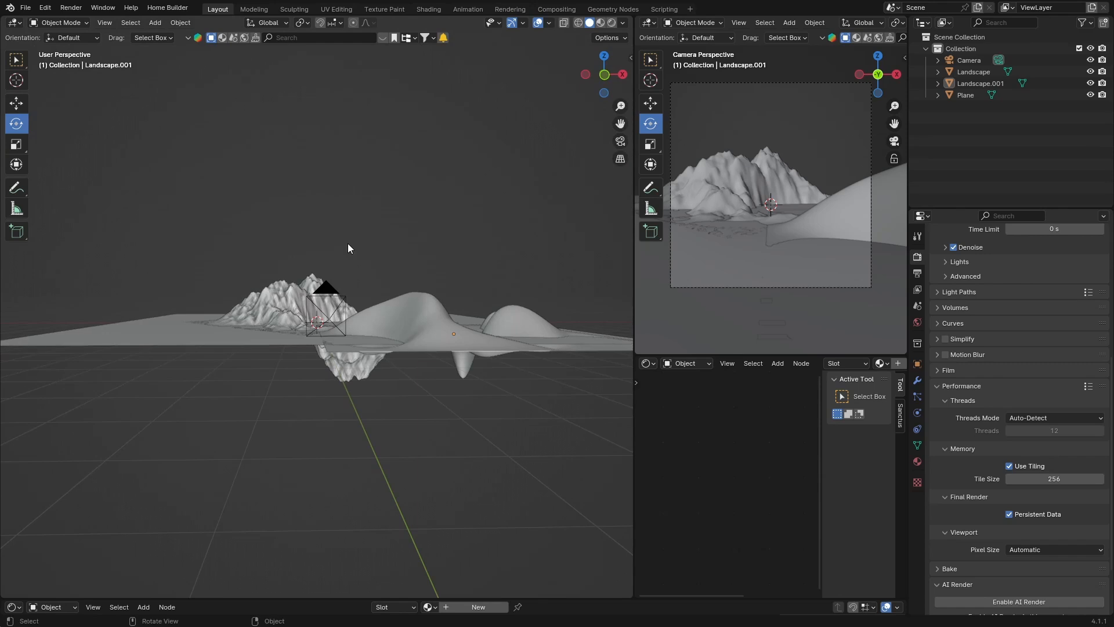
click(412, 307)
key(s)
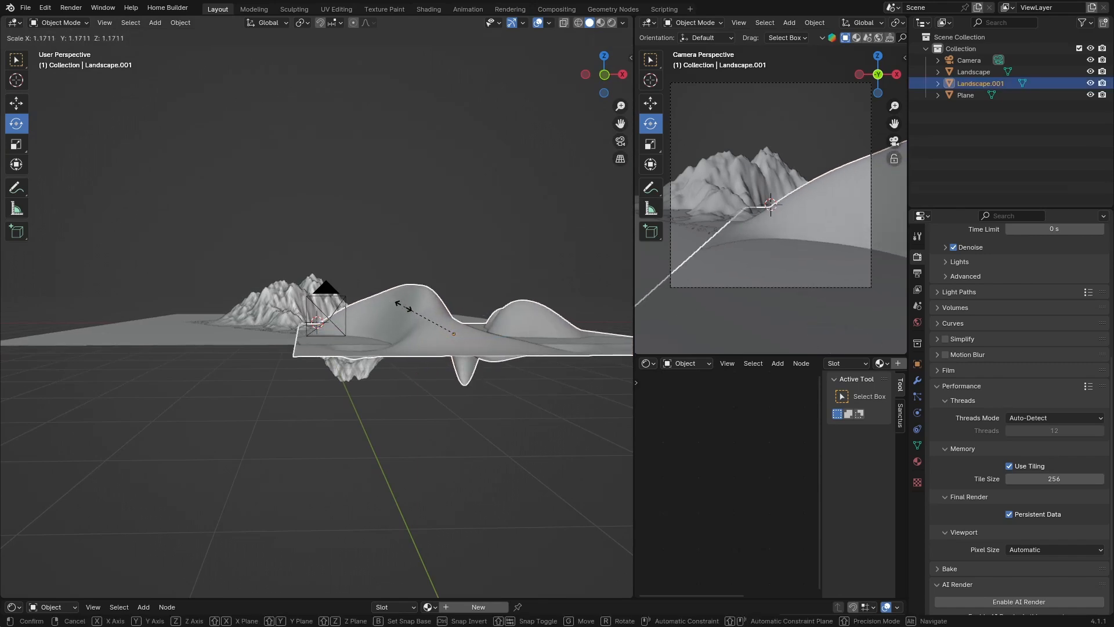
click(448, 315)
- Move the Distorted Noise landscape in the negative X direction until its hills sit in the left foreground of the camera frame
key(g)
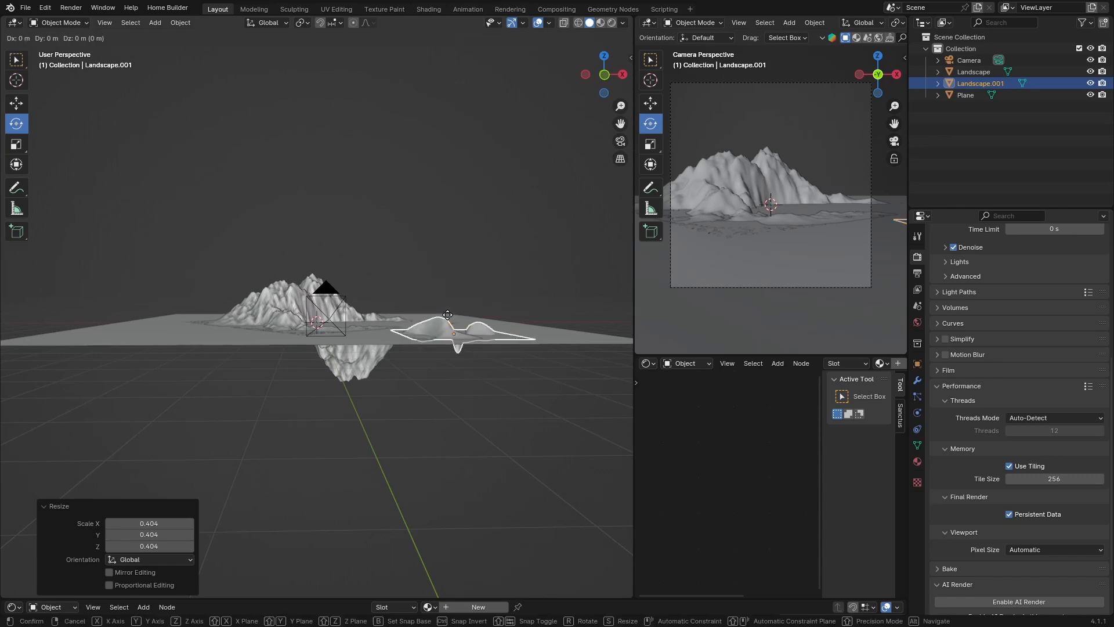
key(x)
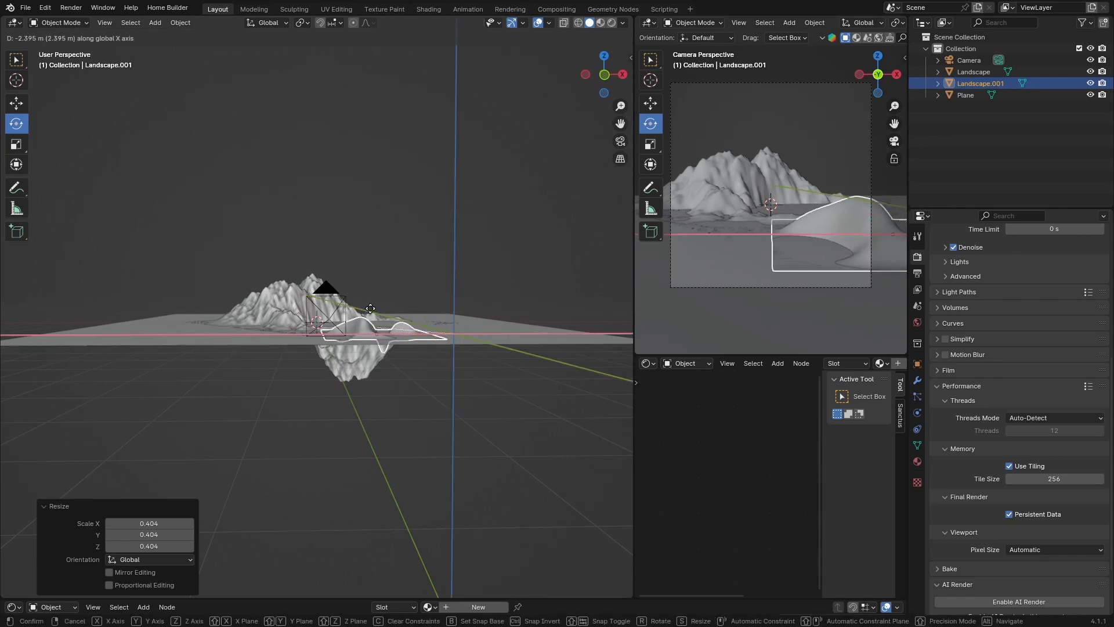
click(375, 306)
scroll(487, 451, up, 6)
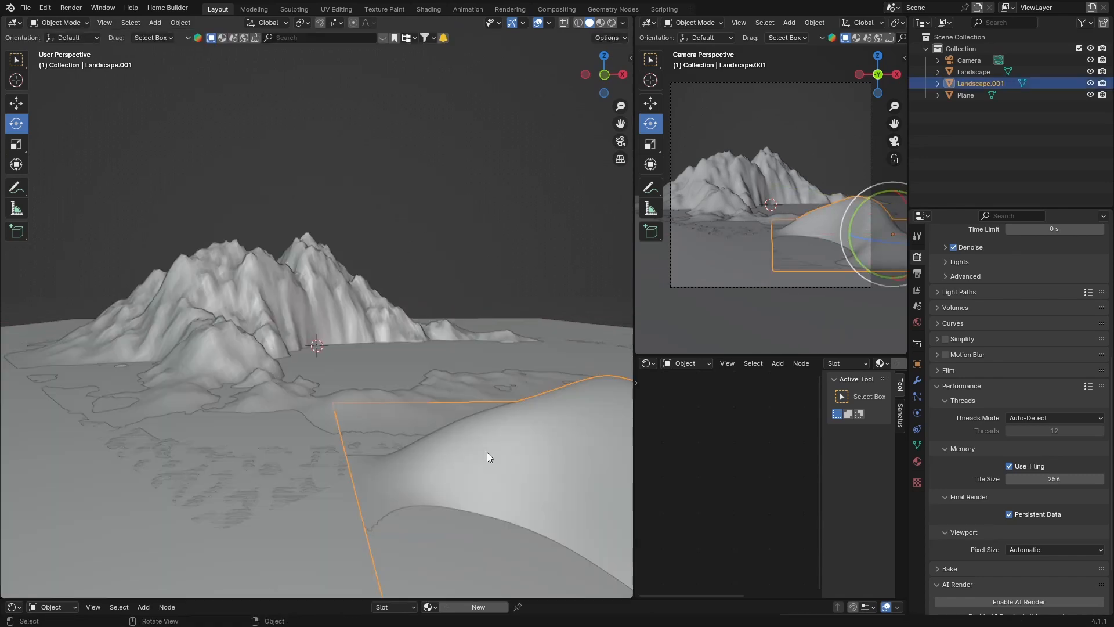
key(g)
key(x)
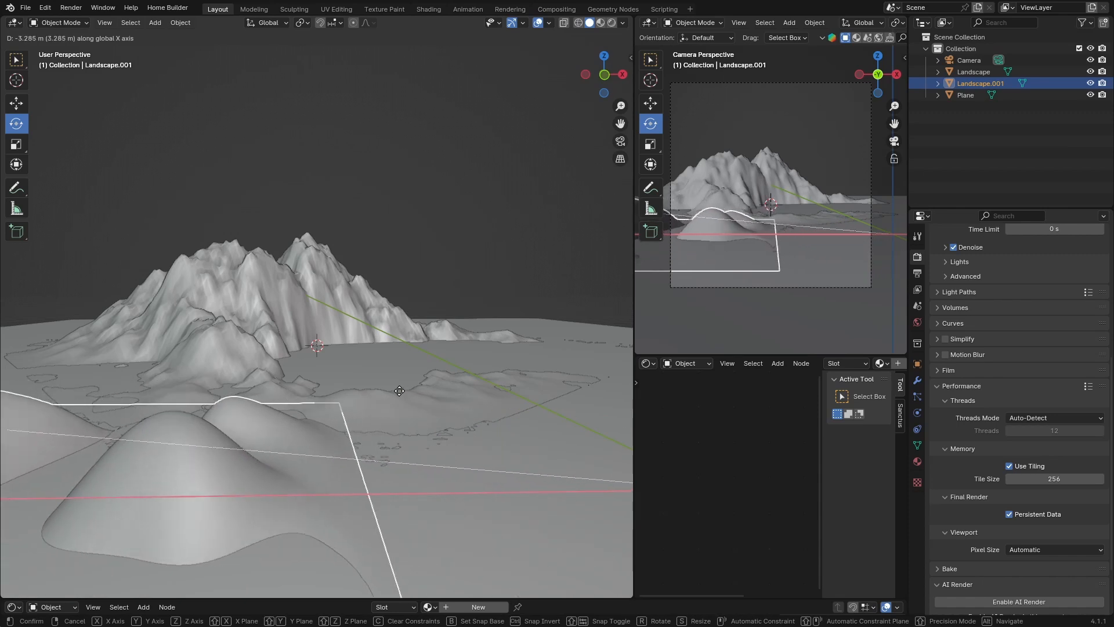
click(346, 376)
- Try scaling the ground plane uniformly by about 0.888 and undo that scaling
click(346, 376)
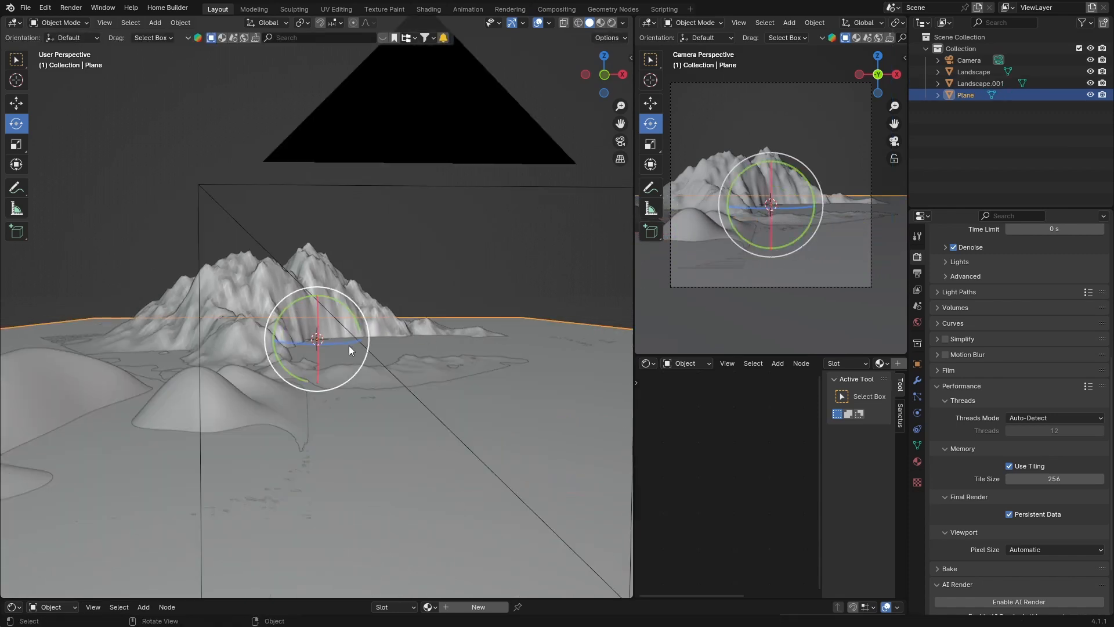
key(s)
click(259, 373)
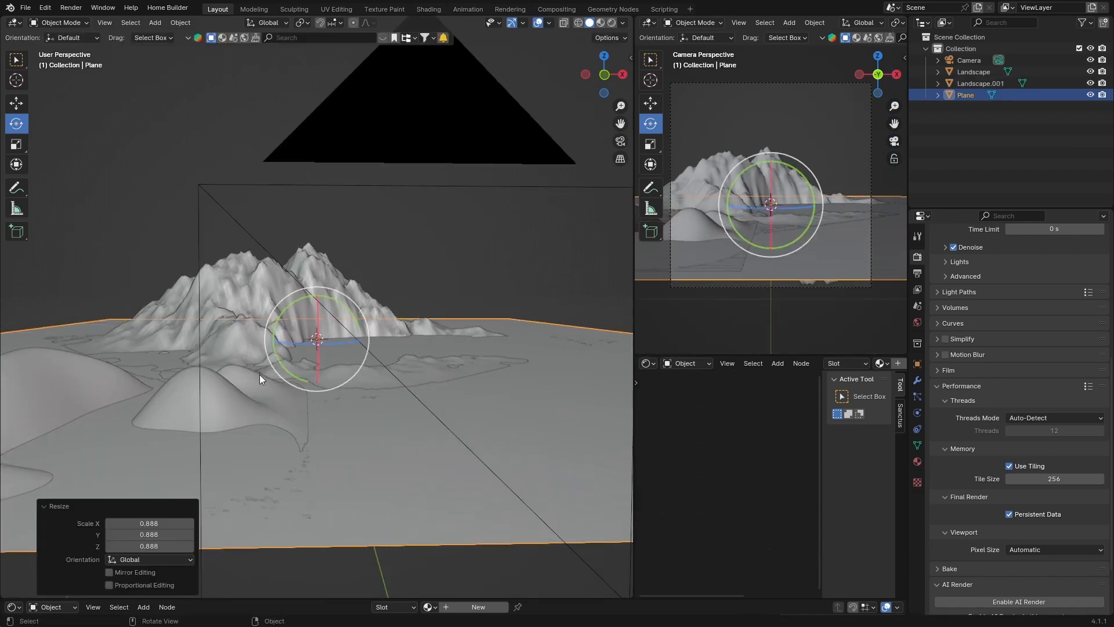
key(ctrl+z)
- Scale the Distorted Noise landscape uniformly by about 1.467 and rotate it about -74.8° around the Z axis
click(189, 381)
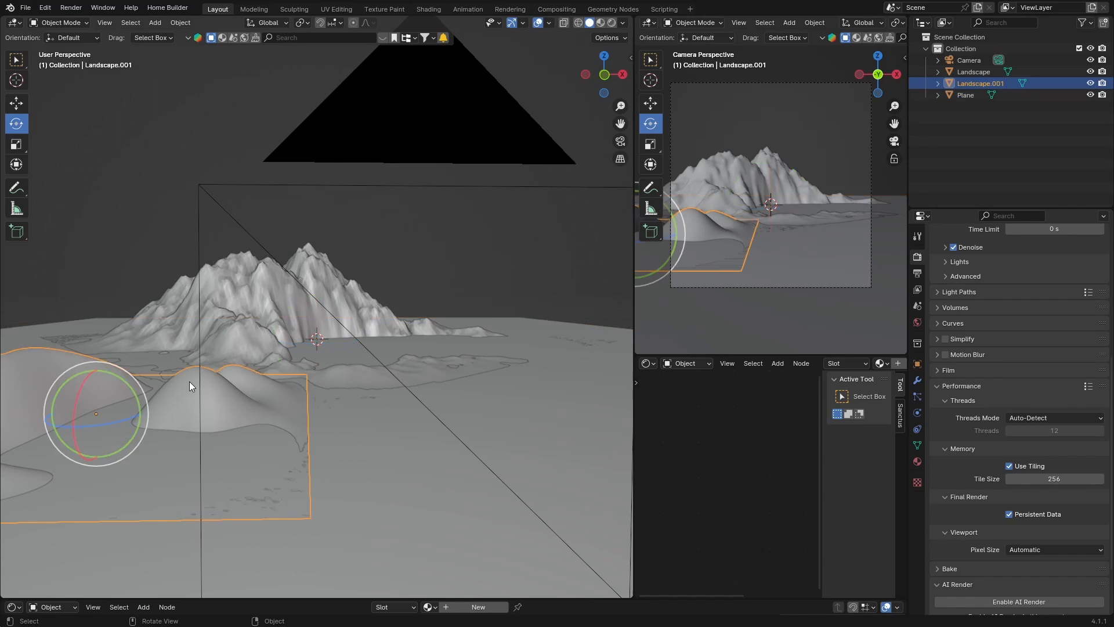
key(s)
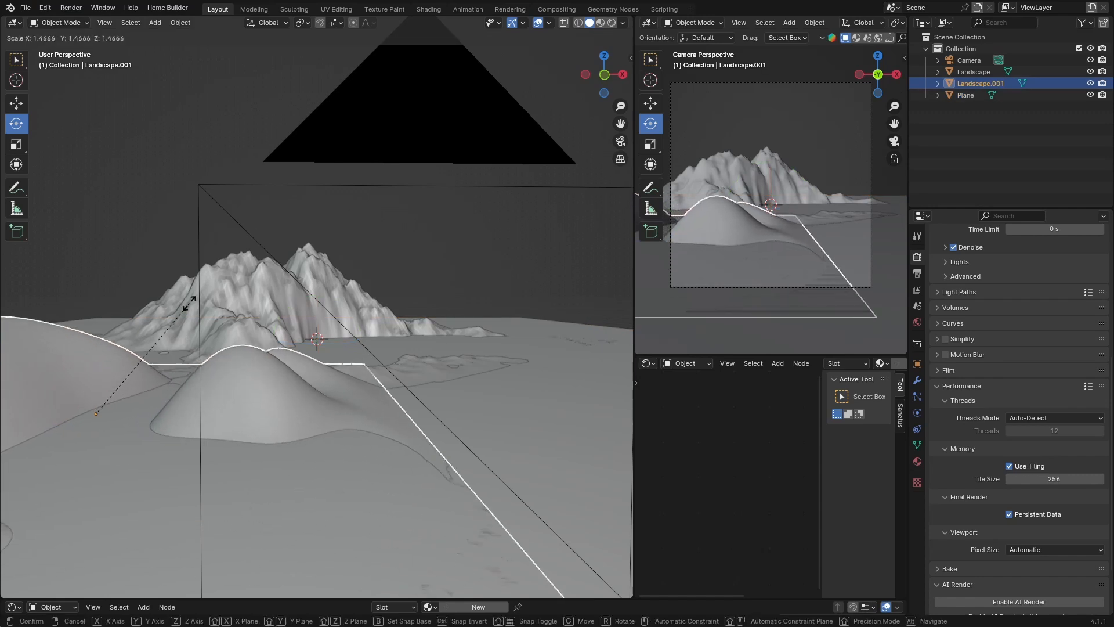
click(190, 303)
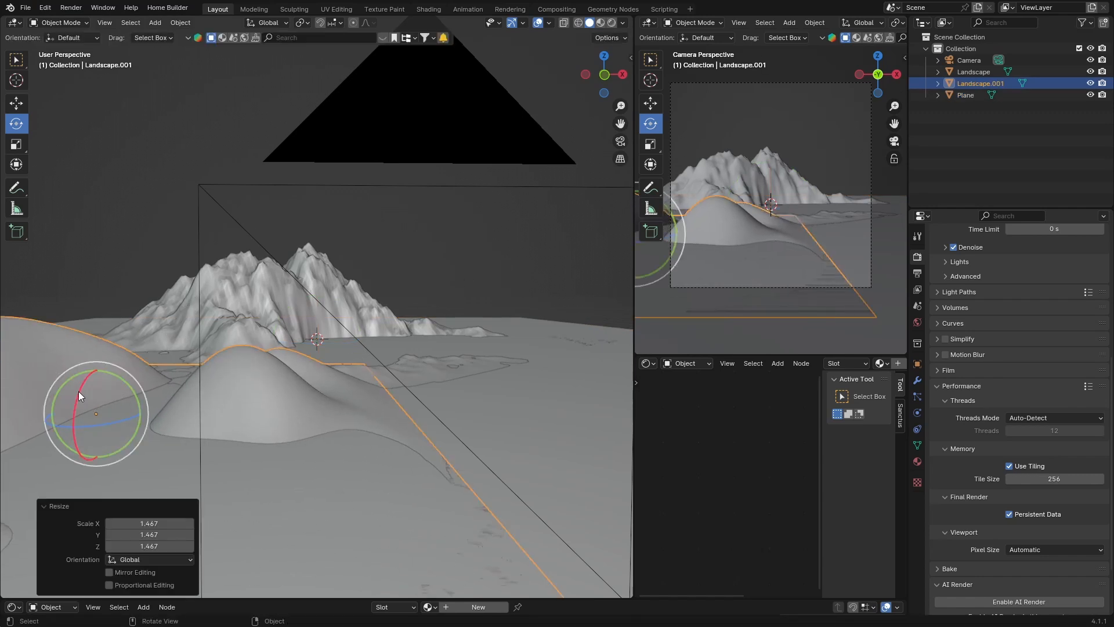
drag(64, 424, 60, 343)
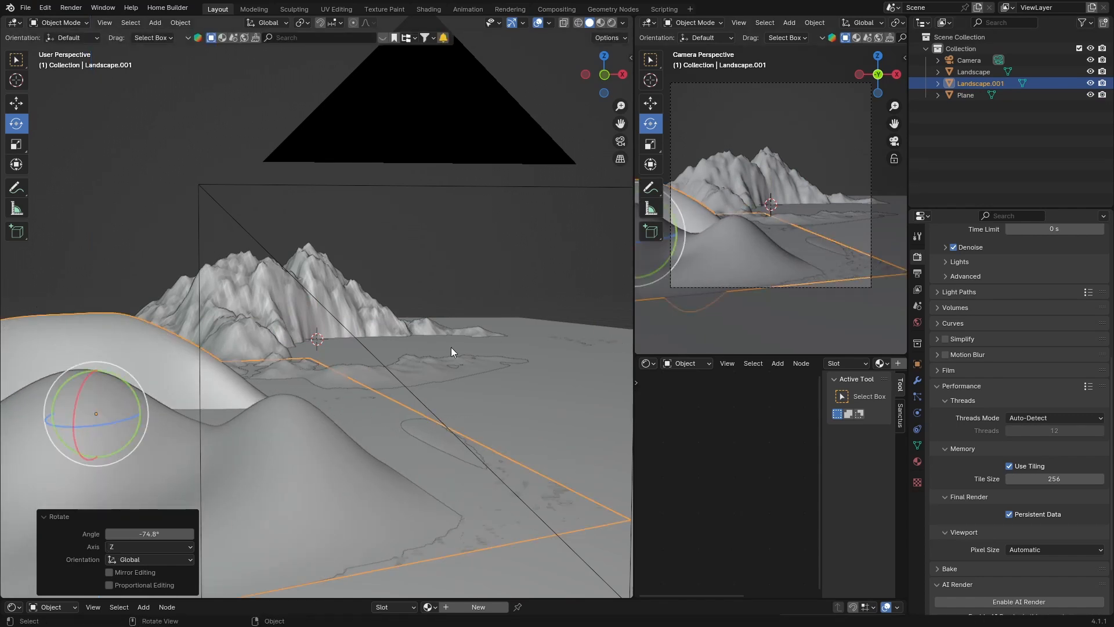
- Enlarge the rotated foreground landscape uniformly by about 1.131 and deselect it
key(s)
click(503, 302)
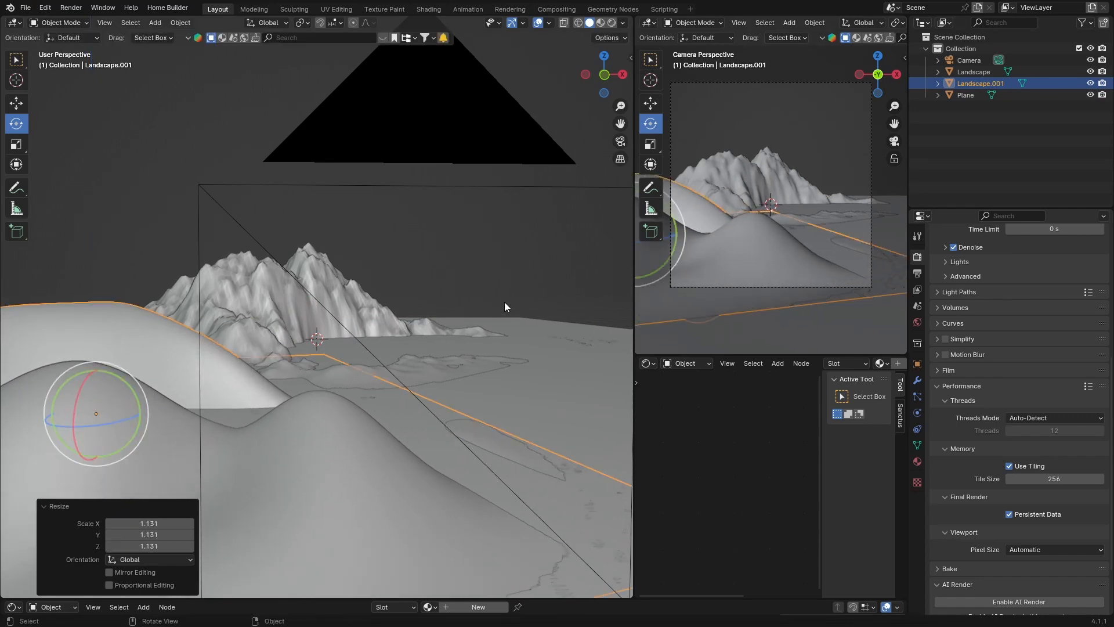
click(578, 250)
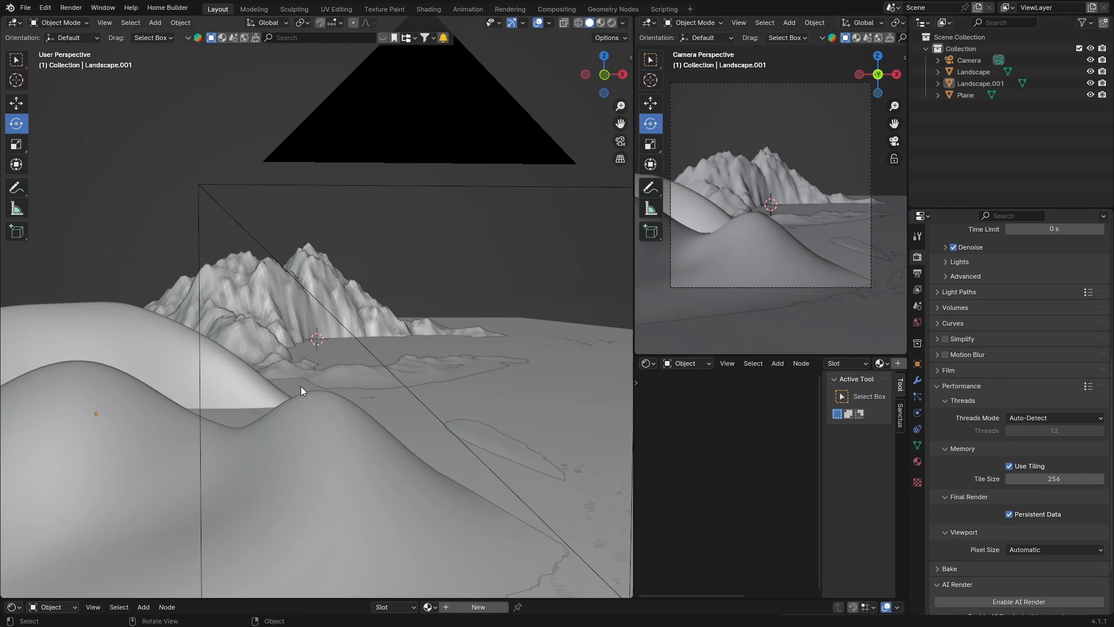
- In the camera view, add a cube at the origin and scale it by about -10.125 to enclose the scene
middle_drag(300, 385, 515, 239)
click(621, 141)
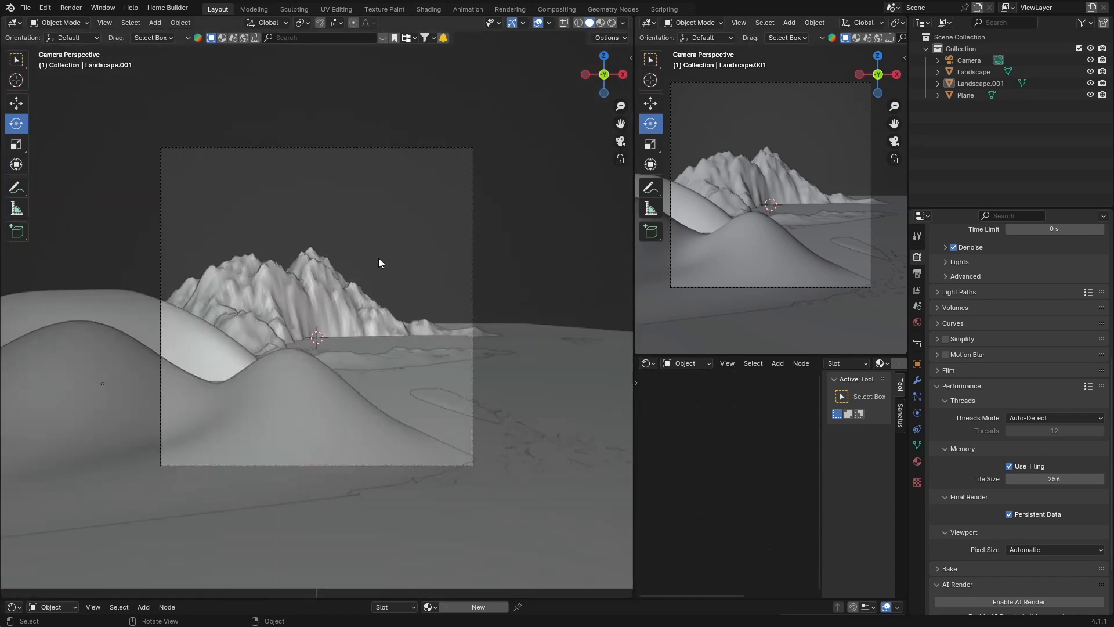
key(shift+a)
mouse_move(371, 258)
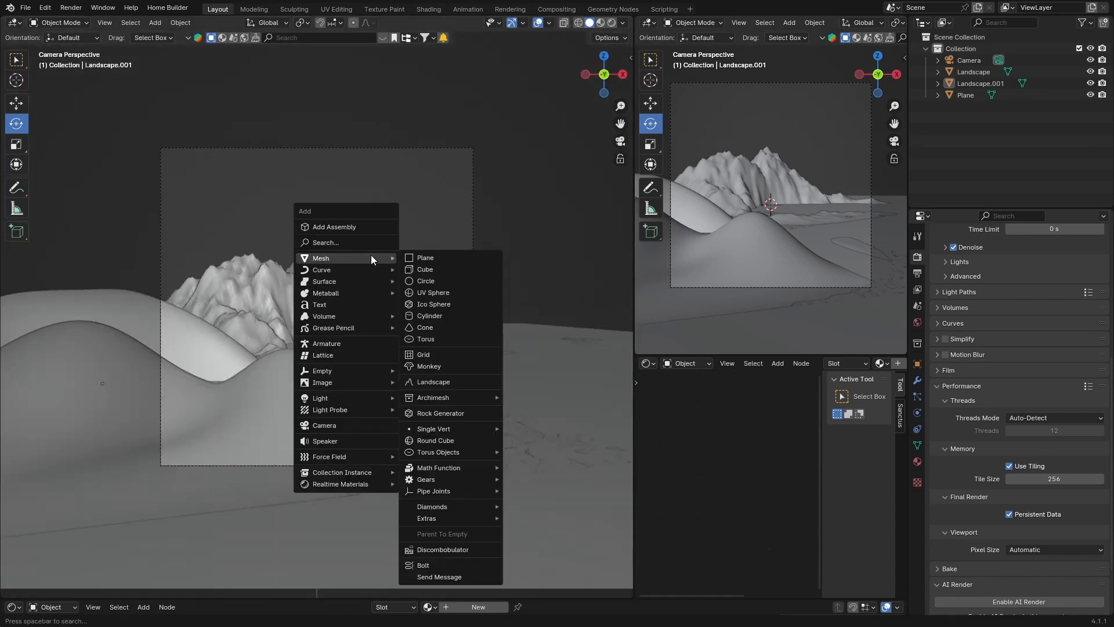
click(424, 269)
key(s)
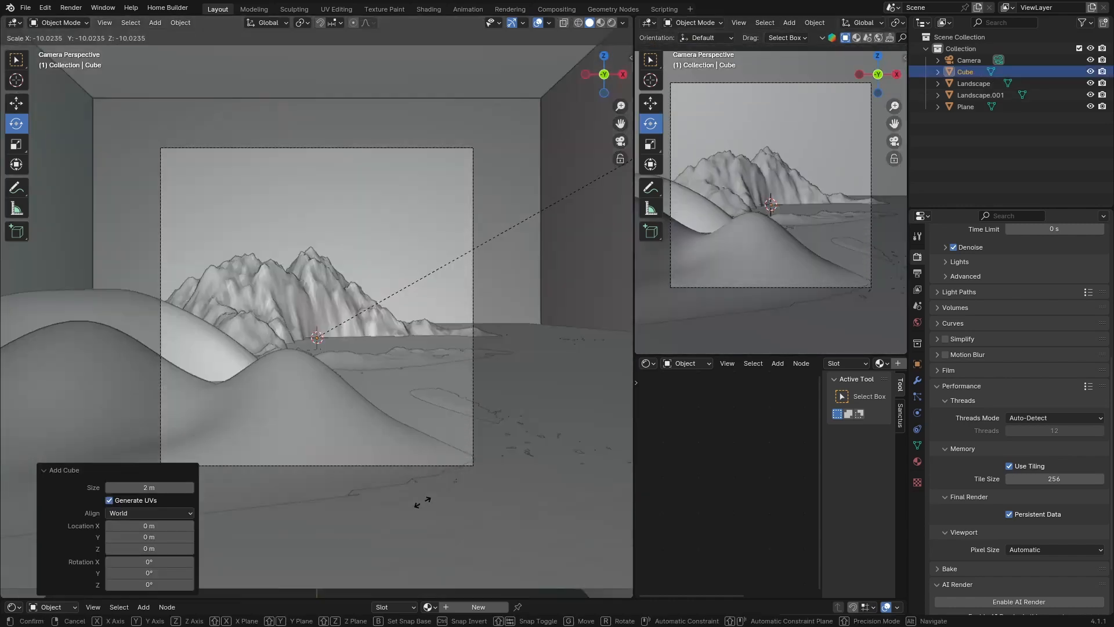
click(431, 498)
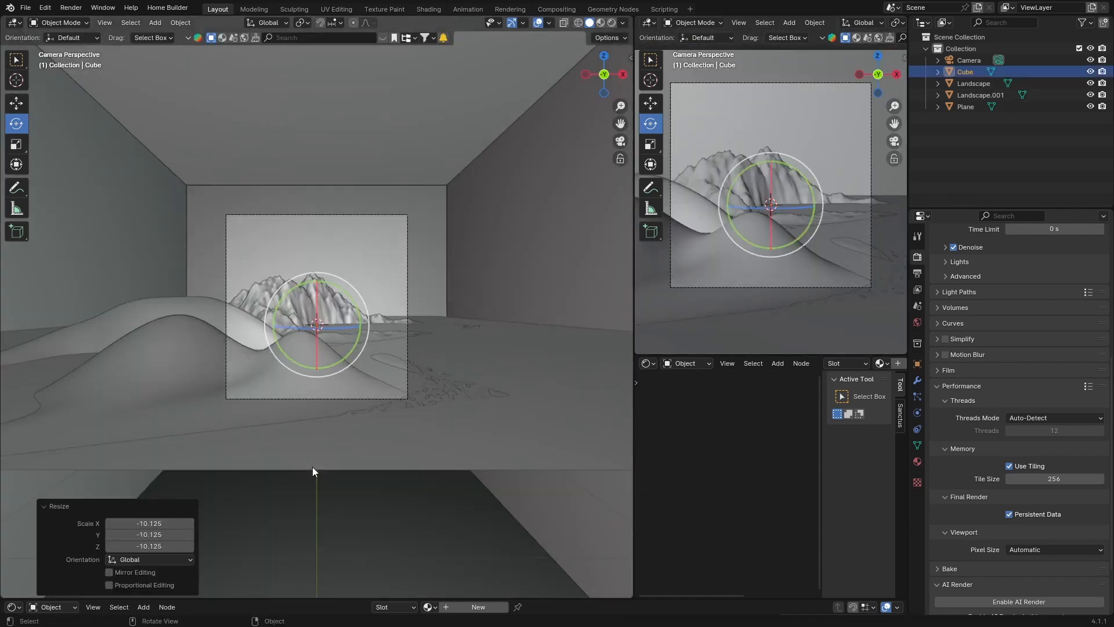
scroll(348, 447, down, 2)
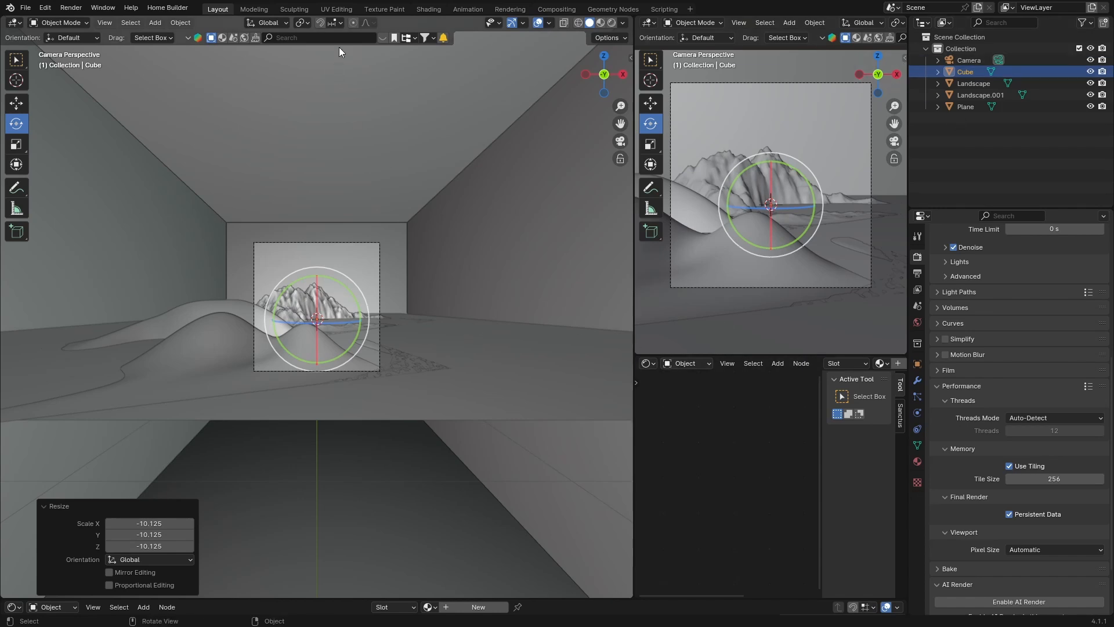
- Create a new material for the cube and delete its Principled BSDF node
click(428, 9)
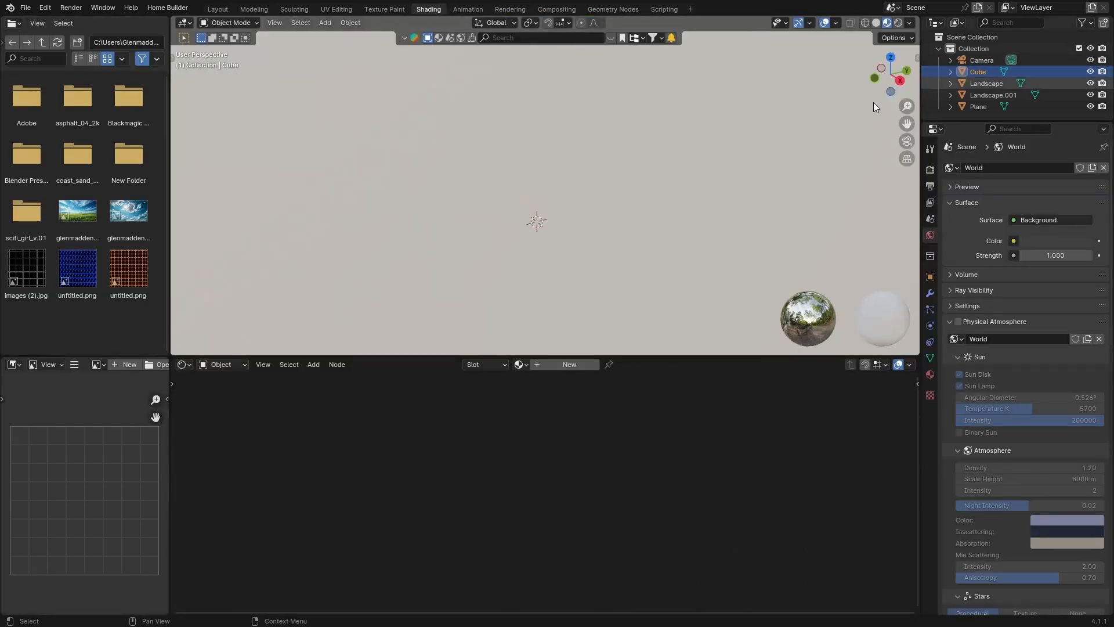
click(562, 364)
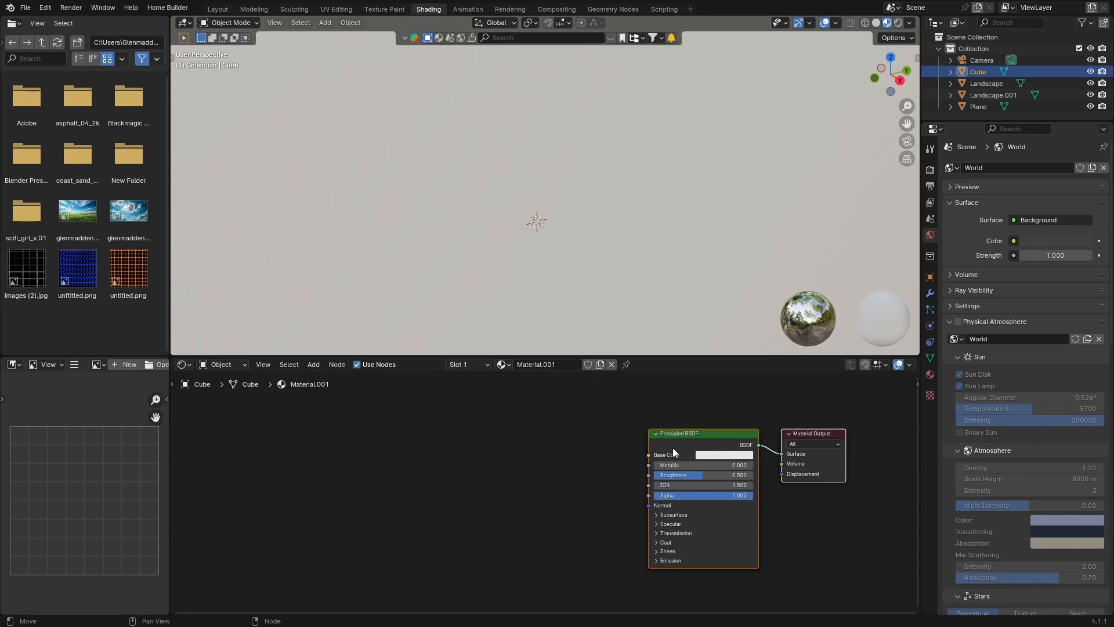
key(x)
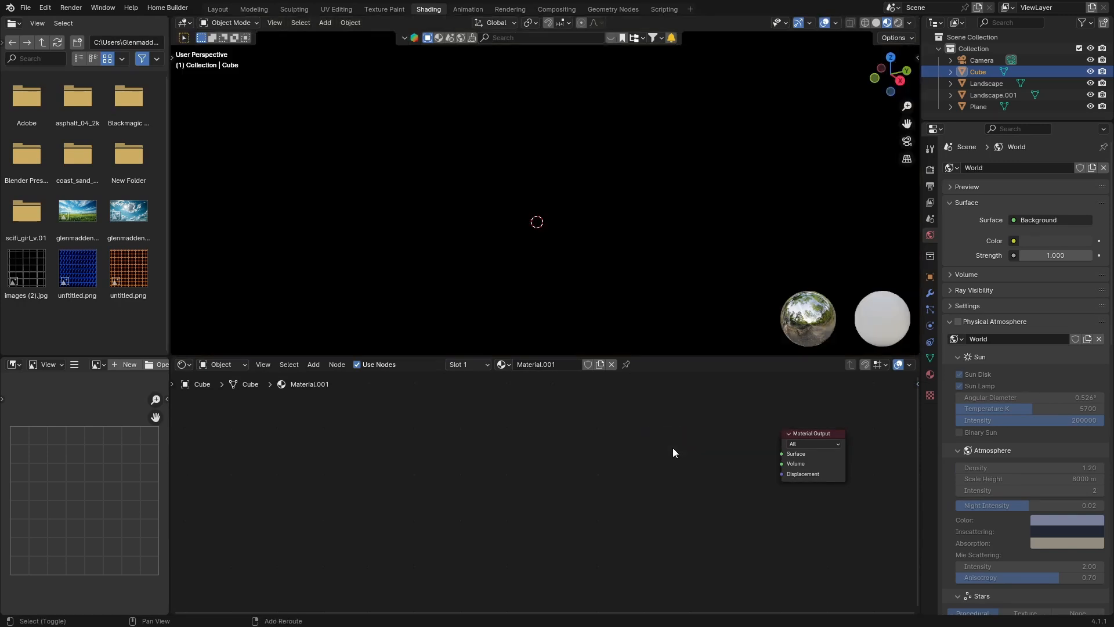
- Add a Principled Volume node to the cube's material and connect it to the Material Output's Volume input
key(shift+a)
text(vol)
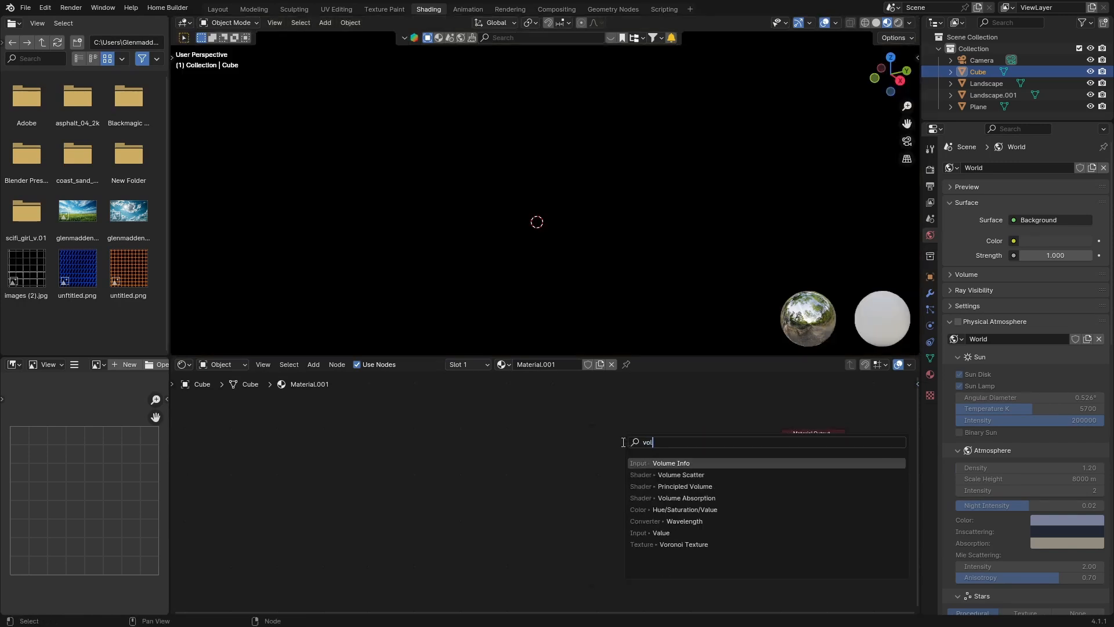
text(u)
key(Down)
key(Down)
key(Return)
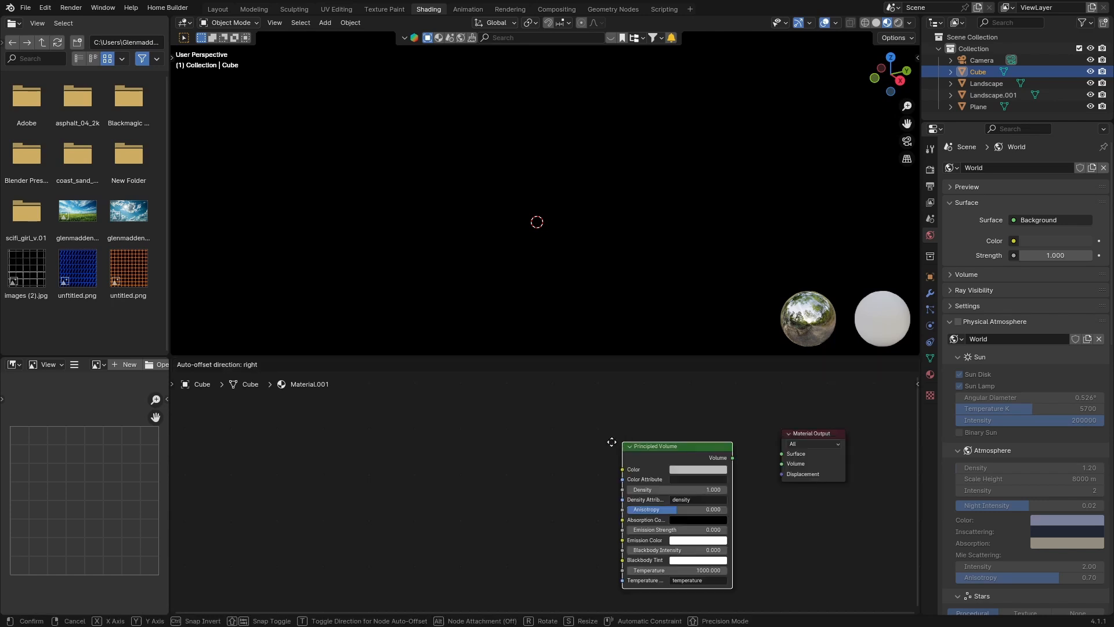
click(569, 423)
drag(687, 437, 781, 463)
- Set the Principled Volume density to 0.05
click(628, 469)
text(0.0)
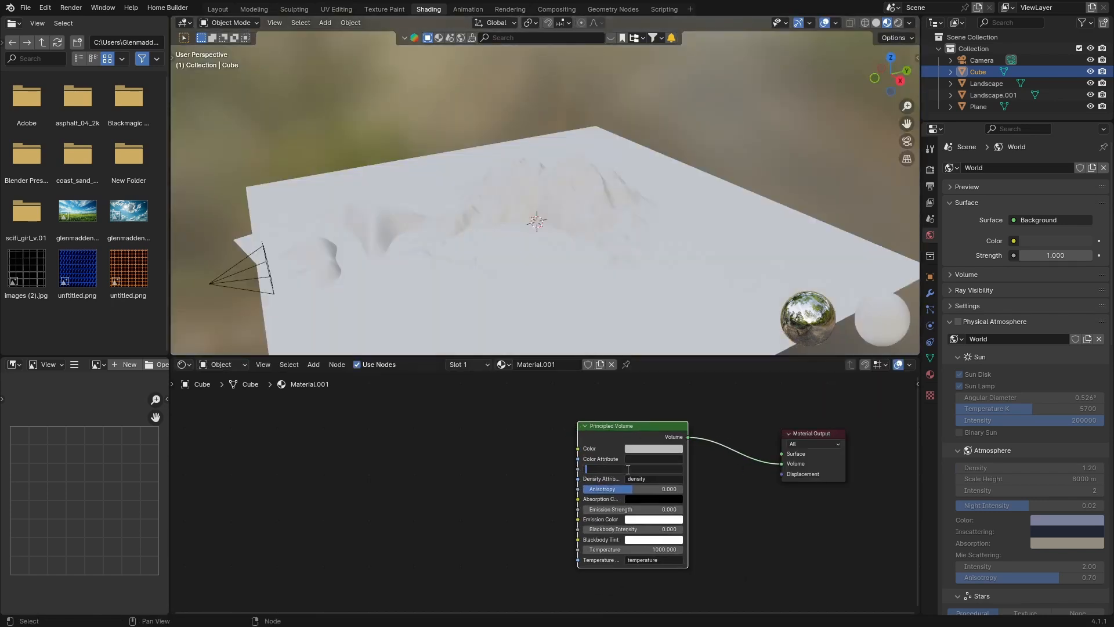
text(5)
key(Return)
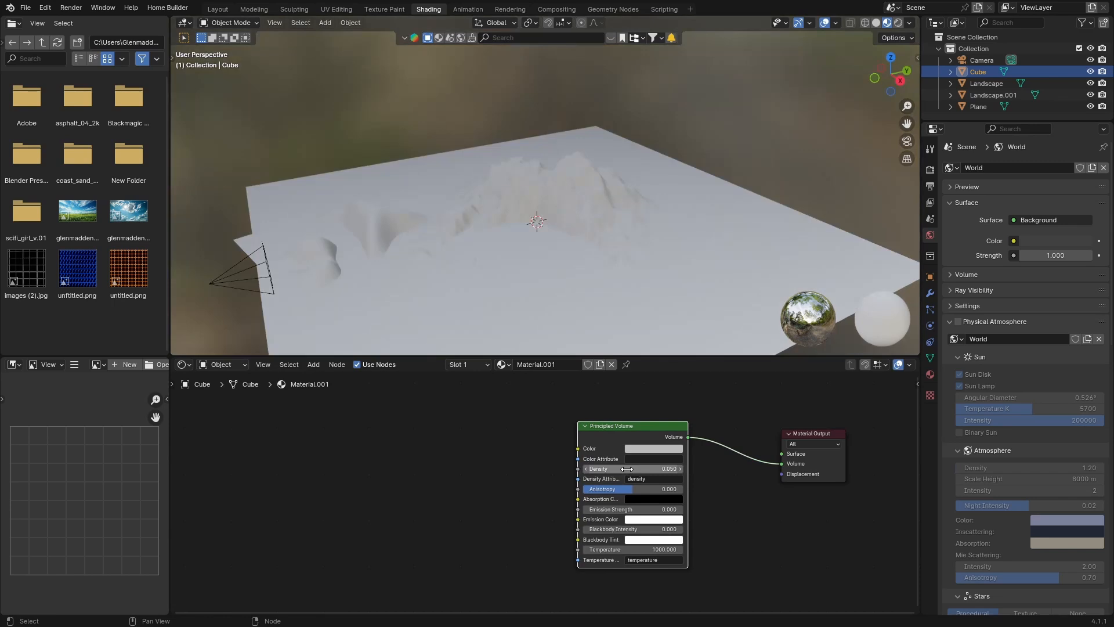
- Select the ground plane, create a new material for it and enlarge the node editor area
click(218, 10)
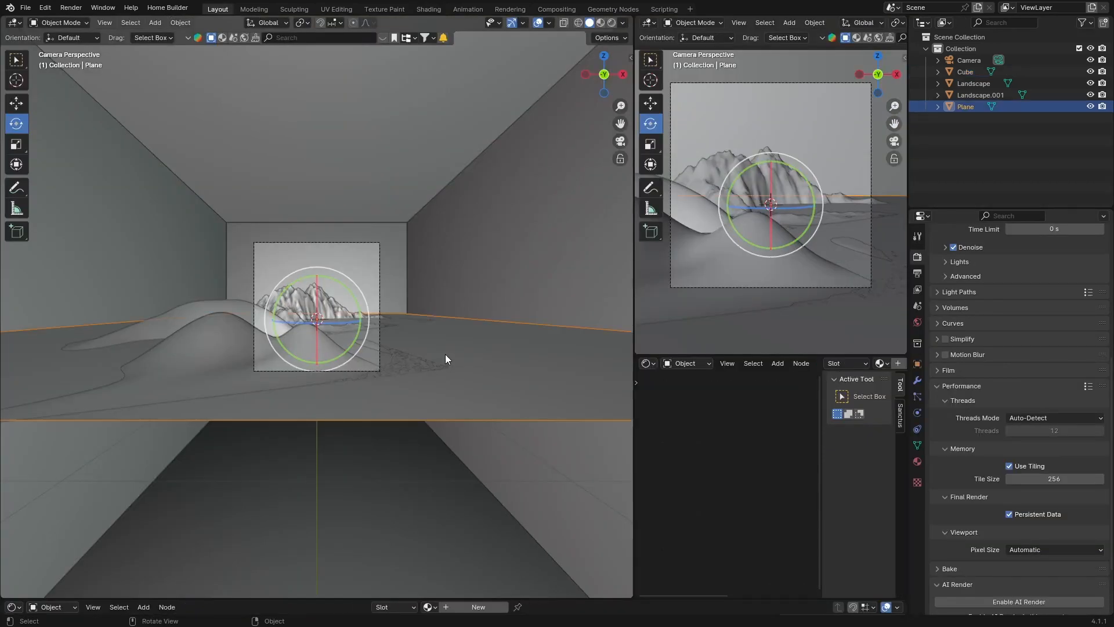
click(428, 9)
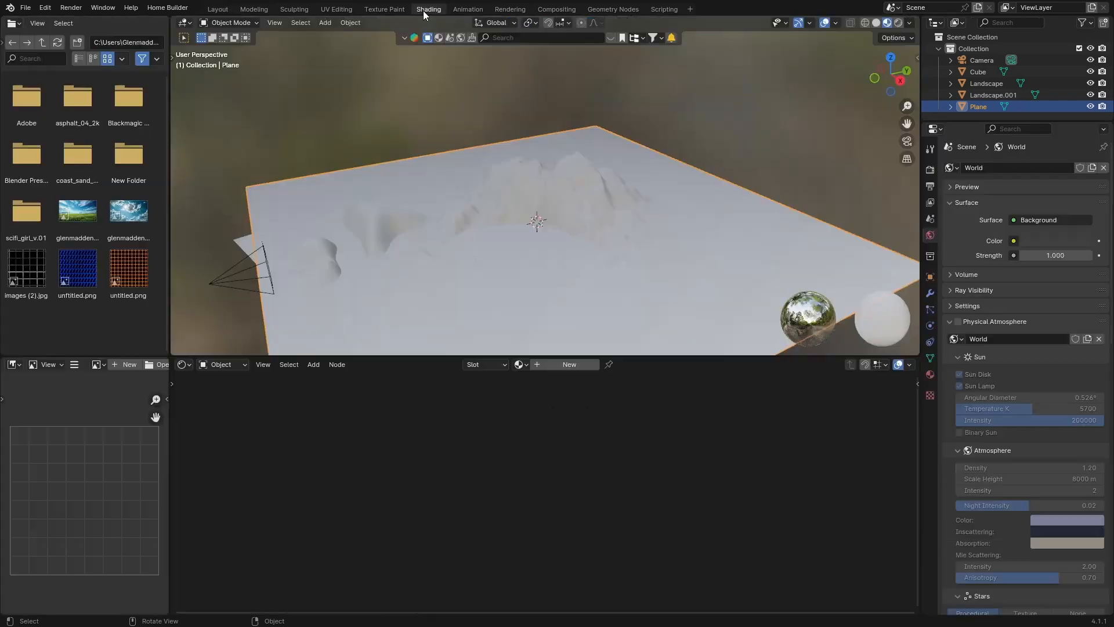
click(567, 366)
middle_drag(534, 489, 522, 478)
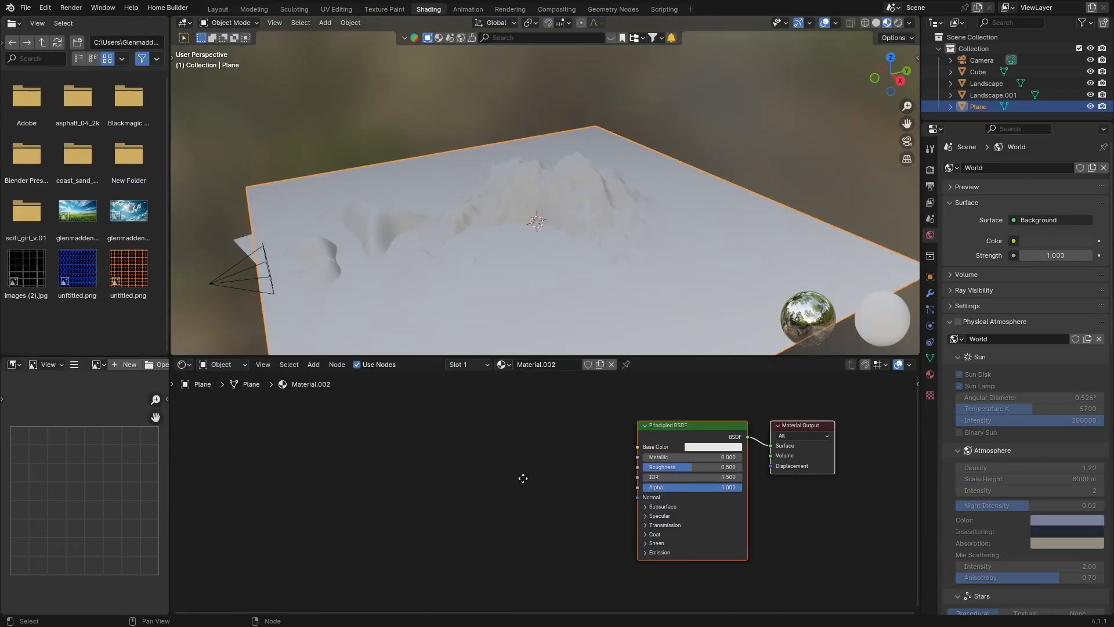
drag(702, 356, 676, 295)
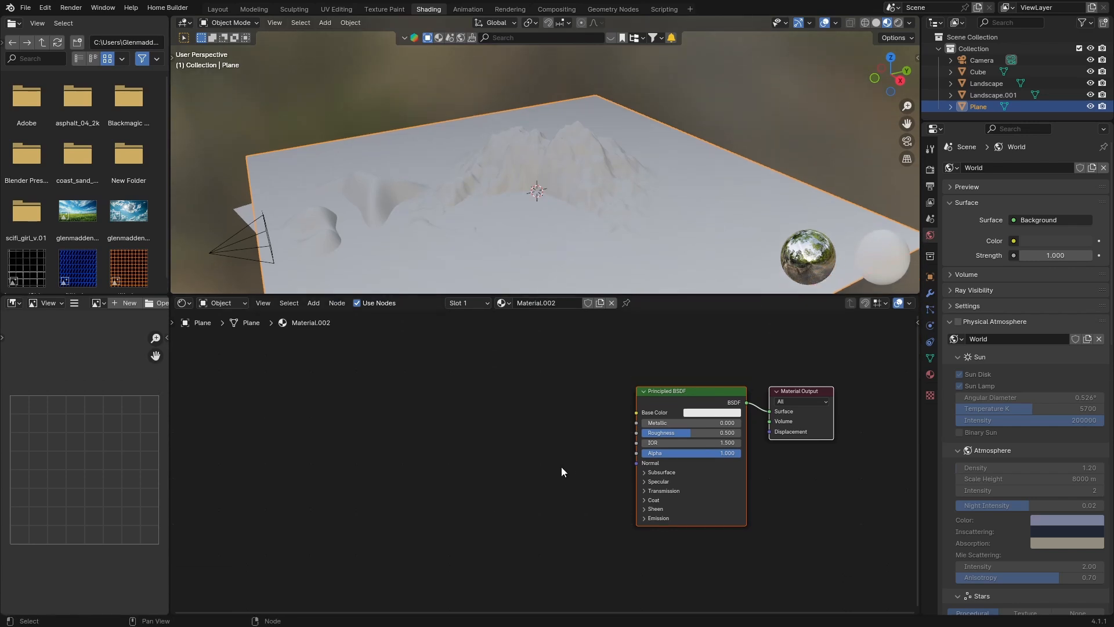
- Add a Wave Texture node to the plane's material, well ahead of the Principled BSDF
key(shift+a)
text(w)
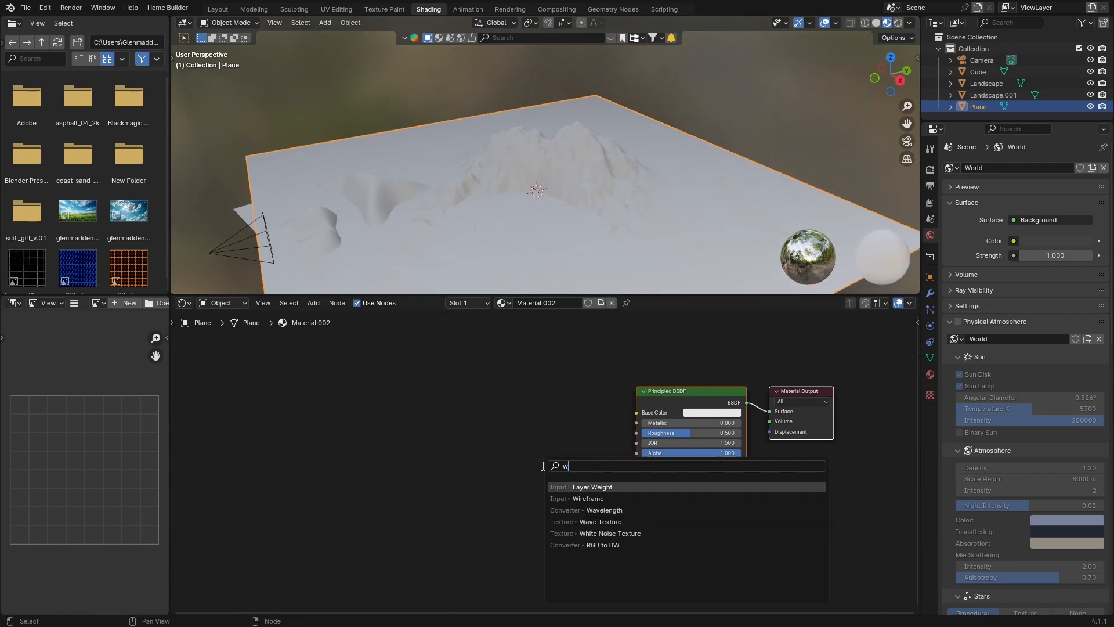
text(av)
key(Down)
key(Return)
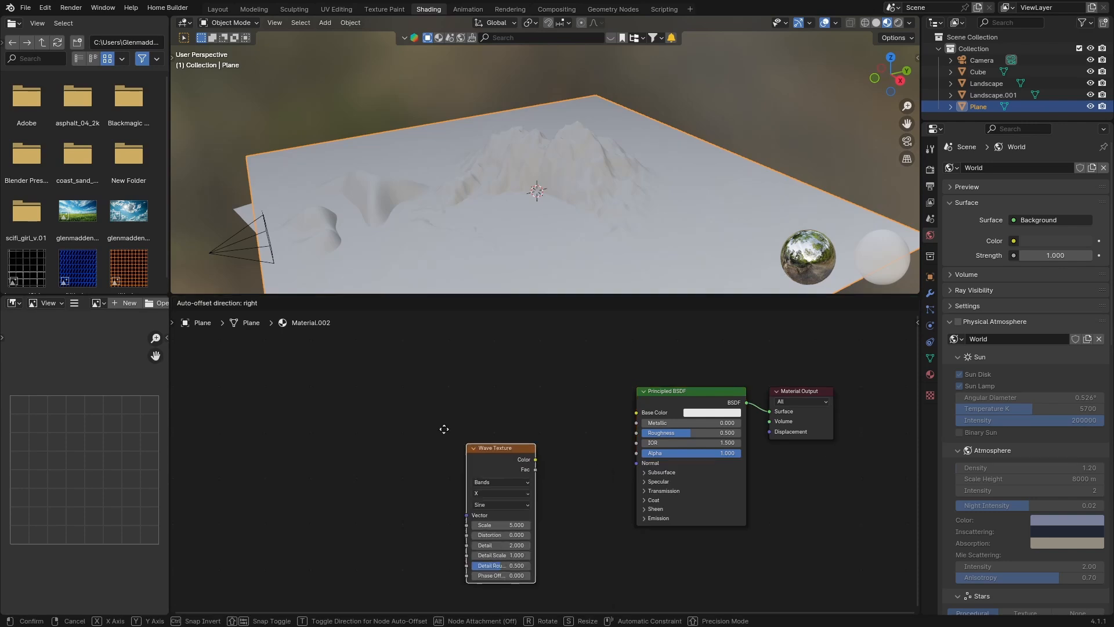
click(307, 393)
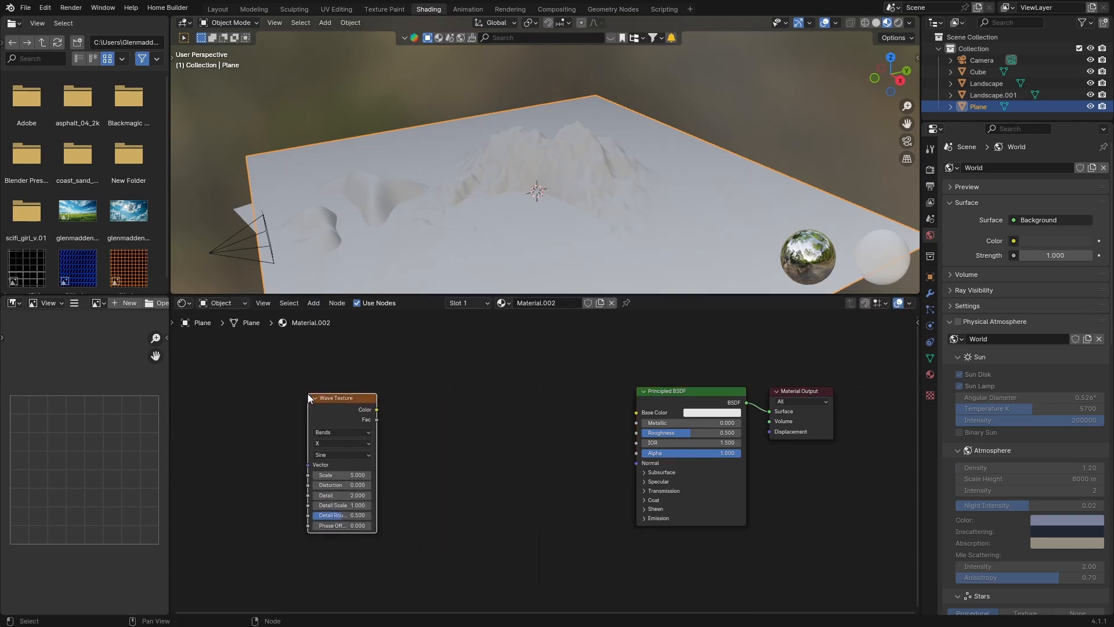
- Add a Bump node and arrange it between the Wave Texture and Principled BSDF nodes
drag(377, 411, 377, 406)
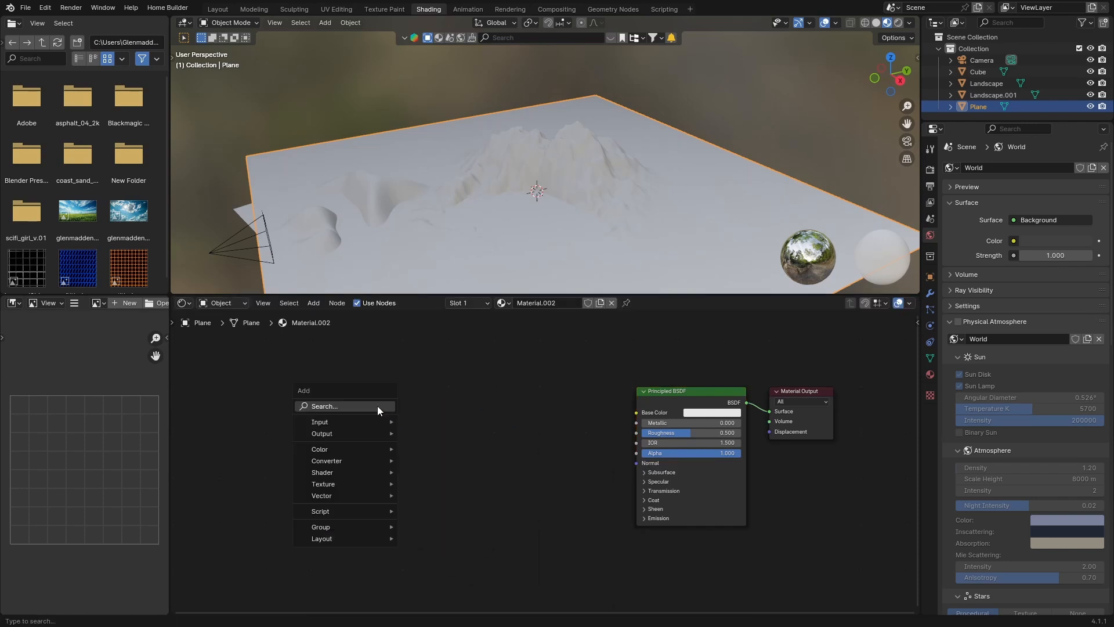
text(bumo)
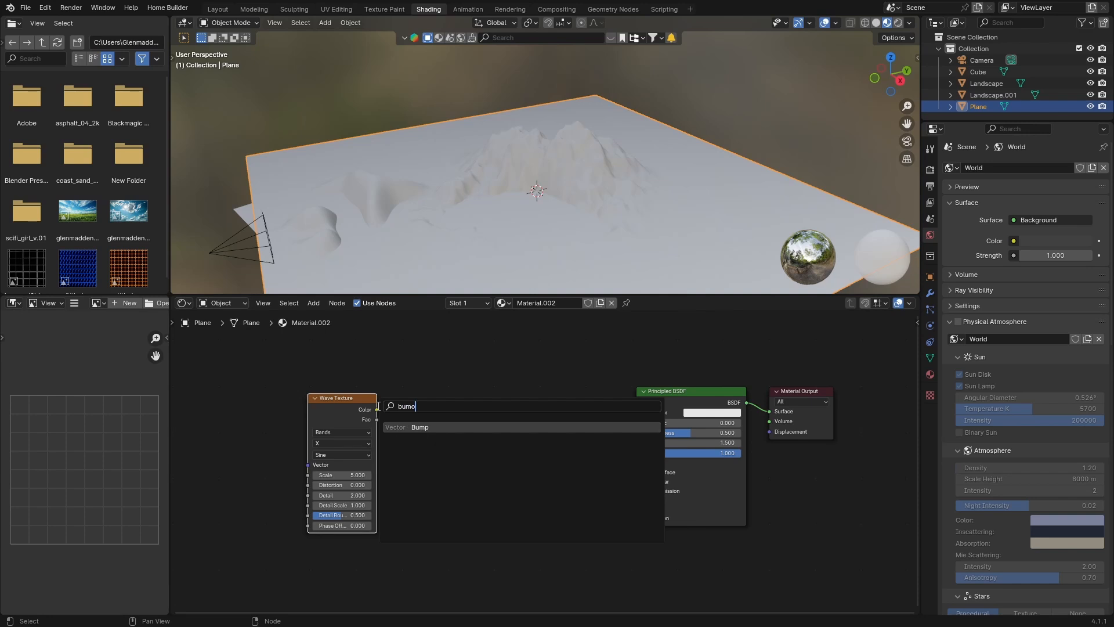
key(BackSpace)
key(Return)
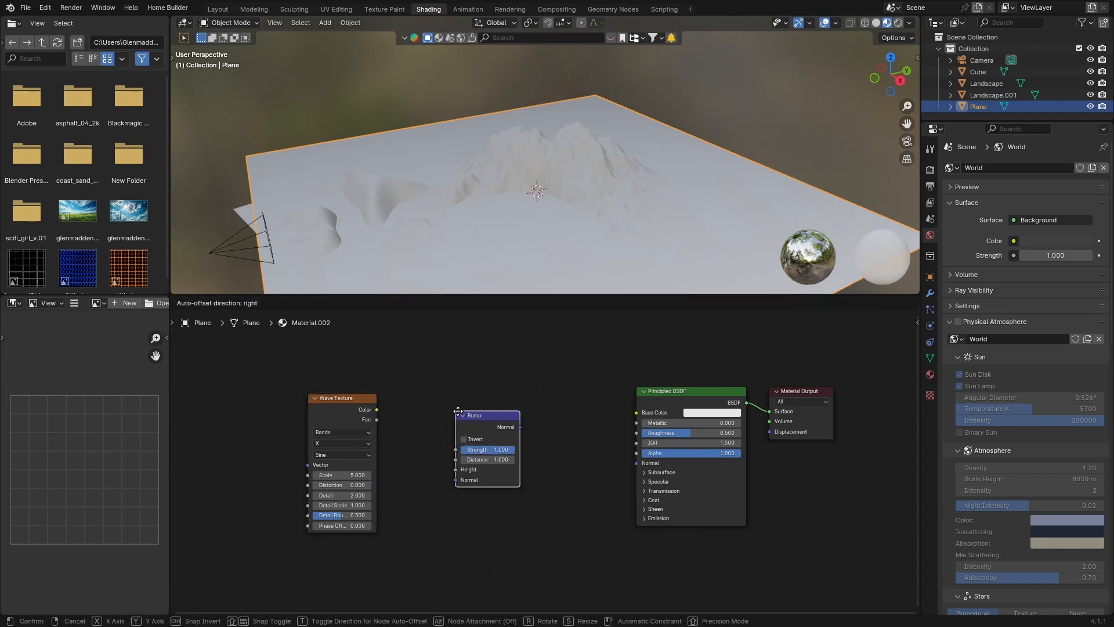
click(423, 399)
click(346, 417)
drag(346, 417, 424, 412)
- Set the Principled BSDF roughness to 0 and its Transmission weight to 1
drag(678, 433, 640, 433)
click(644, 491)
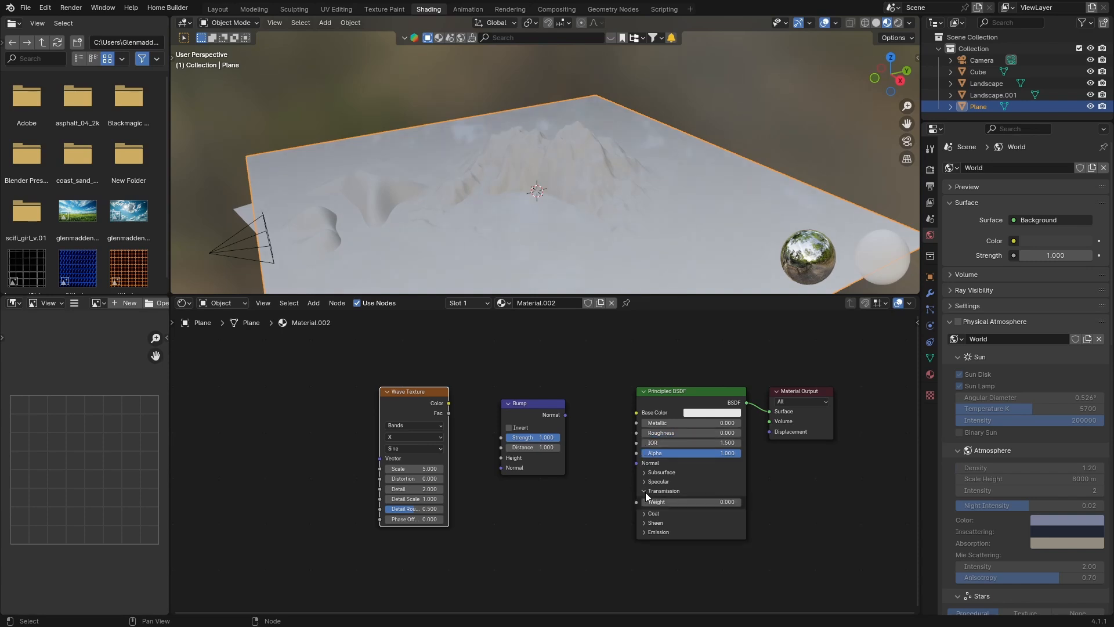
click(690, 502)
text(1)
key(Return)
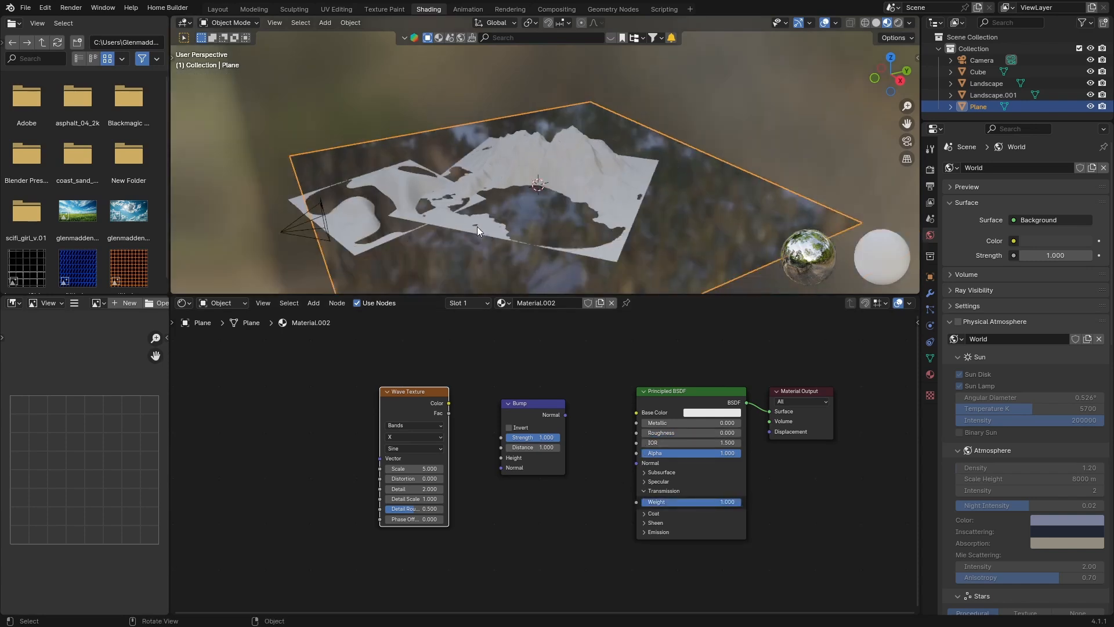
middle_drag(477, 227, 447, 241)
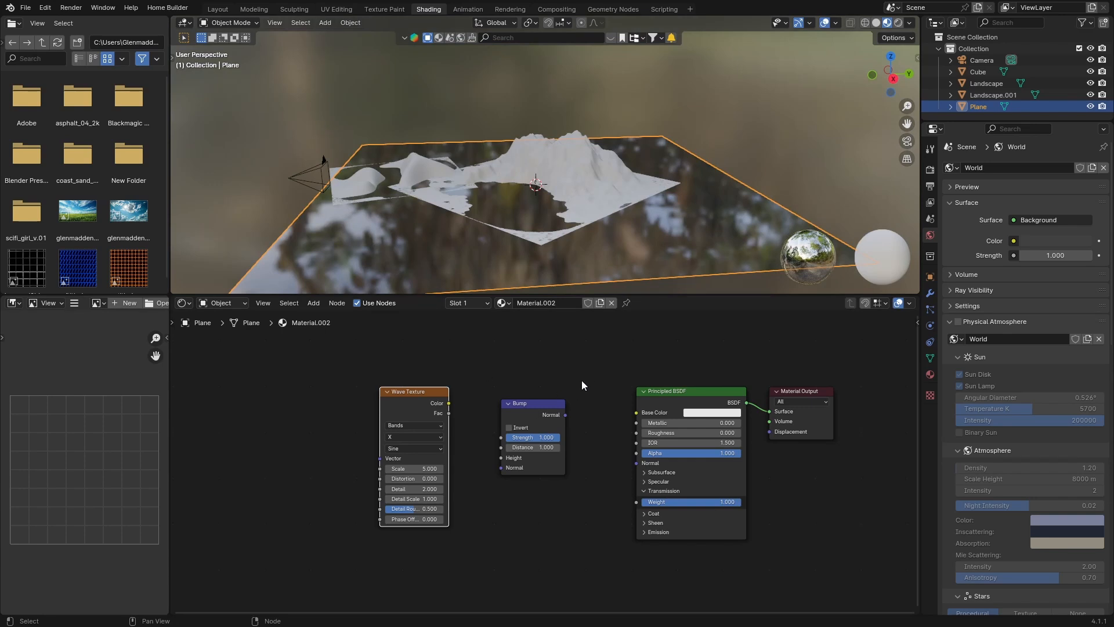
- Connect the Bump output to the Principled BSDF's Normal input and the Wave Texture's Color output to the Bump Height
drag(565, 415, 636, 464)
drag(448, 403, 491, 459)
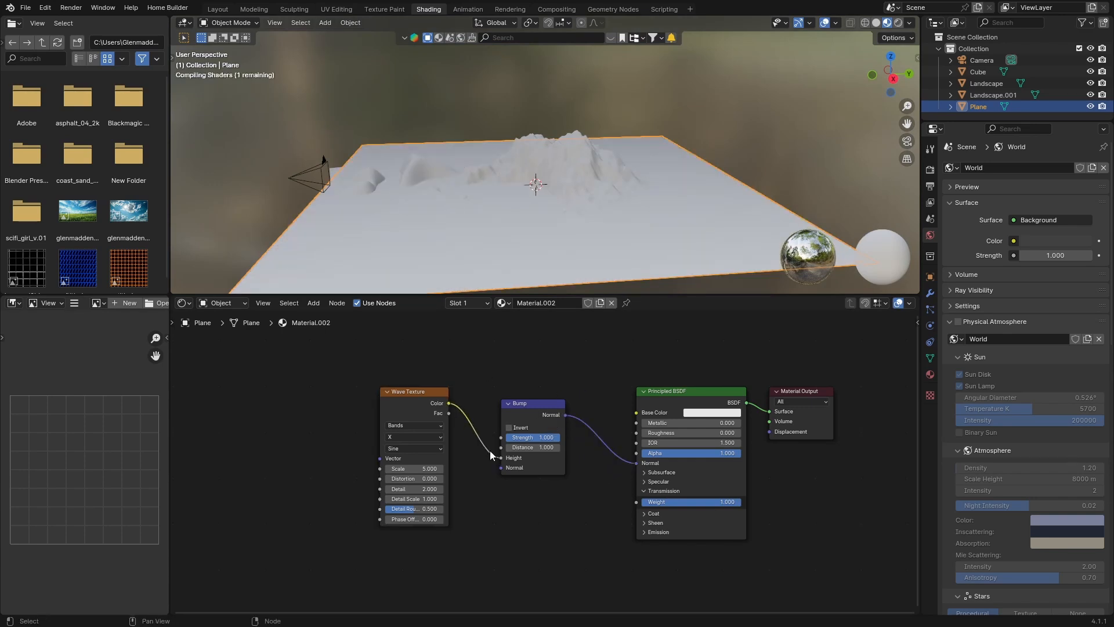
- In the camera view, scale down the foreground hills Landscape.001
click(907, 143)
click(479, 245)
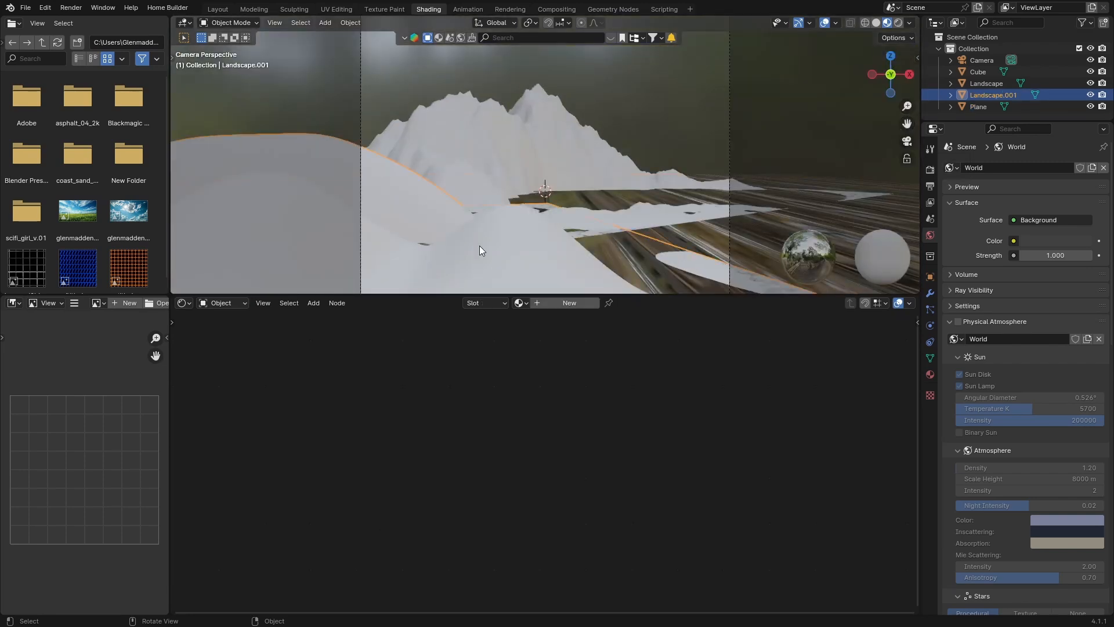
key(s)
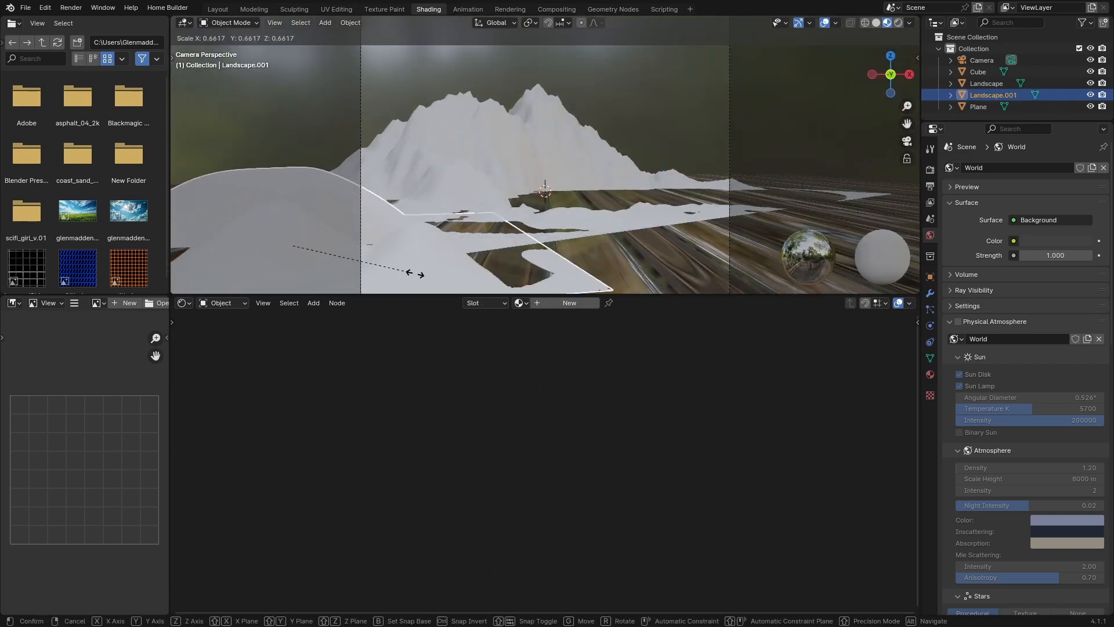
click(430, 273)
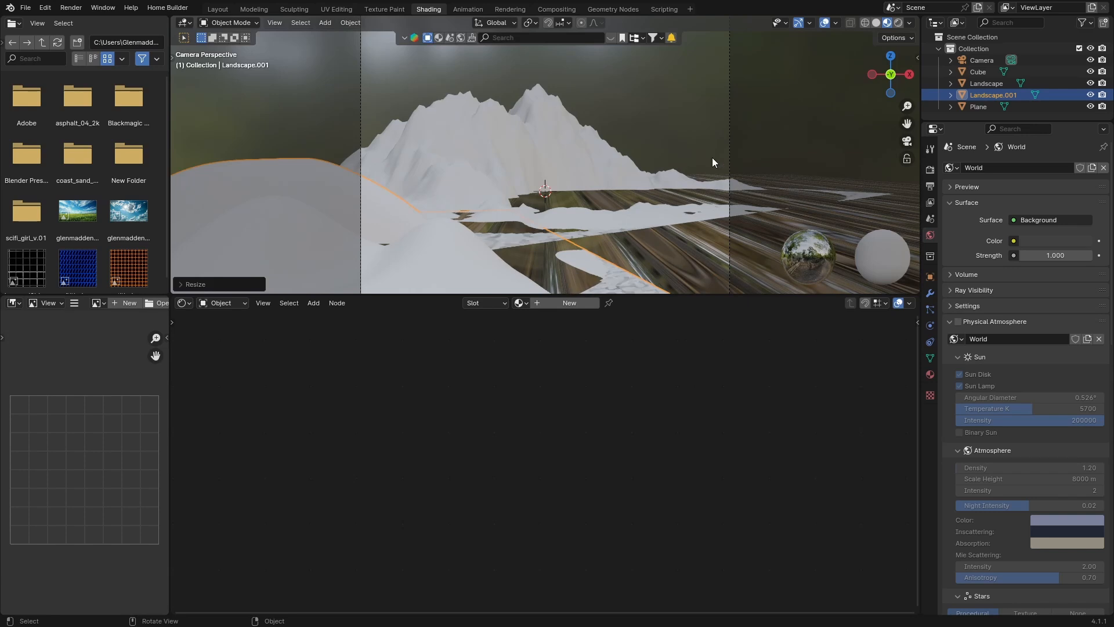
click(771, 127)
- Align the camera to a low side view of the mountains and set its focal length to 64 mm
middle_drag(464, 291, 382, 190)
scroll(382, 191, up, 4)
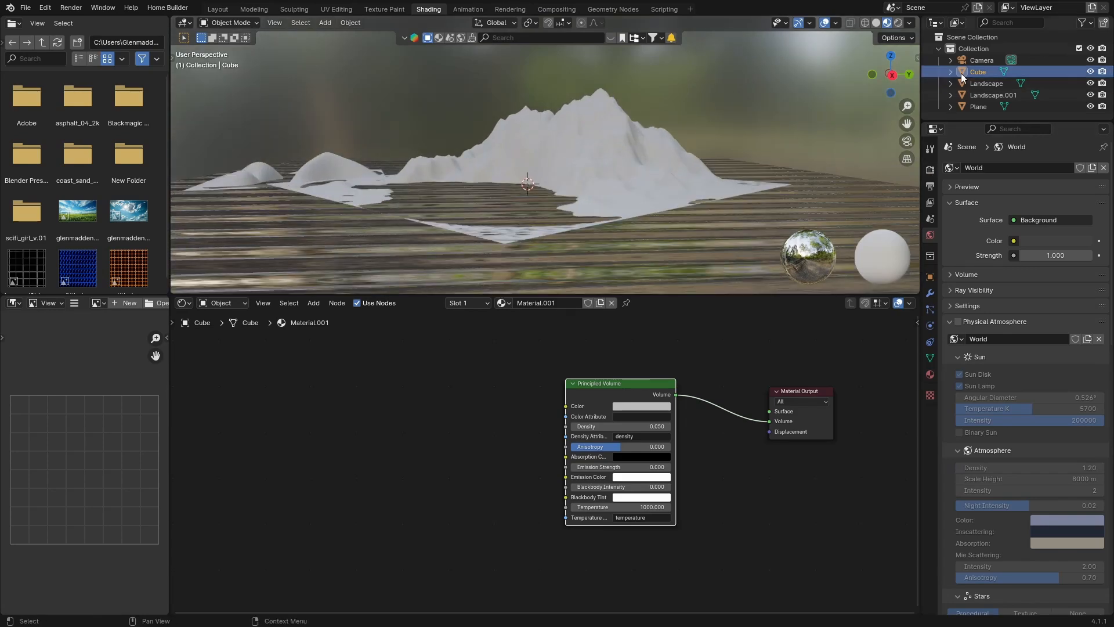
click(975, 62)
key(KP_0)
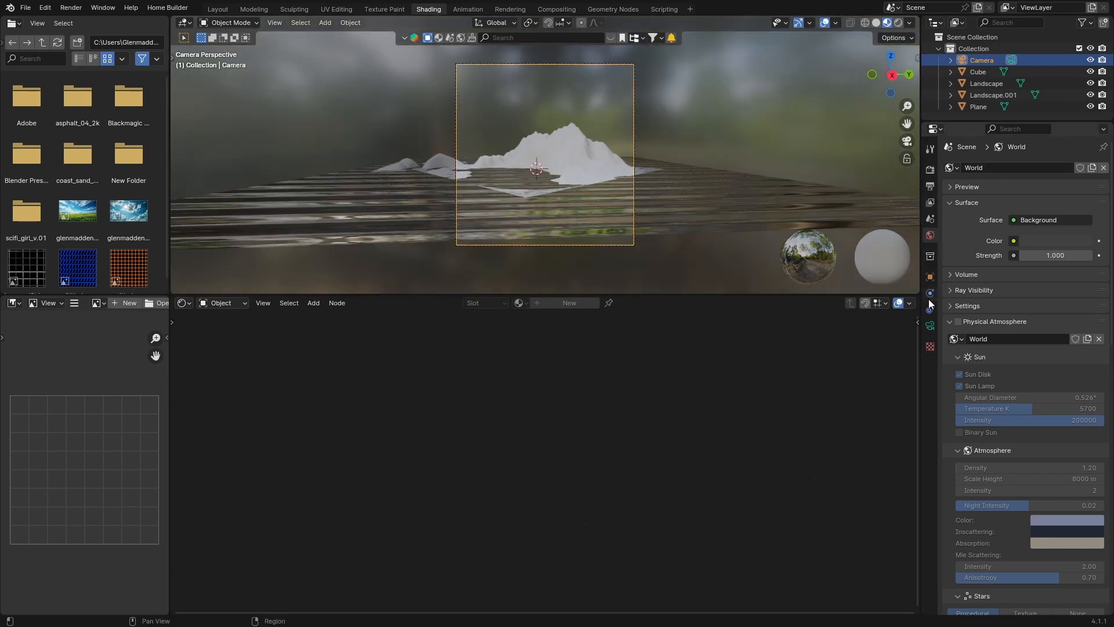
click(930, 325)
drag(1047, 256, 1079, 223)
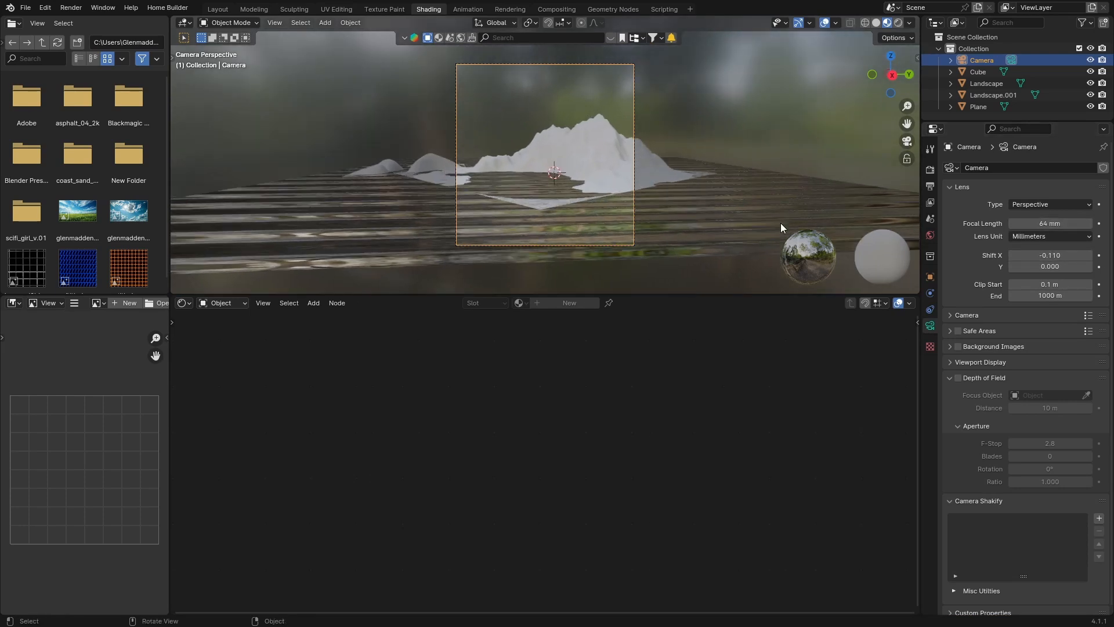
scroll(624, 207, up, 1)
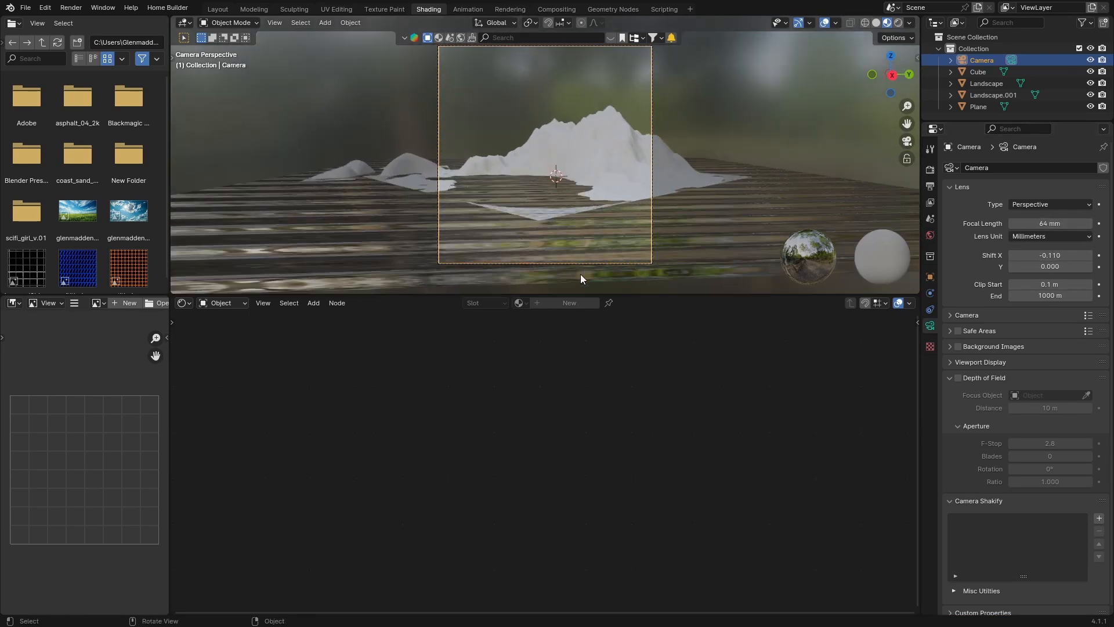
- Select the plane and set its Wave Texture scale to 9.3 and distortion to 21.1
click(315, 242)
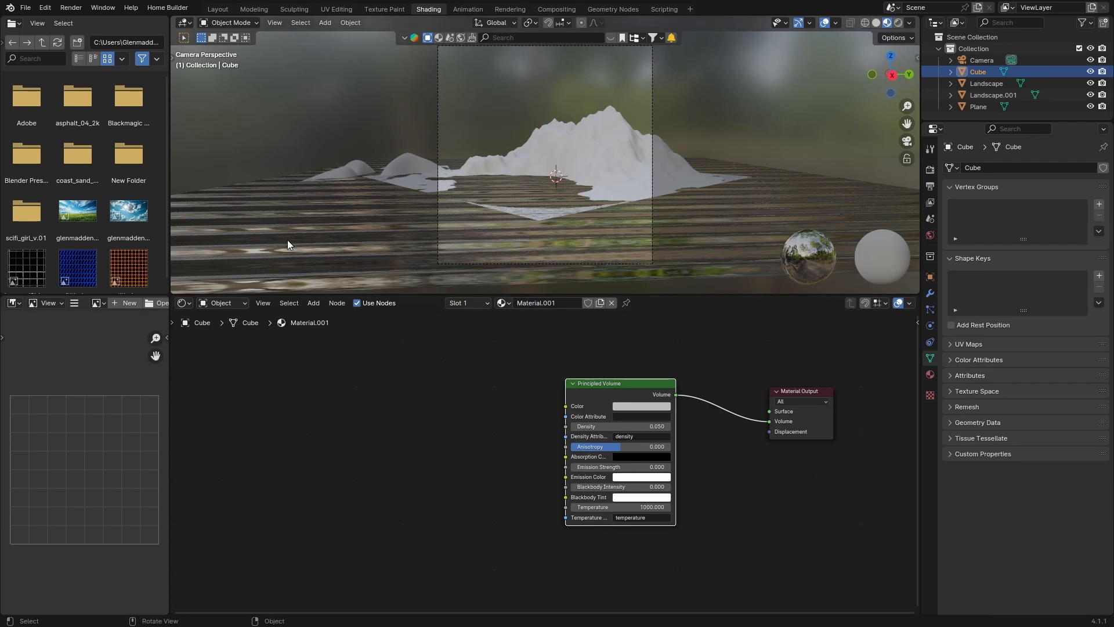
click(571, 206)
drag(406, 478, 511, 468)
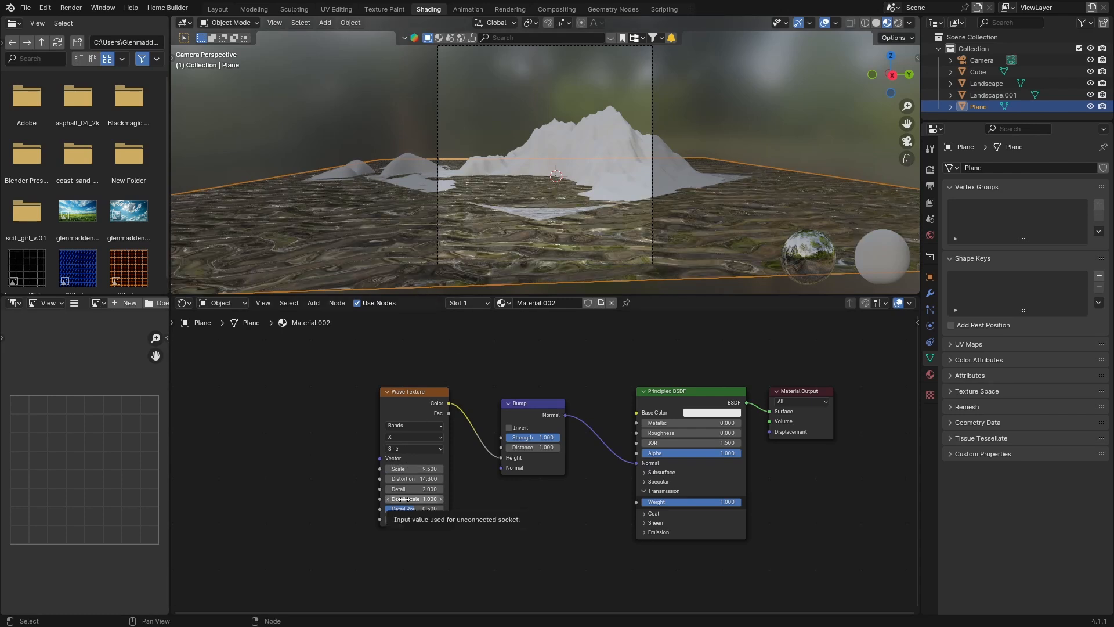
mouse_move(405, 478)
mouse_down()
mouse_move(447, 479)
mouse_move(386, 478)
mouse_move(409, 479)
mouse_up()
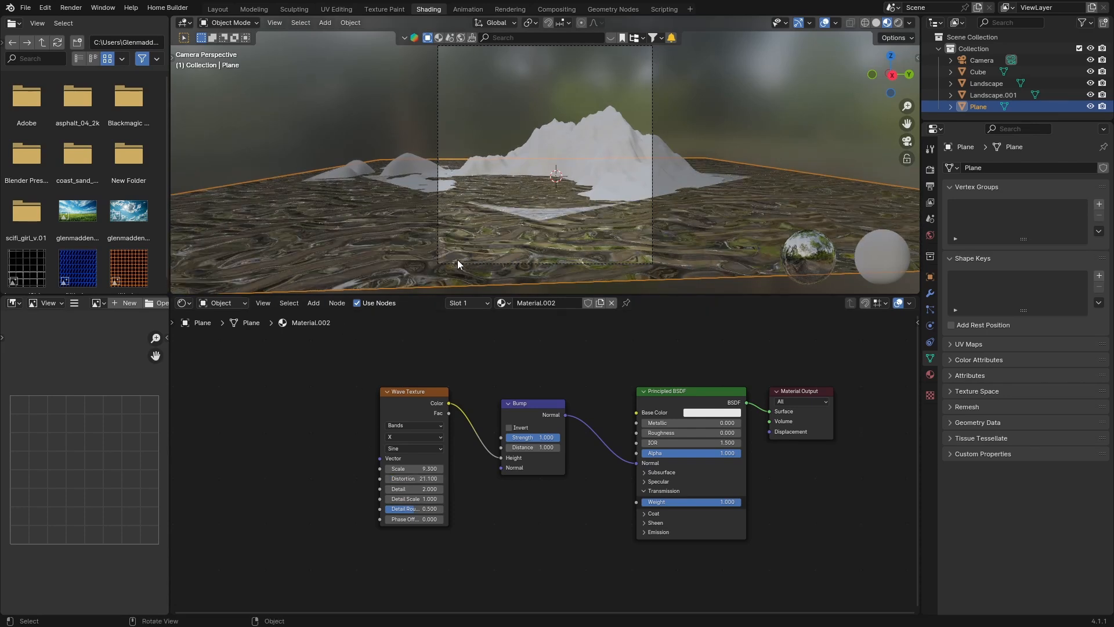
- Set the Wave Texture detail to 3.4 and its detail scale to 2.2
middle_drag(458, 260, 512, 240)
key(KP_0)
drag(401, 488, 411, 498)
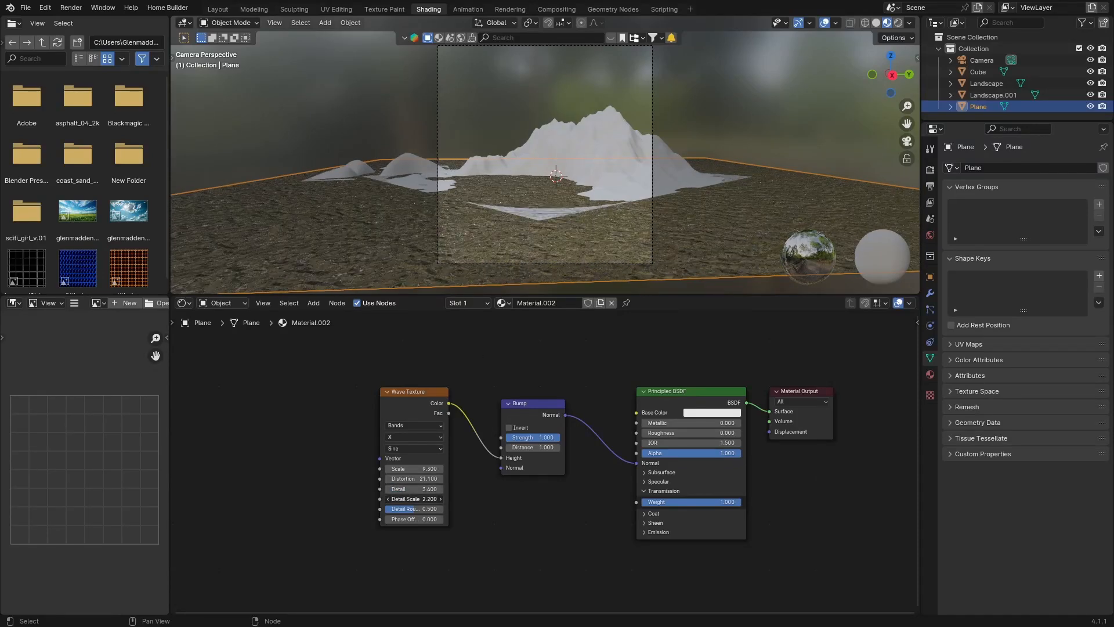
scroll(424, 284, up, 3)
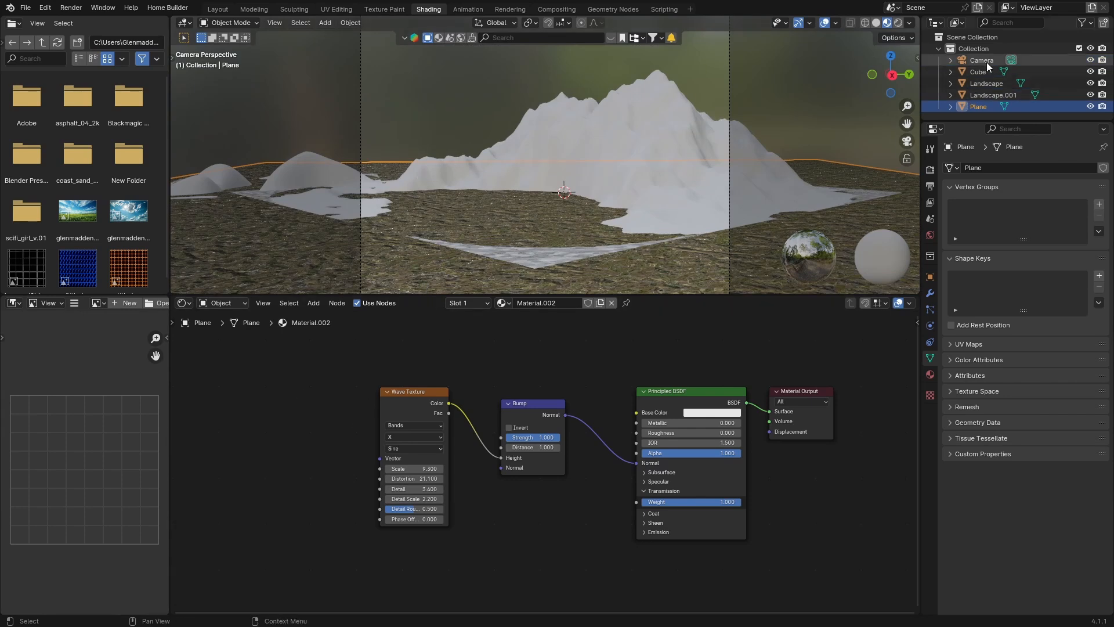
- In the Layout workspace, leave the camera view and hide the fog cube in the viewport
click(978, 83)
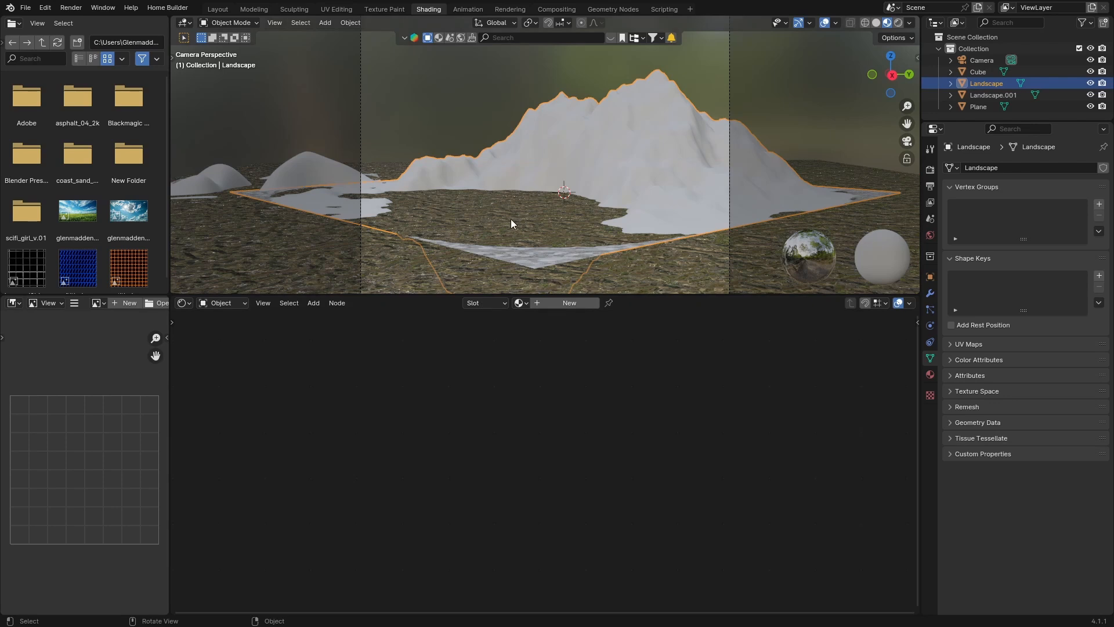
click(216, 9)
click(619, 143)
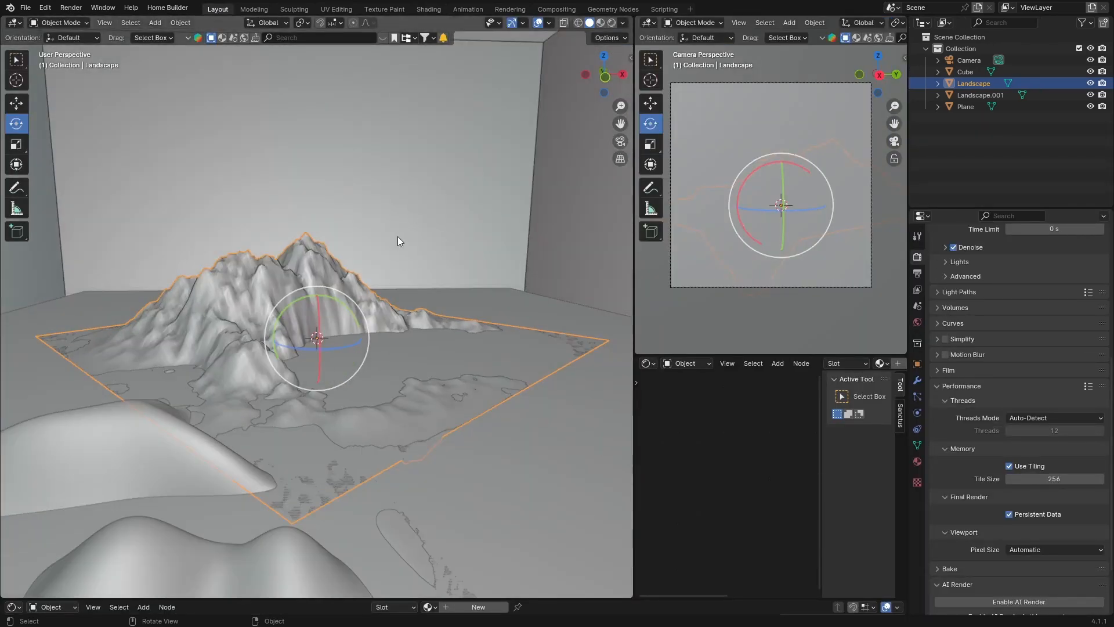
mouse_move(264, 395)
middle_down()
mouse_move(335, 389)
mouse_move(257, 392)
mouse_move(266, 395)
middle_up()
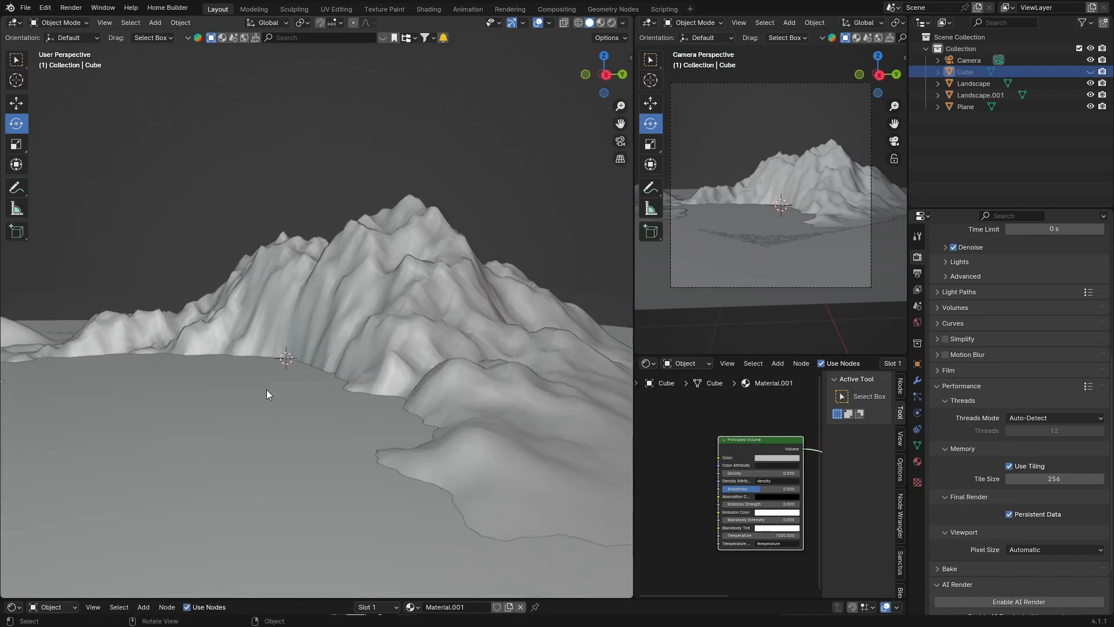
- Align the camera to the current close view of the mountain and set its focal length to 37 mm
click(969, 60)
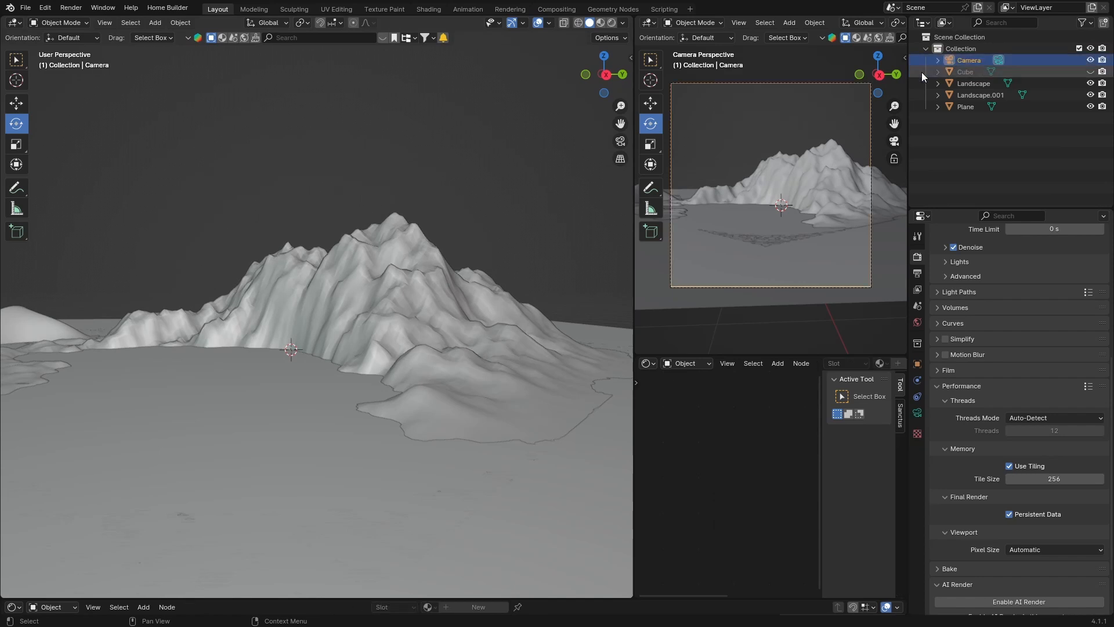
key(ctrl+alt+KP_0)
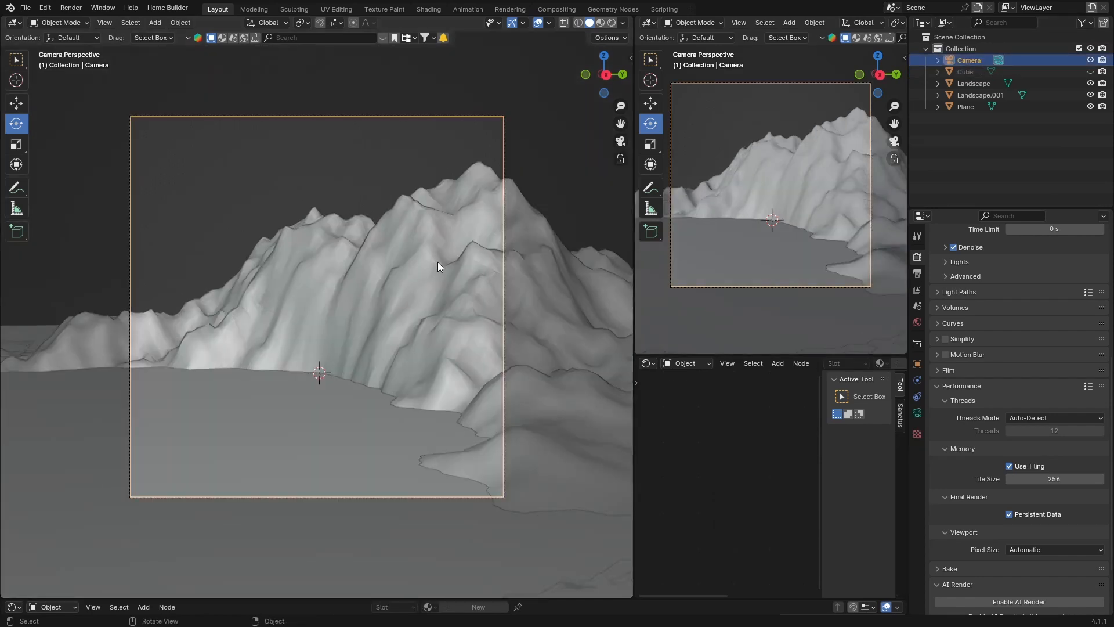
click(918, 412)
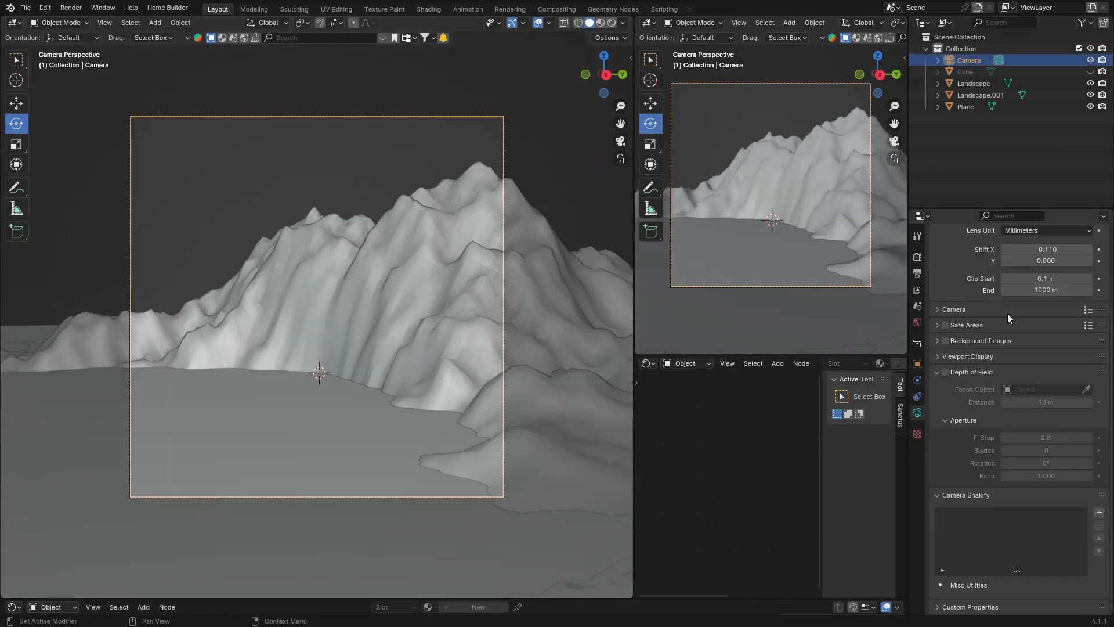
scroll(980, 304, up, 2)
drag(1041, 264, 1013, 264)
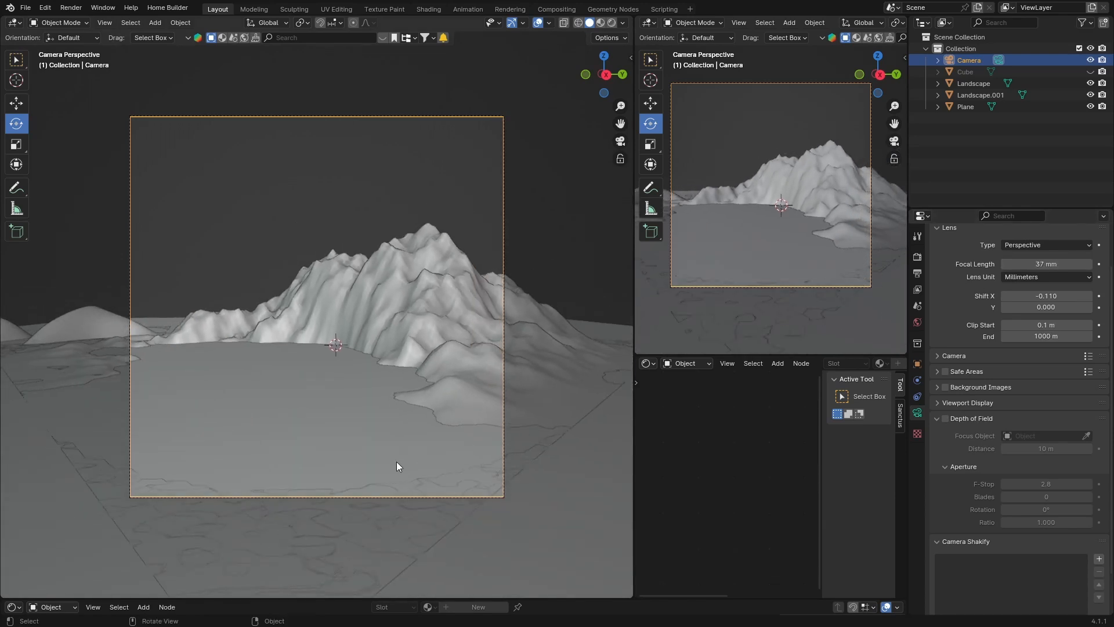
- Select the main mountain landscape and search the BlenderKit material library for "rock"
click(377, 290)
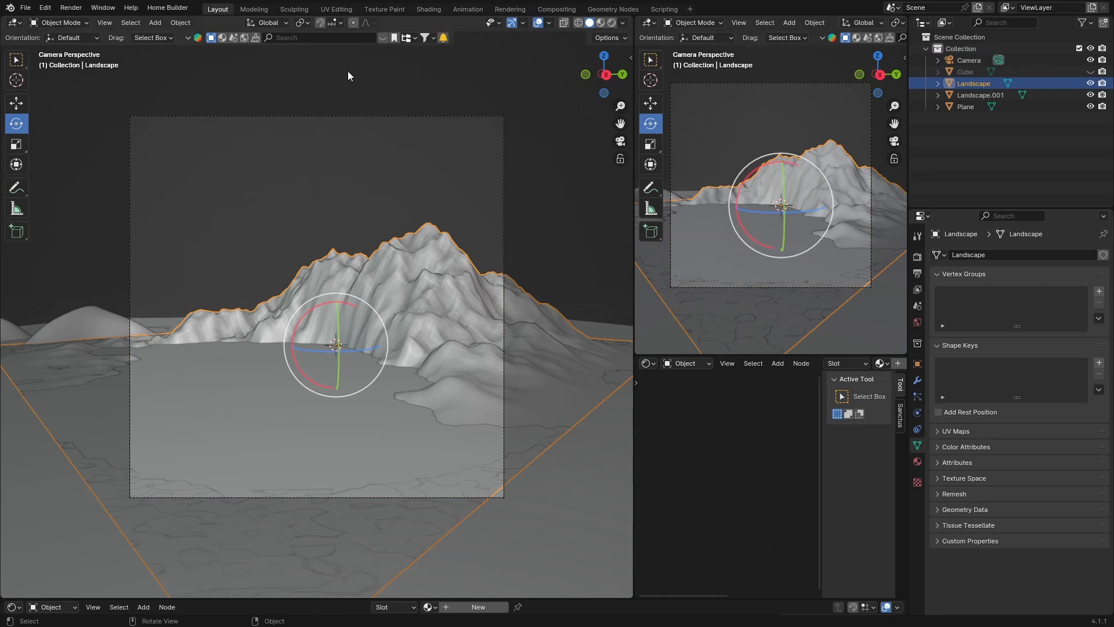
click(225, 37)
click(284, 38)
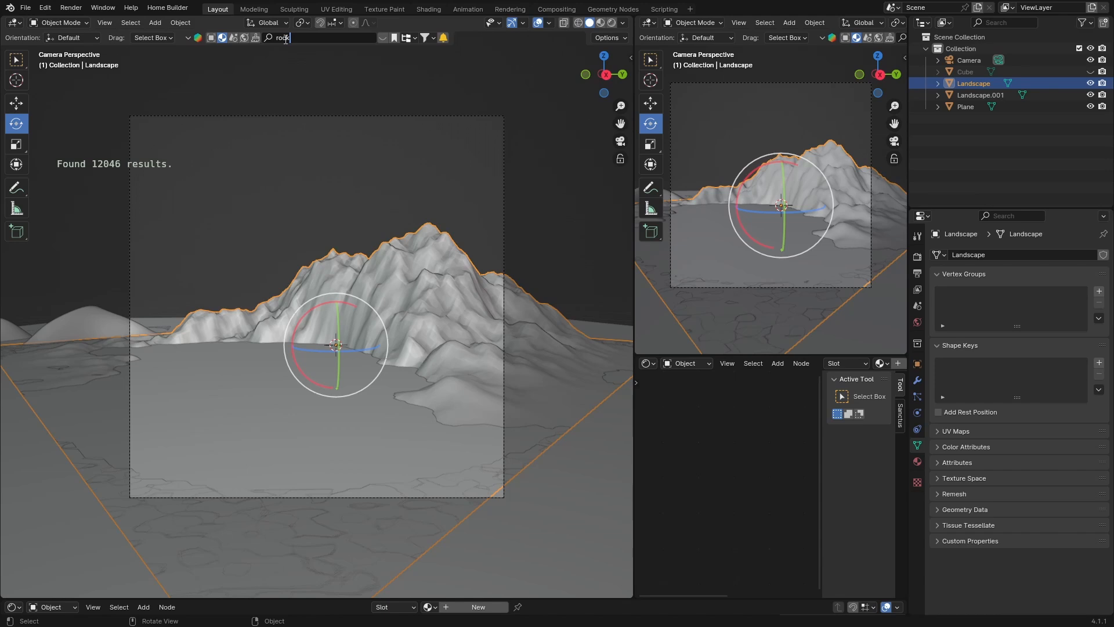
text(rock)
key(Return)
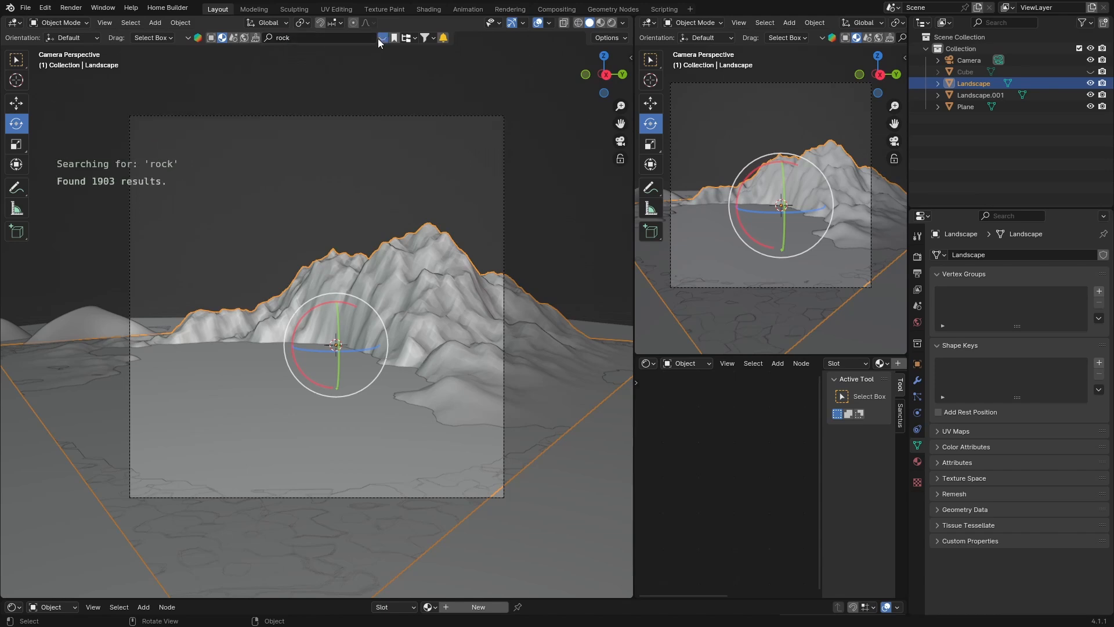
- Apply the yellow-grey Rock material from the results to the main mountain landscape and close the asset results
mouse_move(73, 117)
mouse_move(426, 120)
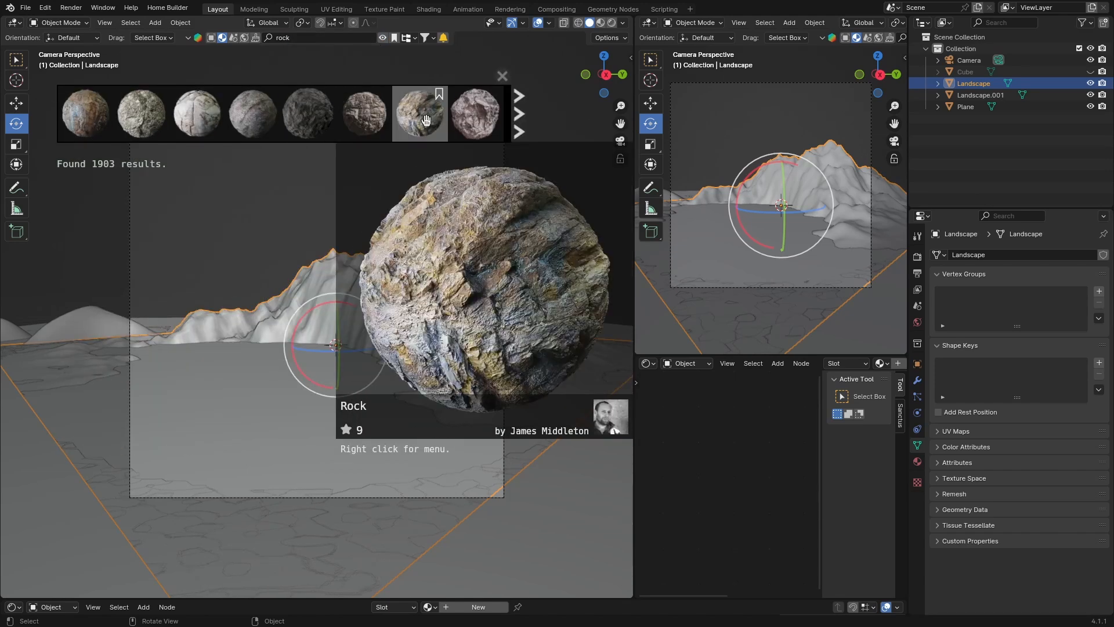
drag(425, 121, 374, 292)
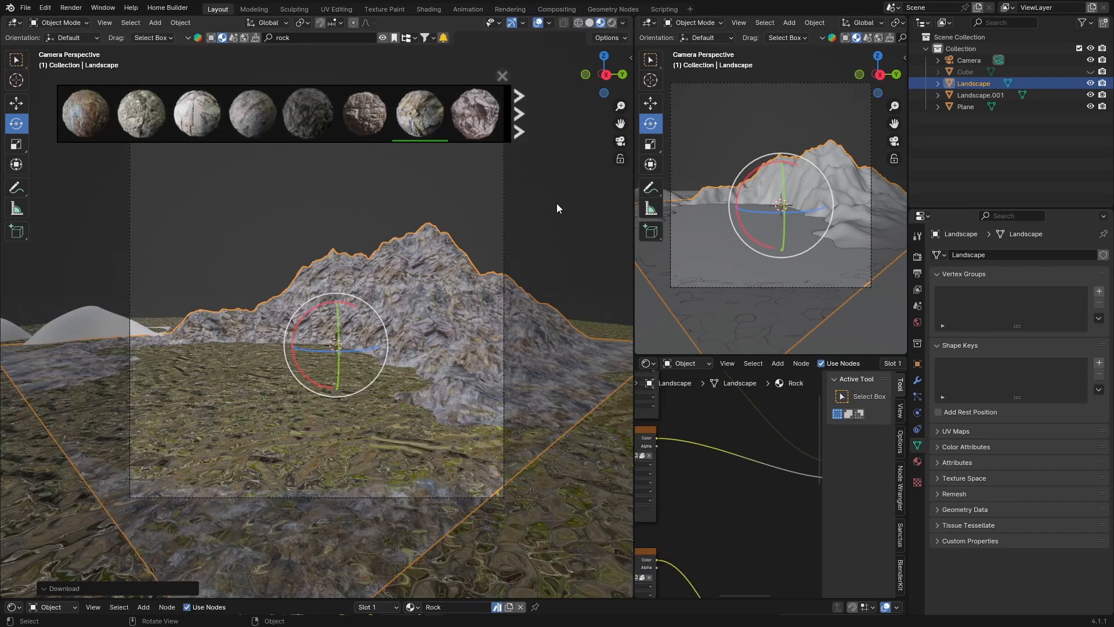
click(557, 204)
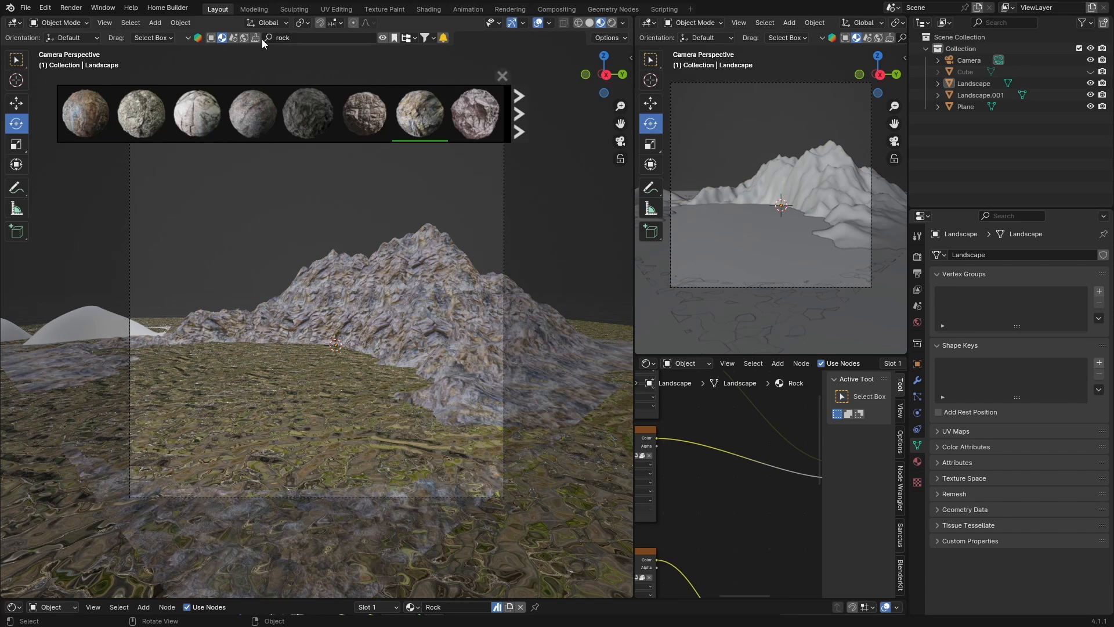
click(501, 76)
- Apply the same yellow-grey Rock material to the second landscape and show the scene in rendered shading
click(93, 317)
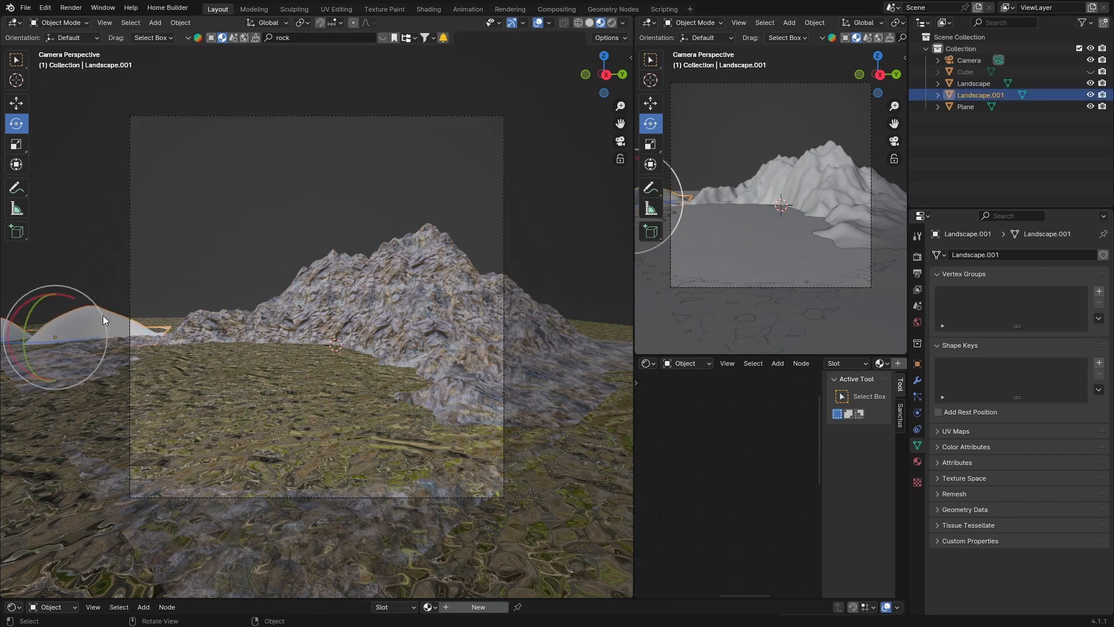
click(383, 38)
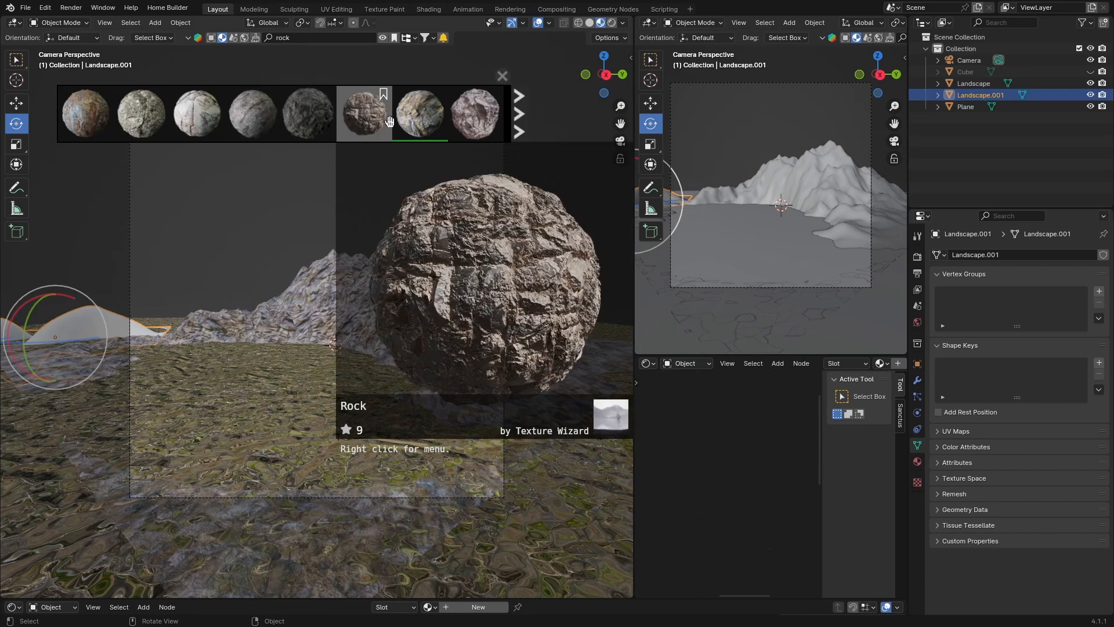
drag(420, 115, 87, 336)
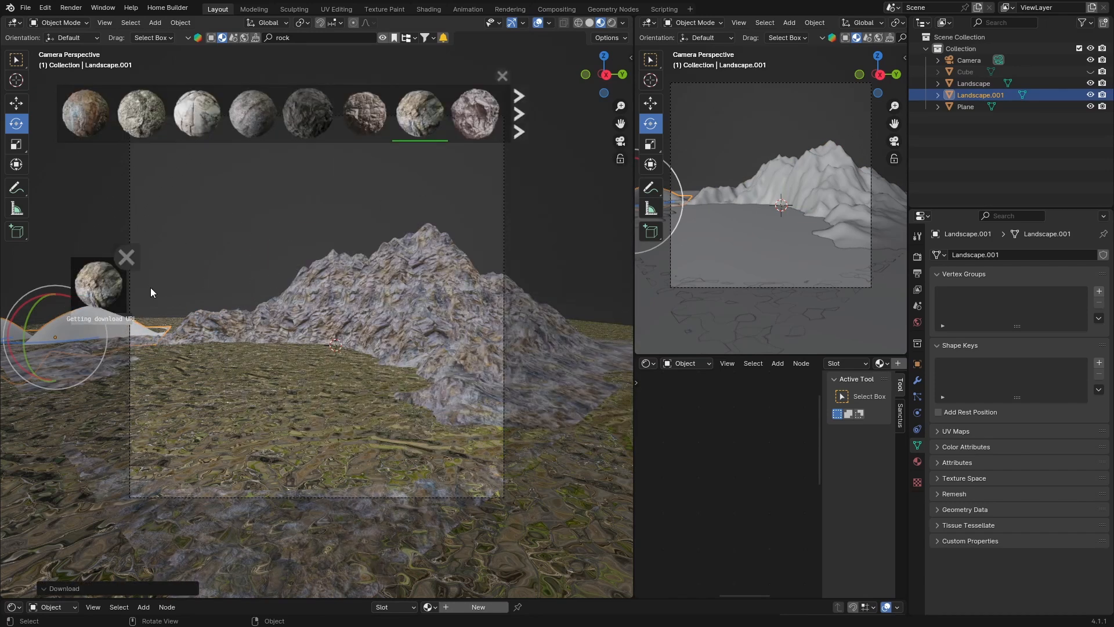
click(524, 210)
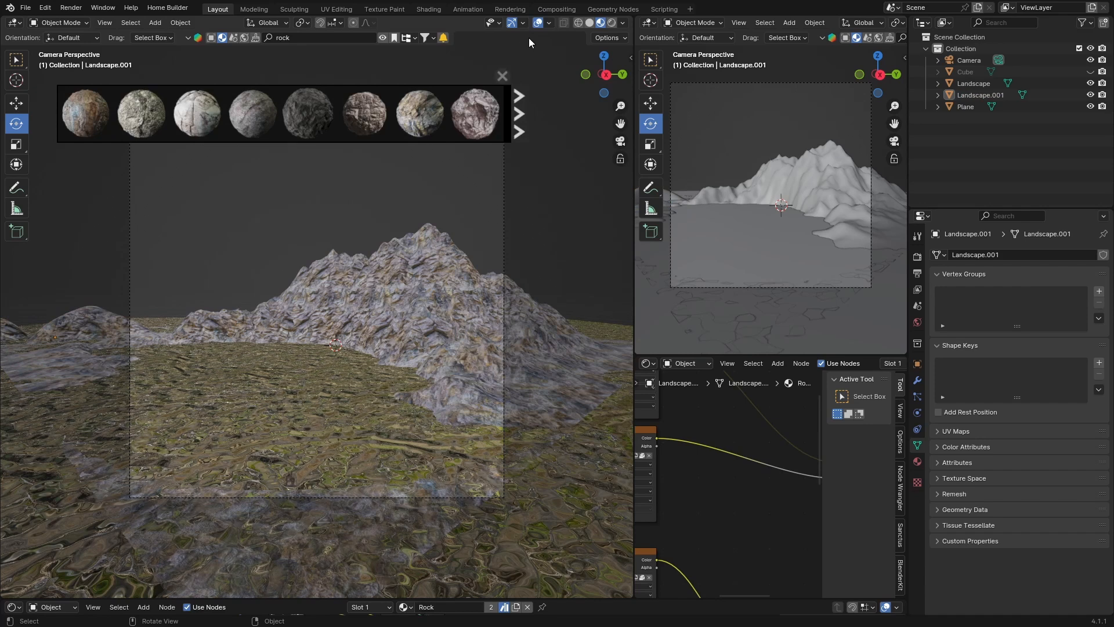
click(503, 76)
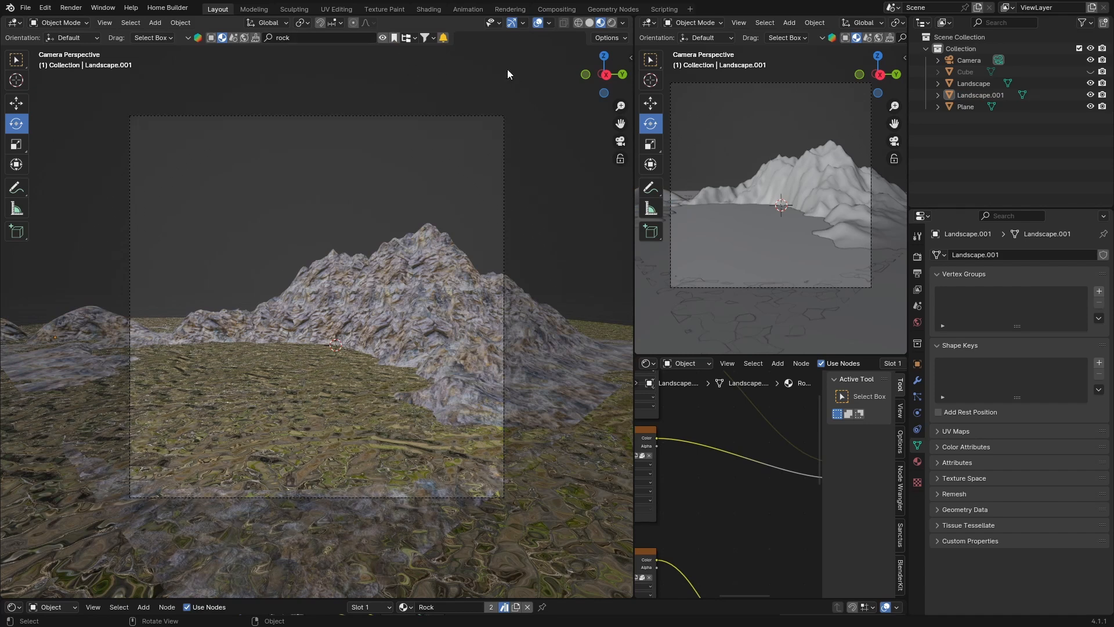
click(612, 22)
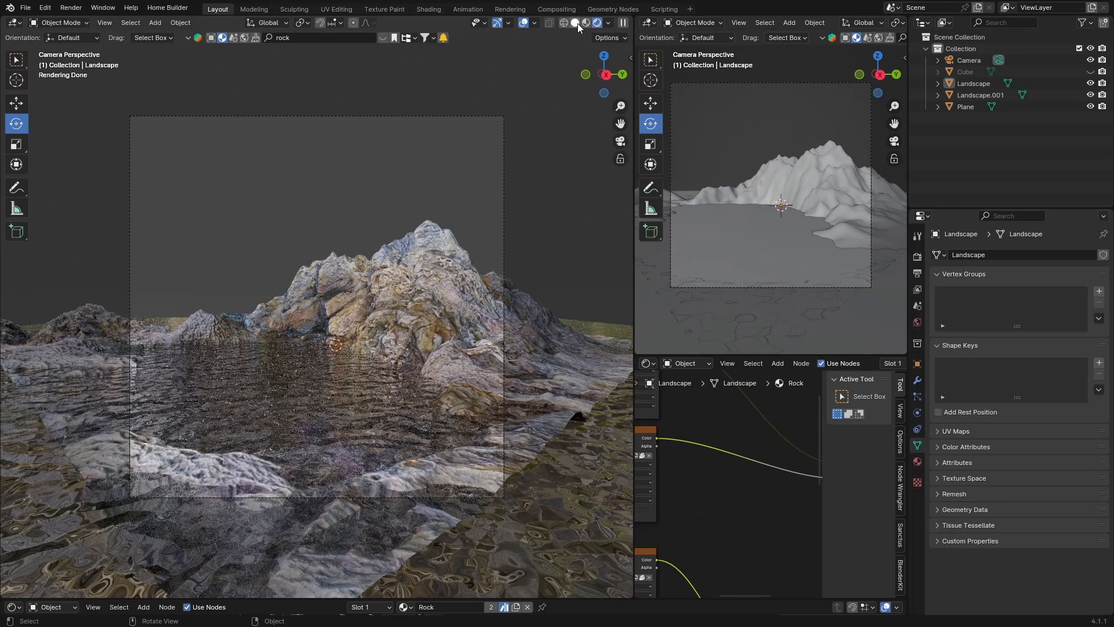
- Select the main mountain landscape, return to solid shading and enter Edit Mode
click(428, 275)
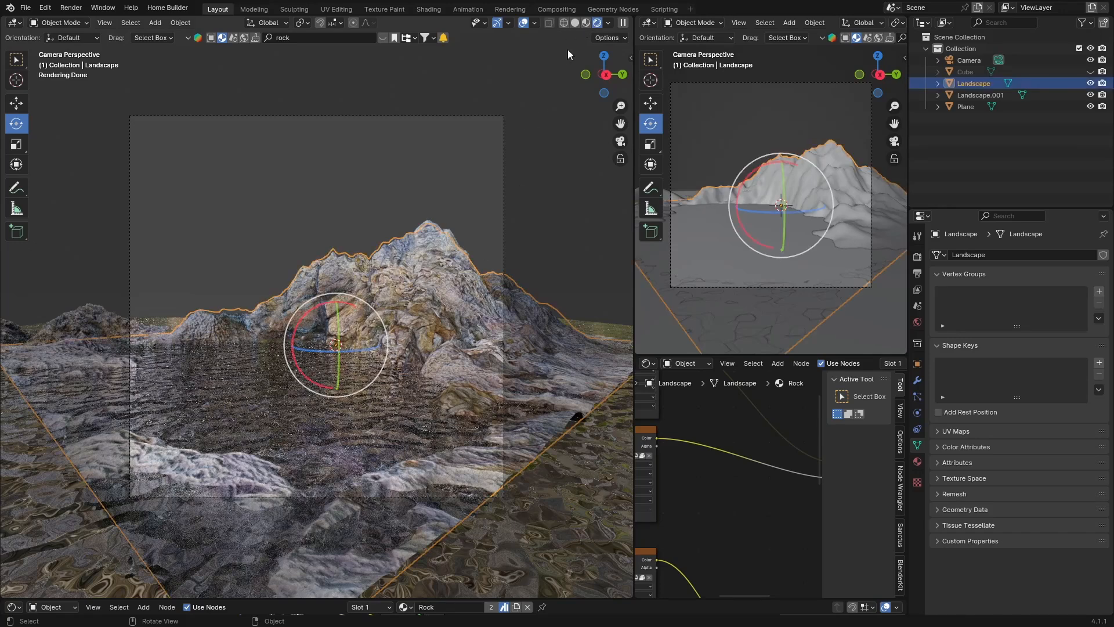
click(575, 23)
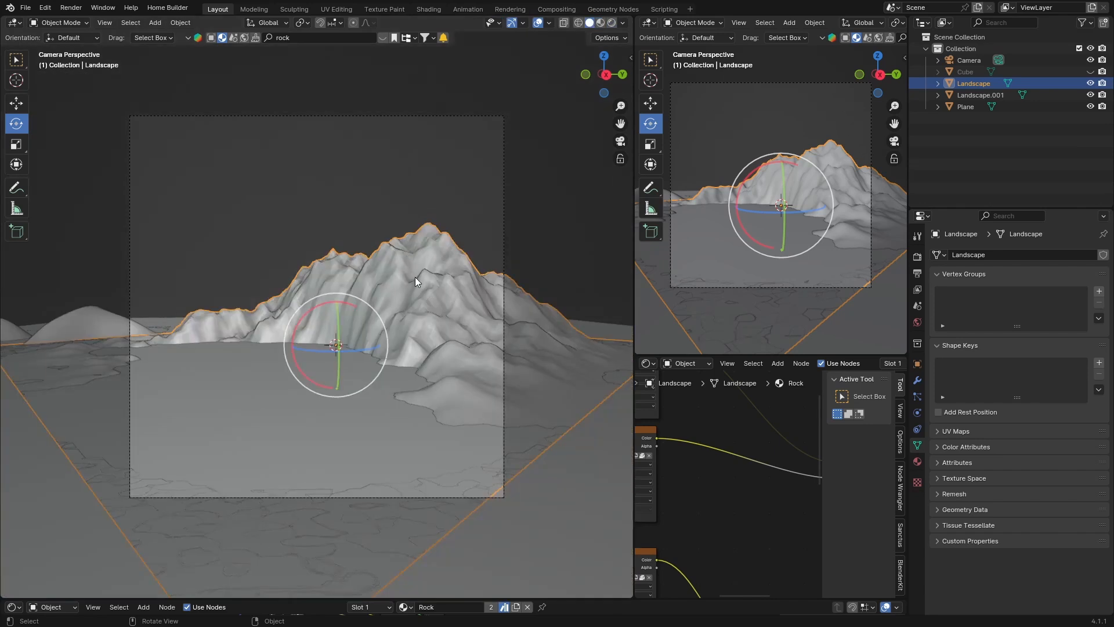
key(Tab)
- Try subdividing the mountain mesh with one cut and undo the subdivision
right_click(410, 273)
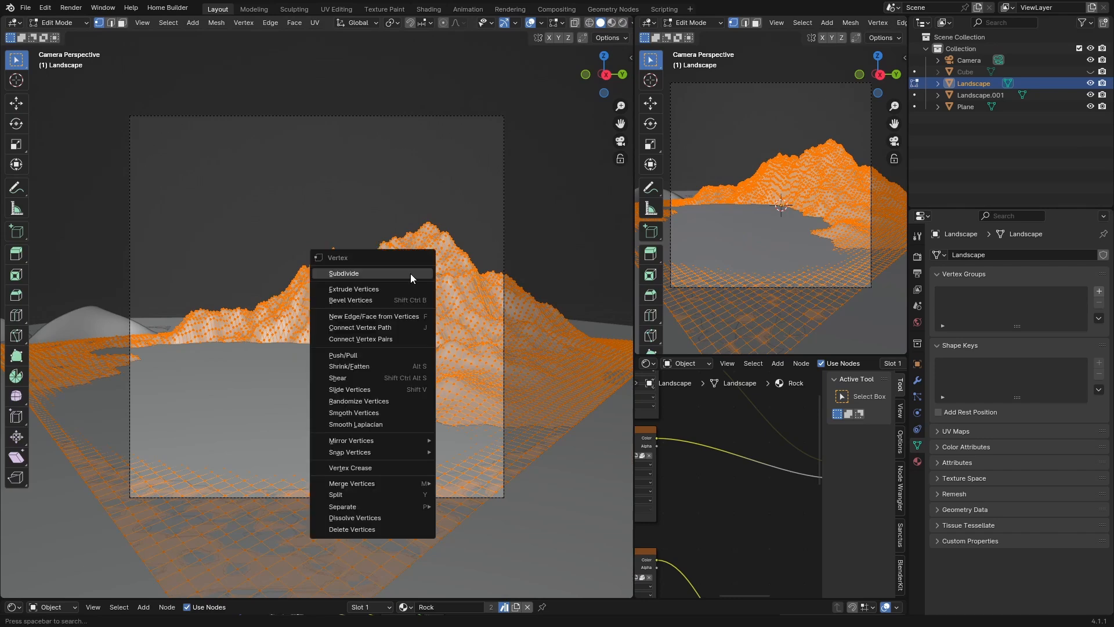
click(410, 273)
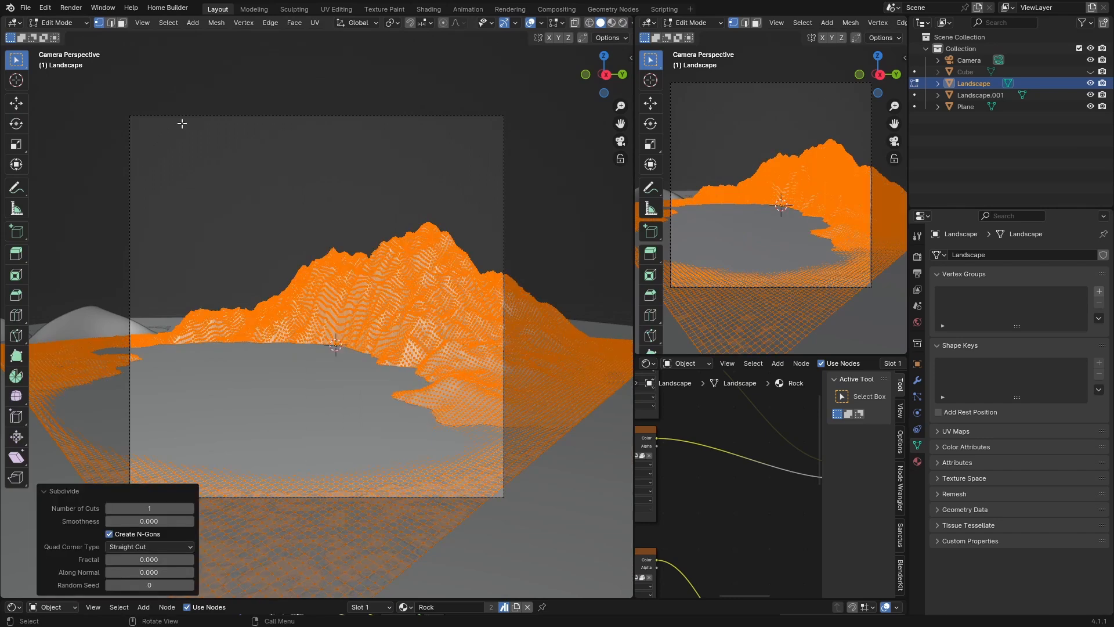
click(51, 10)
click(52, 21)
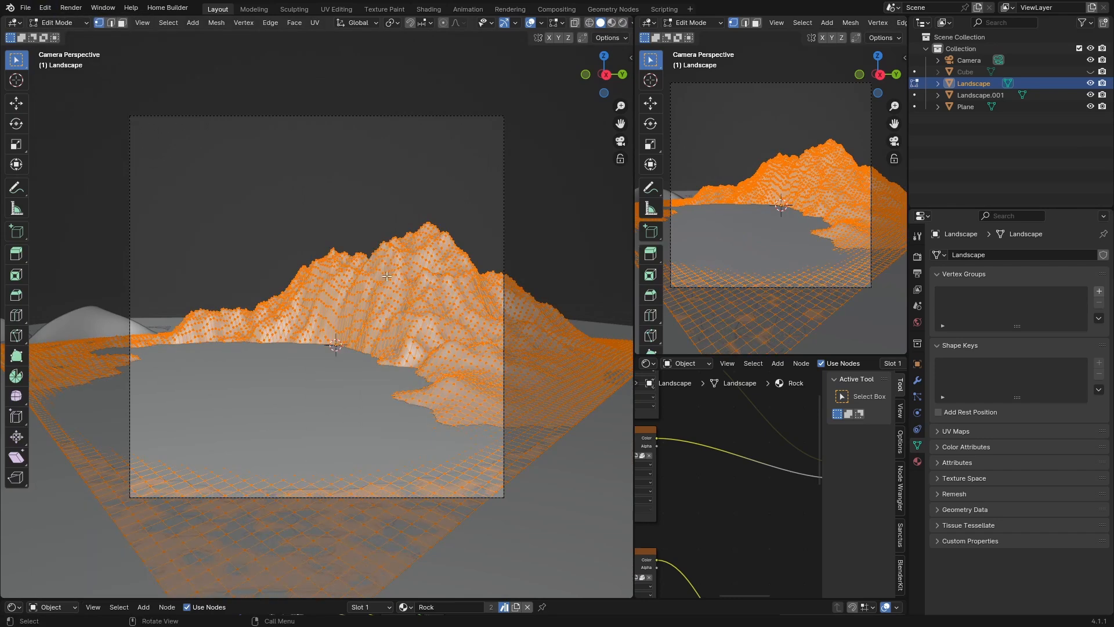
- Unwrap the UVs of the entire mountain mesh and return to Object Mode
key(u)
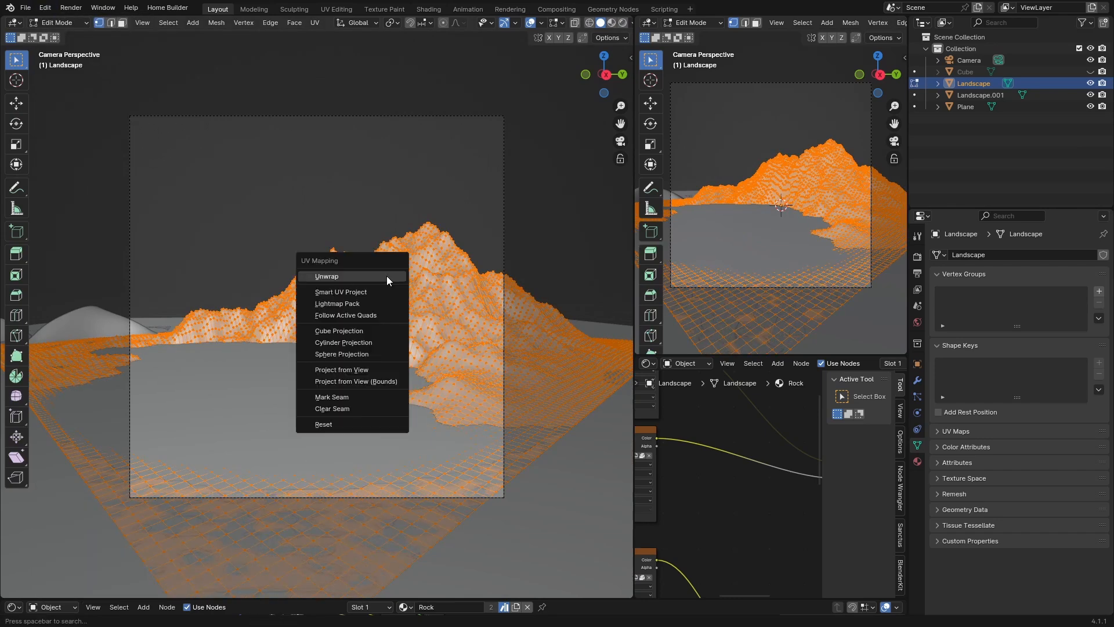
click(355, 276)
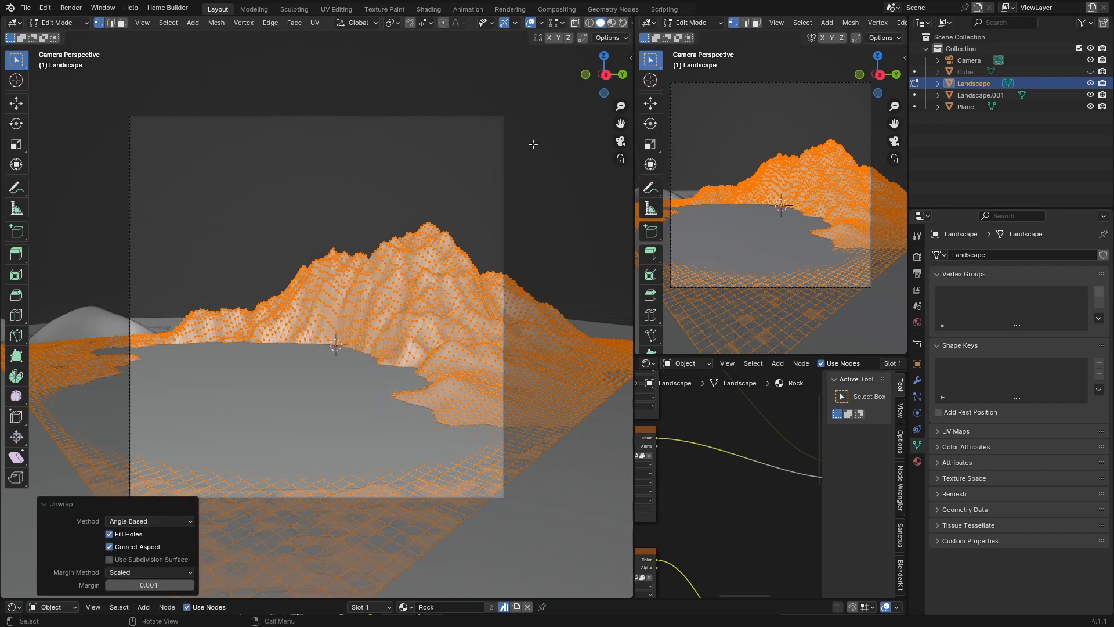
key(Tab)
- Examine the rock texture on the mountain in rendered shading from several angles, and return to the camera view
click(611, 23)
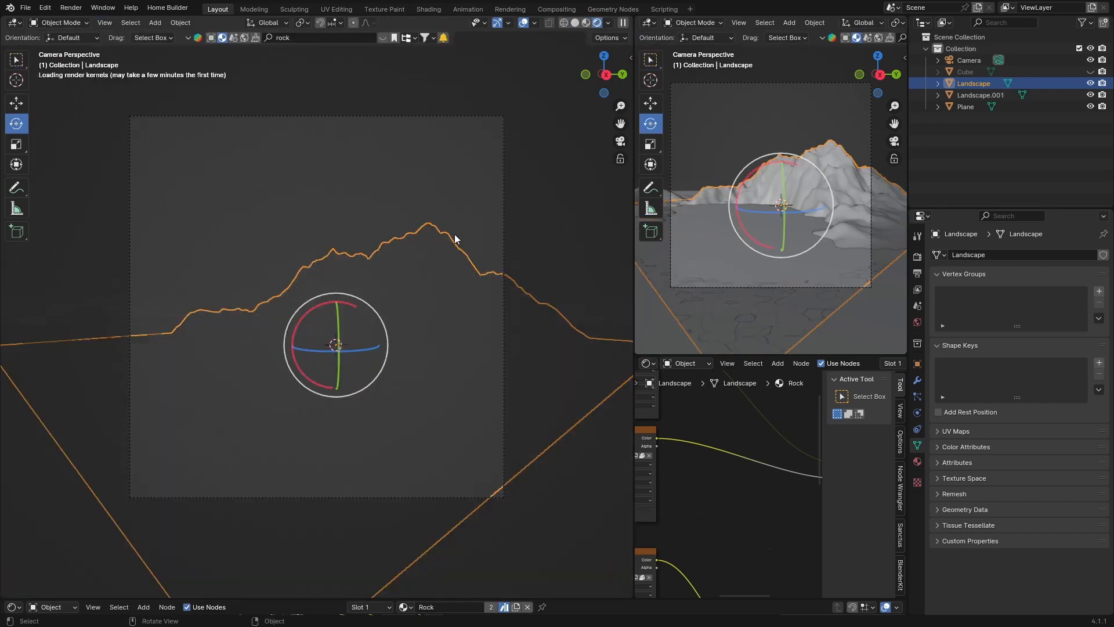
click(550, 198)
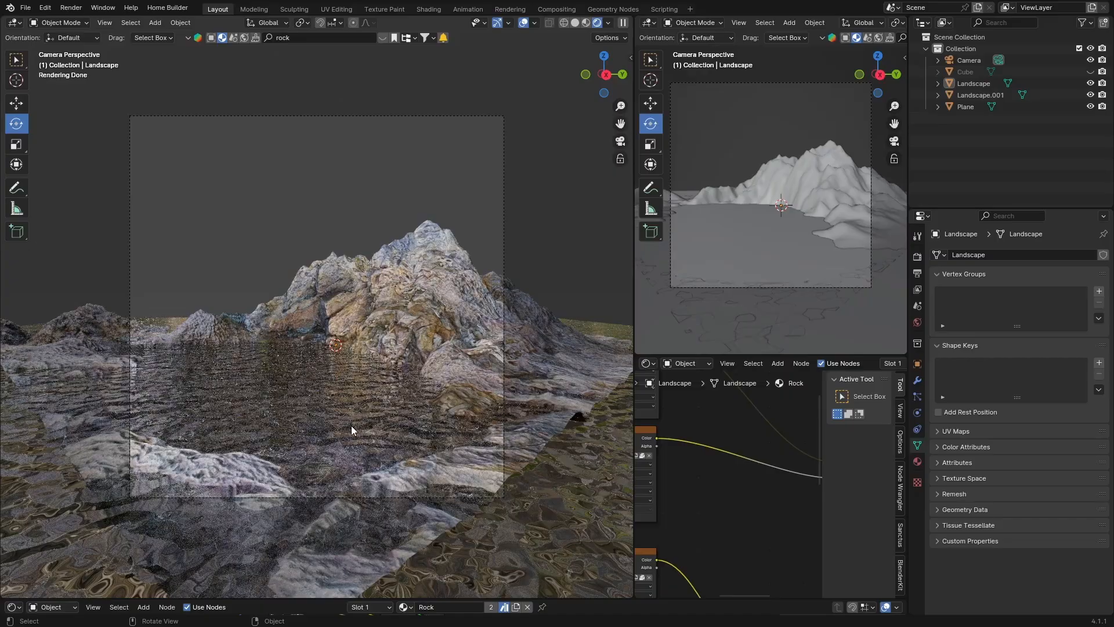
middle_drag(350, 426, 381, 328)
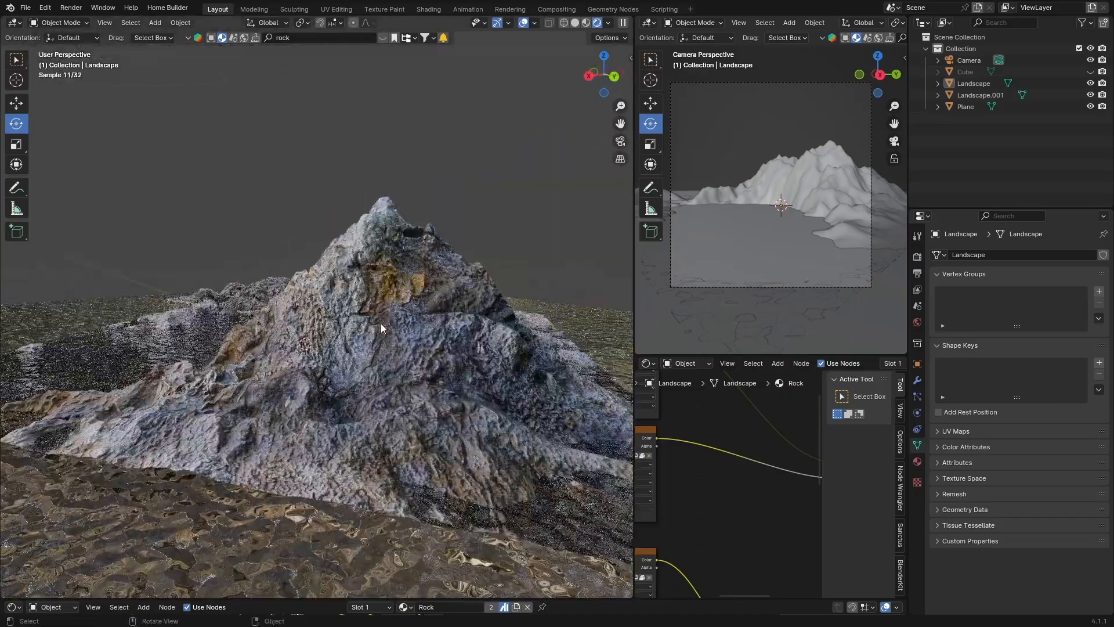
scroll(382, 328, up, 2)
scroll(381, 327, down, 5)
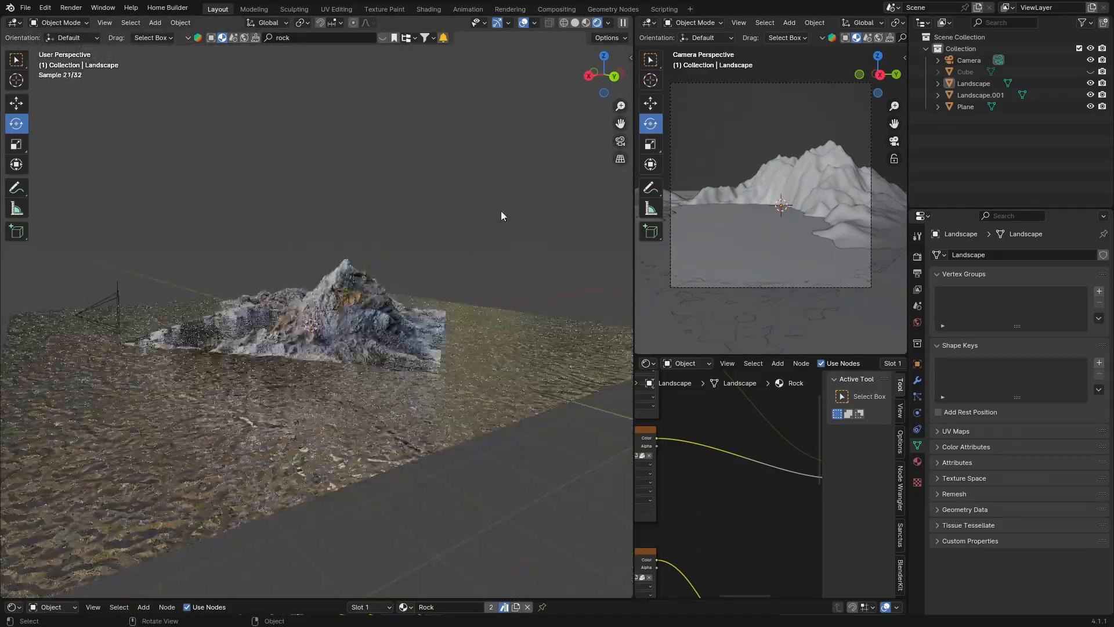
click(620, 141)
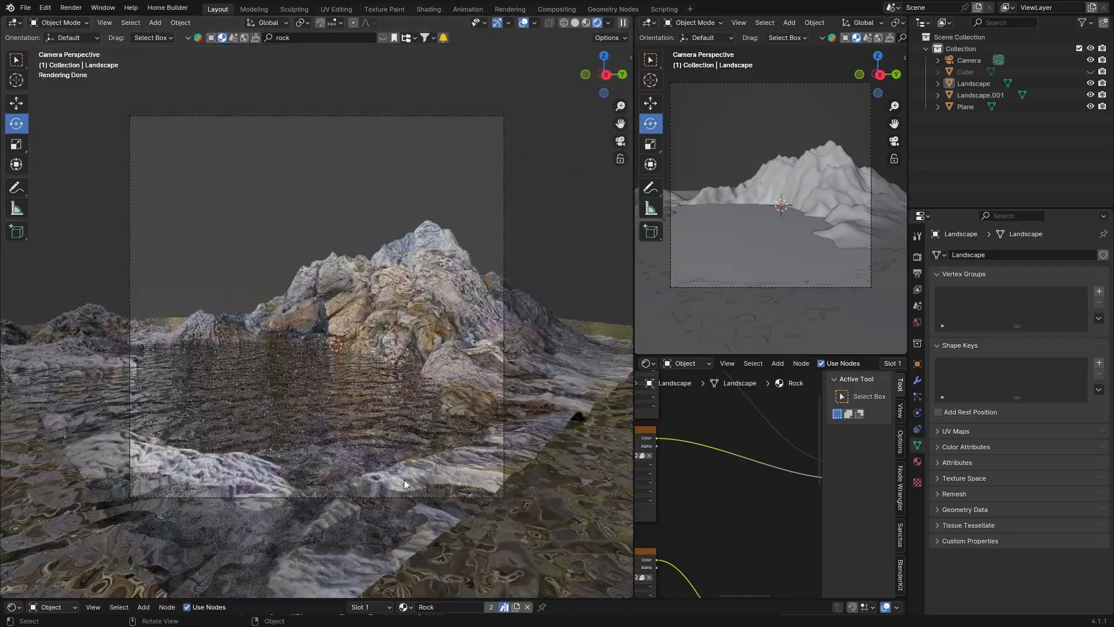
- Raise the water plane slightly so it covers the foreground terrain in front of the mountain
click(404, 479)
key(g)
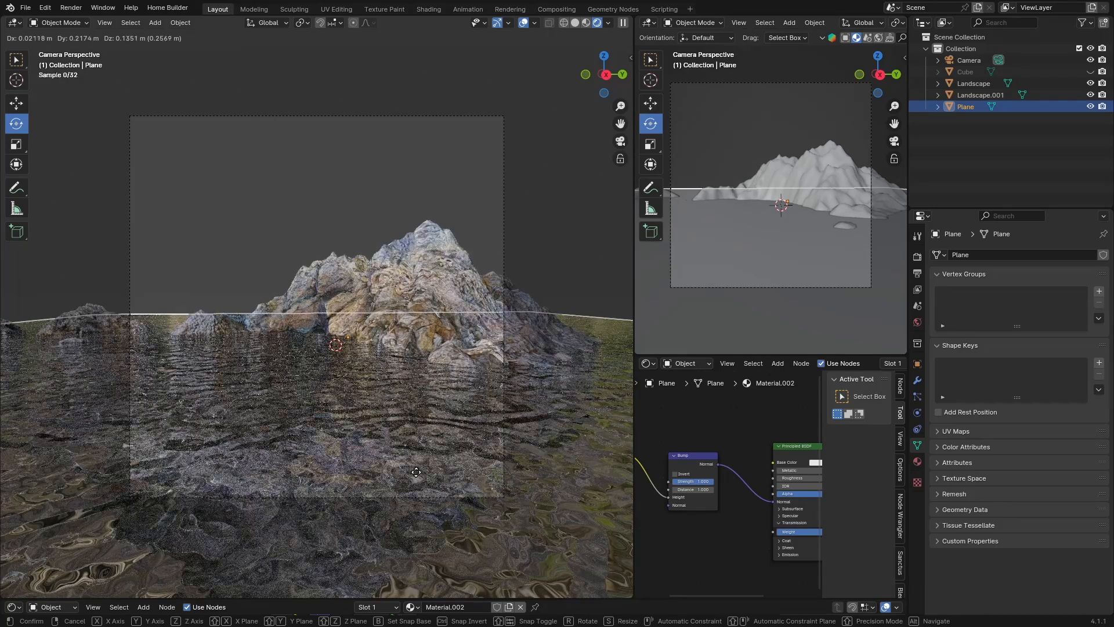
click(512, 301)
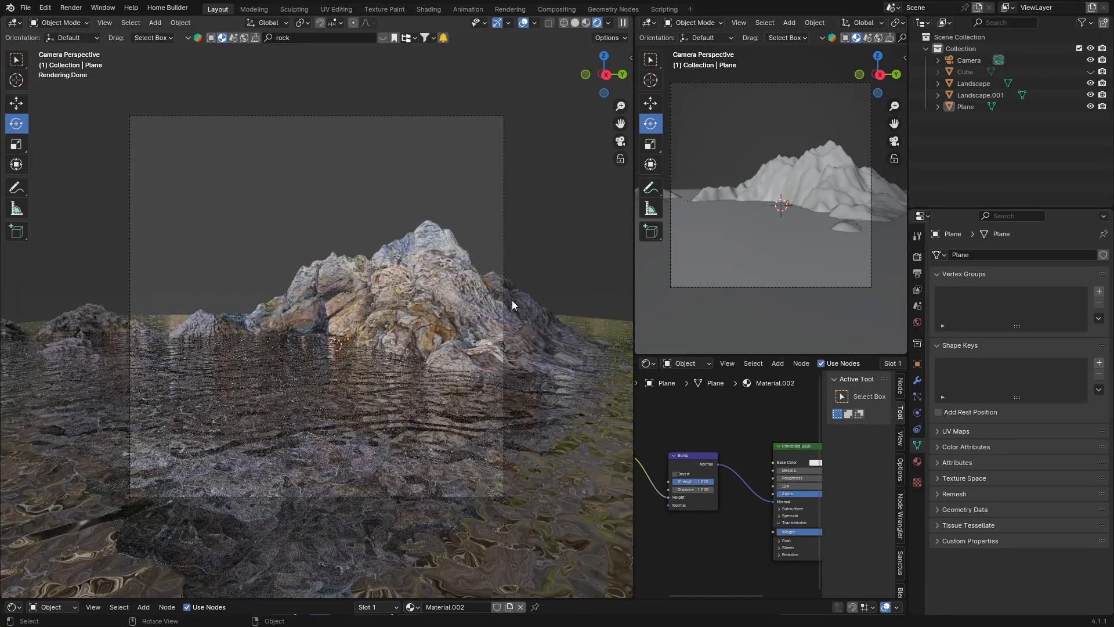
- Switch to the Shading workspace with solid viewport shading and show the World shader nodes
click(577, 22)
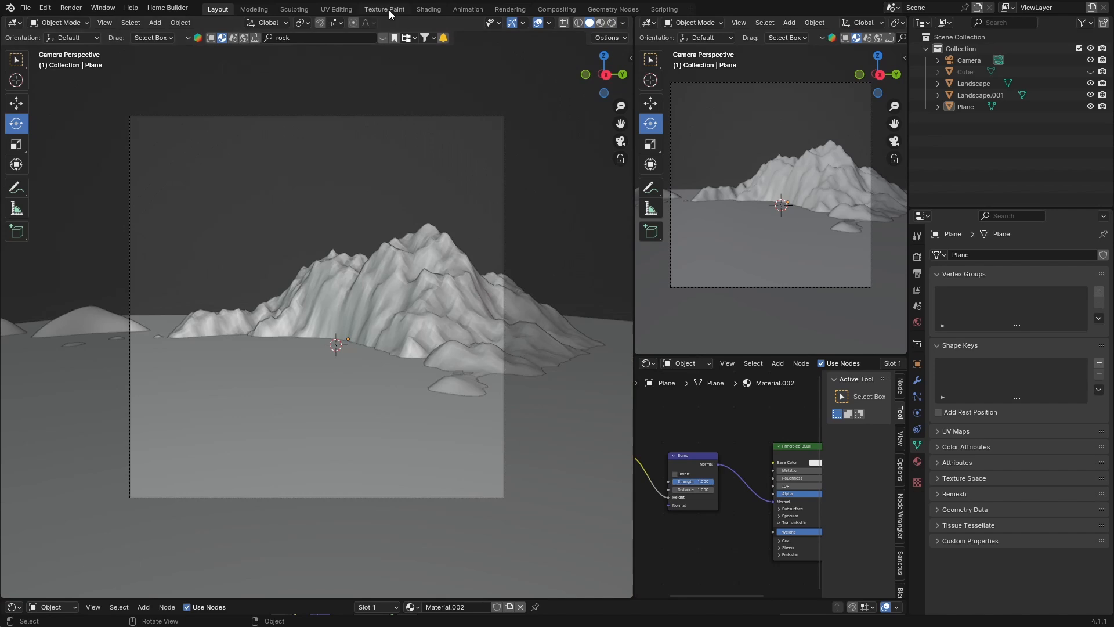
click(428, 10)
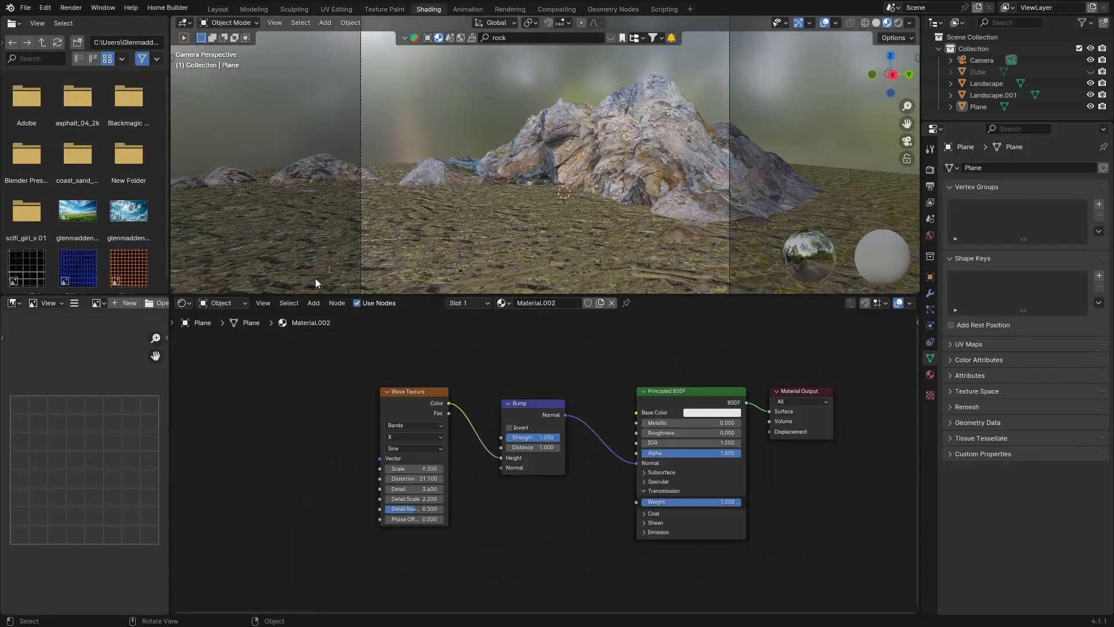
click(877, 23)
click(223, 303)
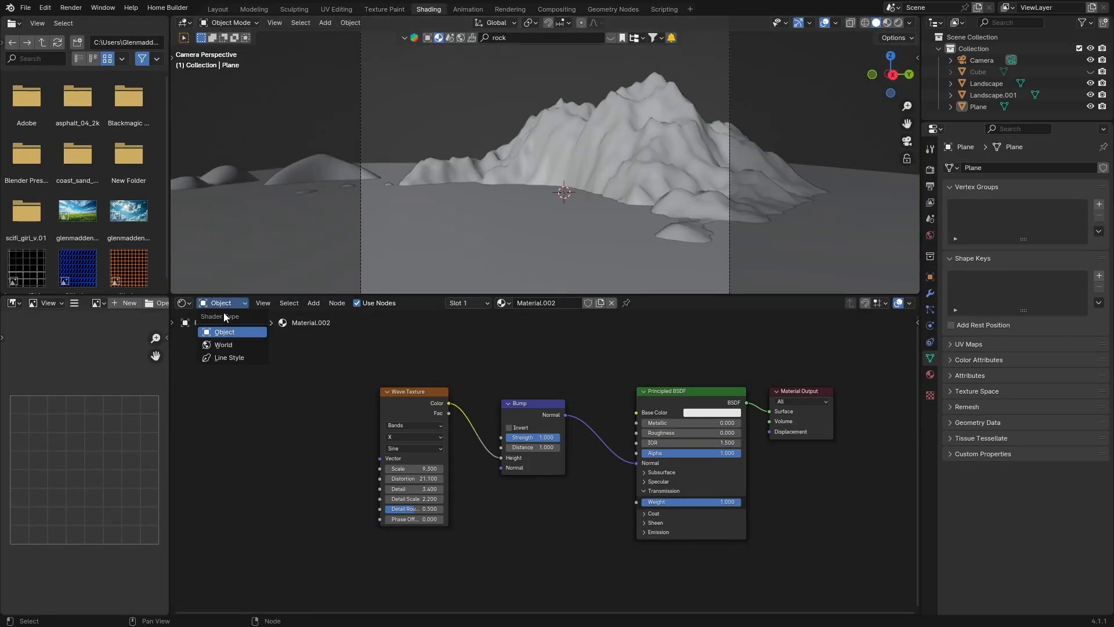
click(225, 343)
- Add a Sky Texture node to the world shader and connect its Color output to the Background node's Color
middle_drag(492, 435, 416, 429)
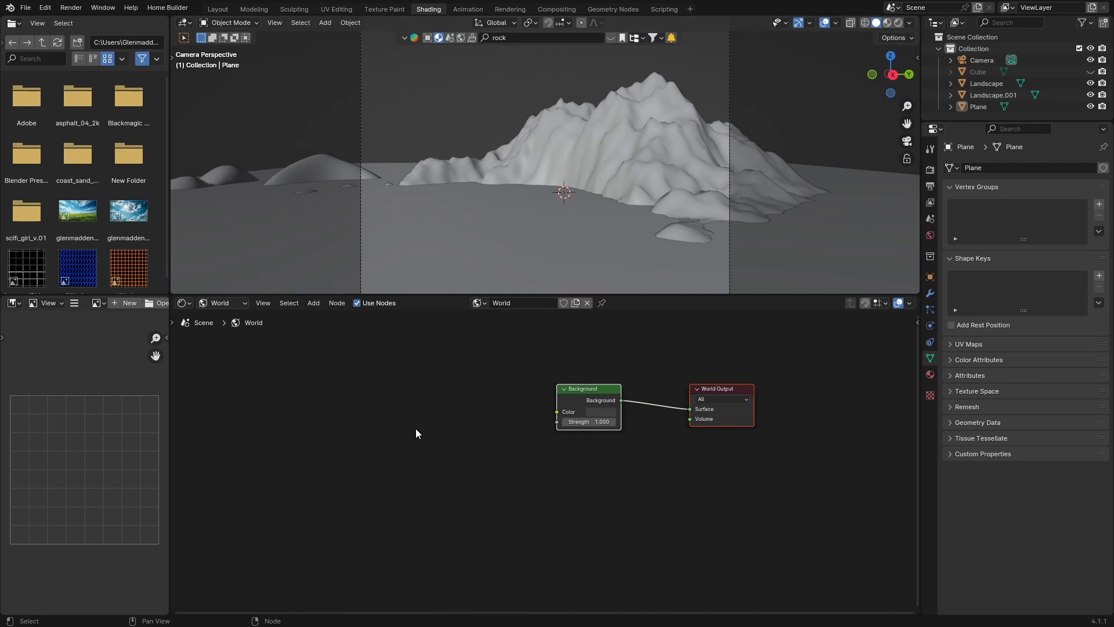
key(shift+a)
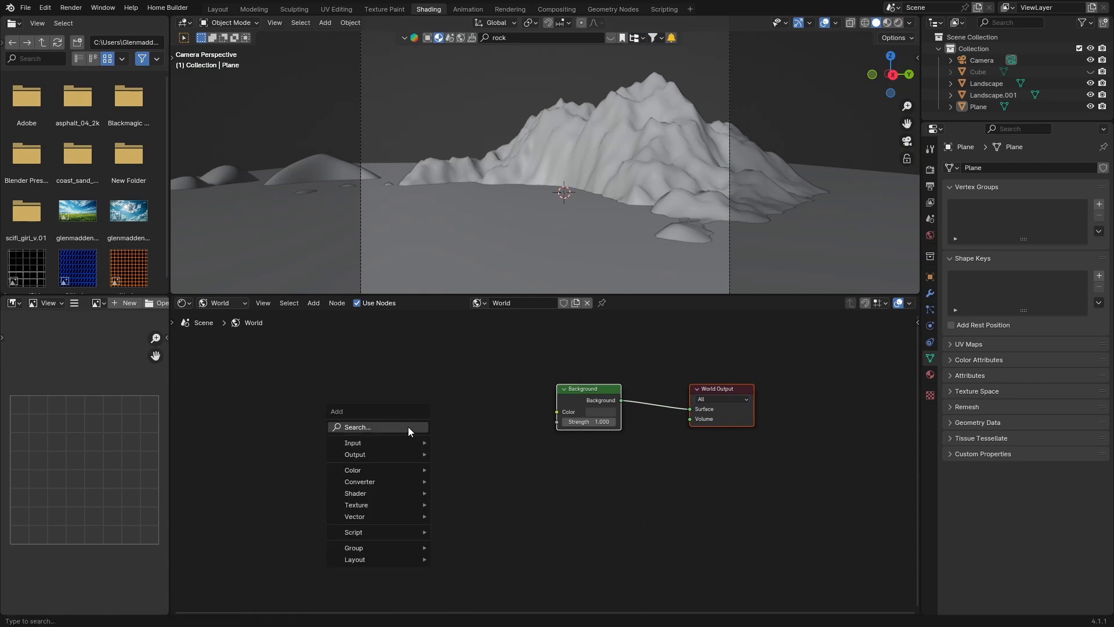
text(sky)
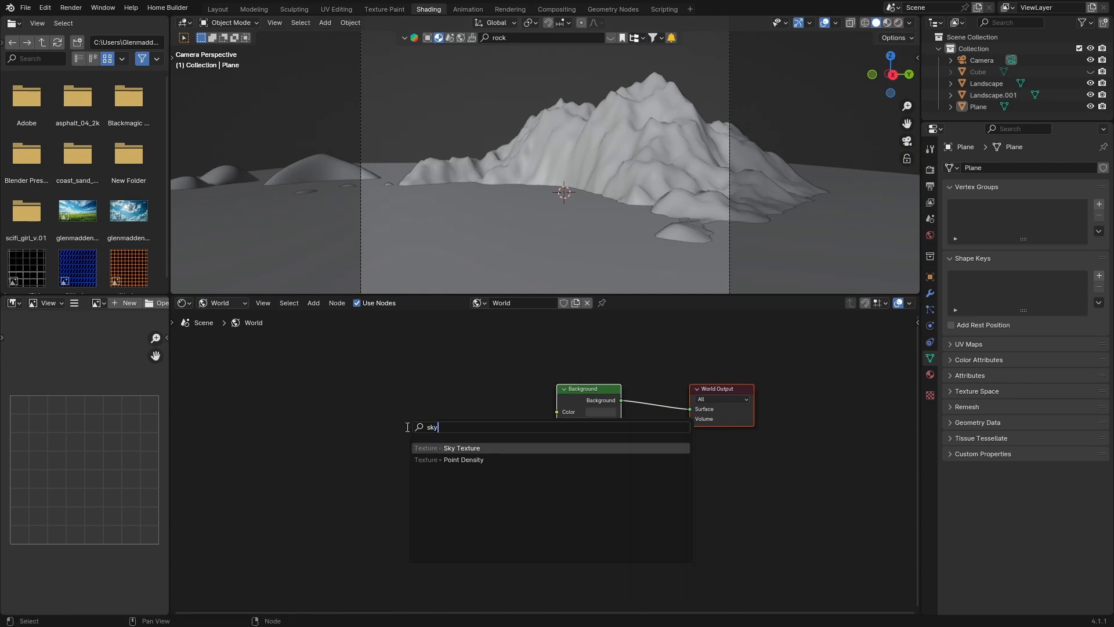
key(Return)
click(409, 377)
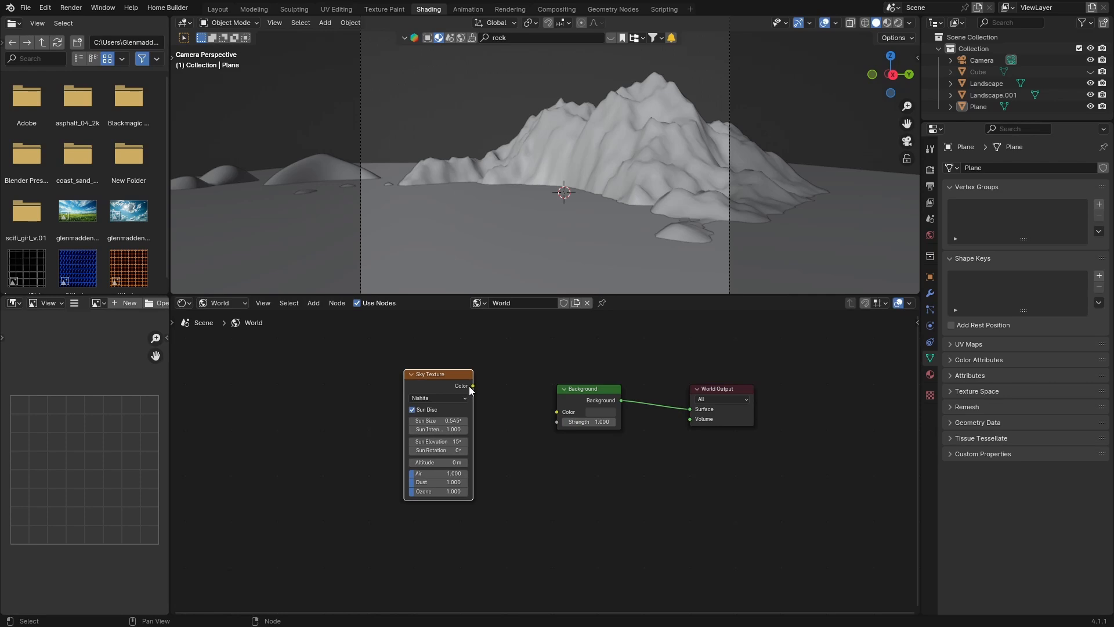
drag(473, 386, 556, 412)
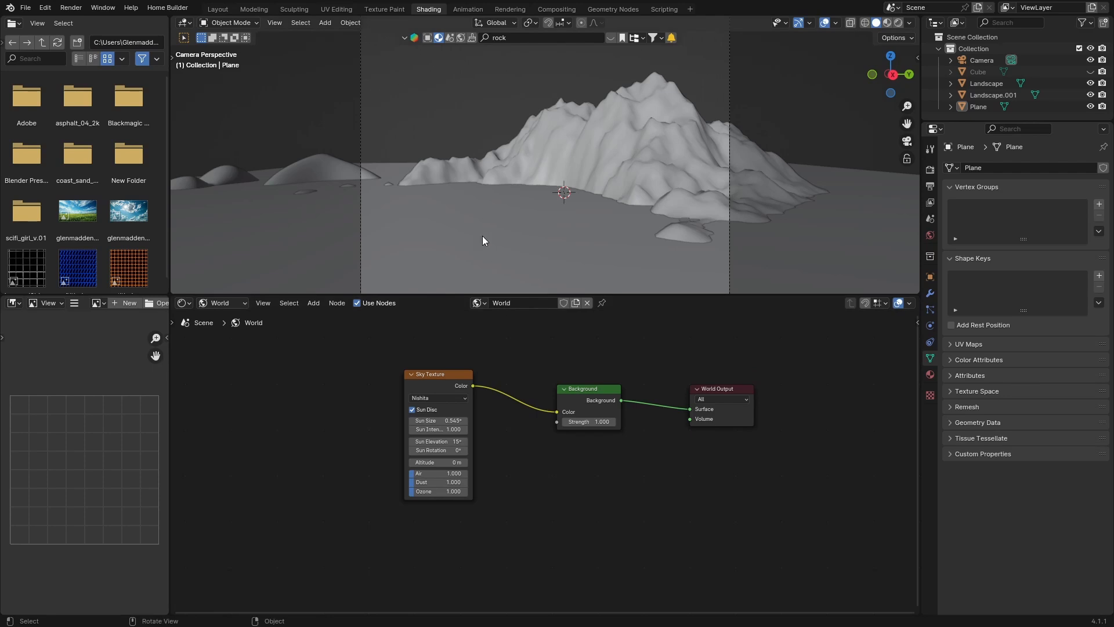
scroll(482, 235, down, 3)
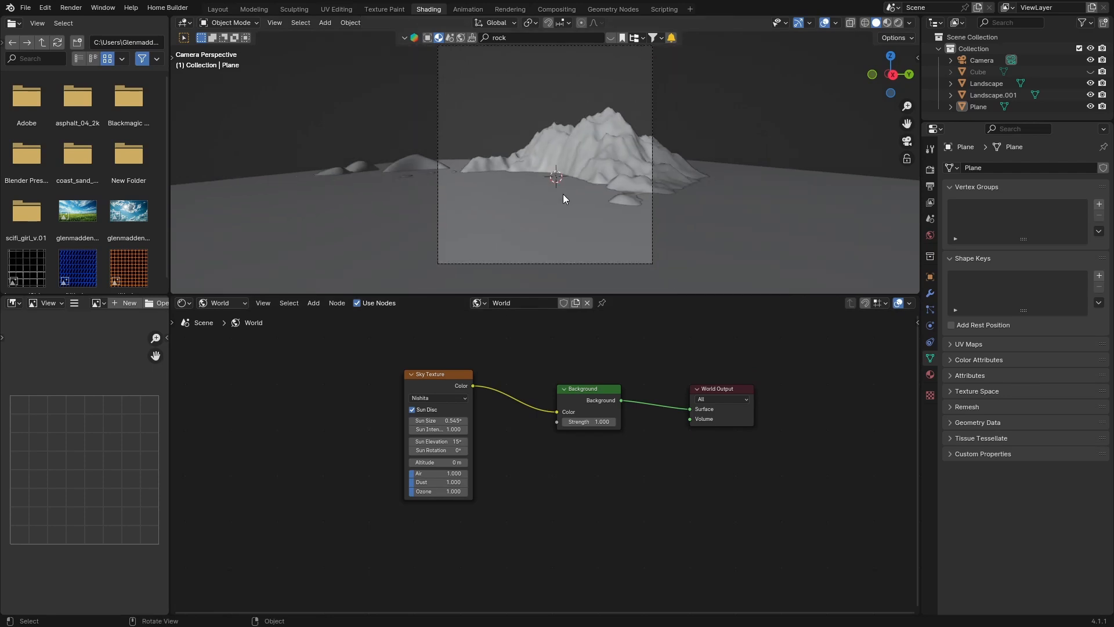
- Enlarge the 3D viewport above the node editor and switch it to rendered shading, framed on the camera view
scroll(451, 169, down, 2)
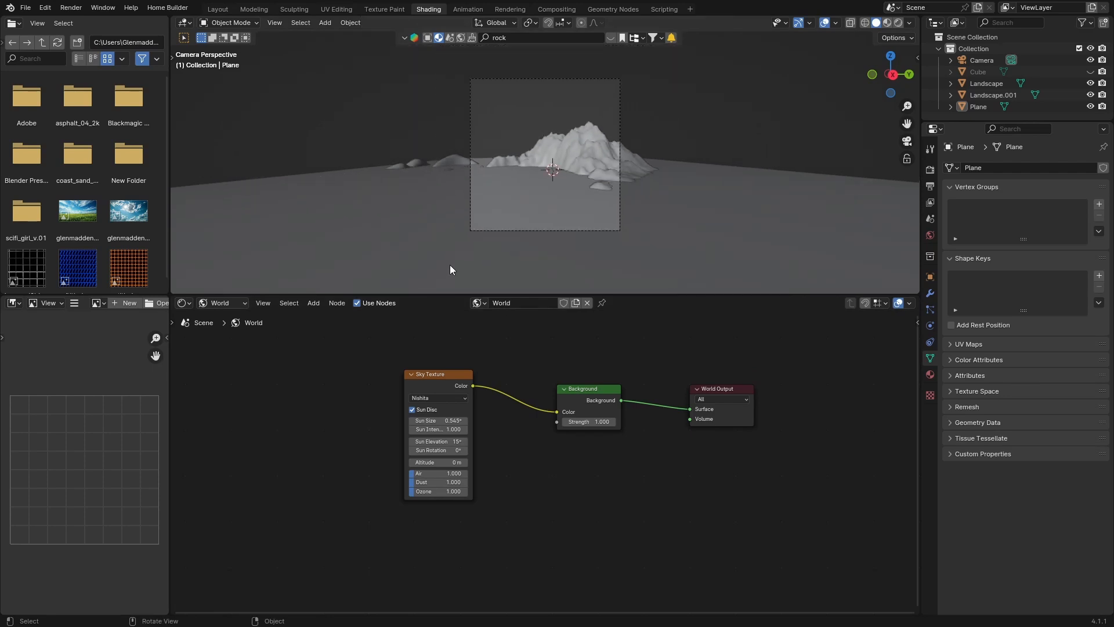
drag(448, 295, 436, 392)
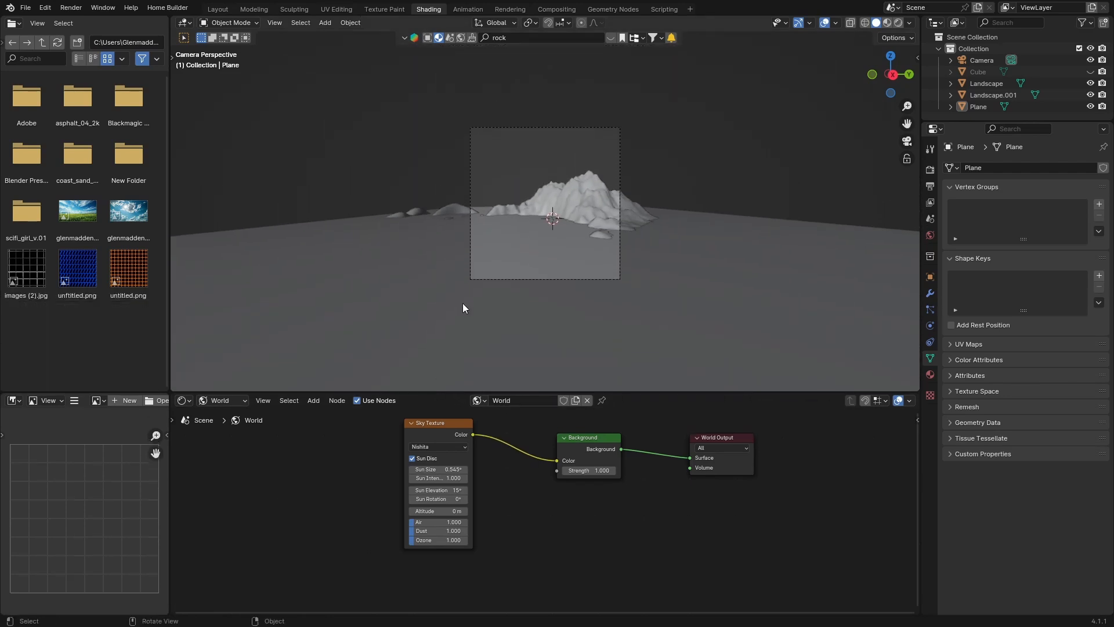
scroll(465, 267, up, 3)
scroll(465, 265, up, 1)
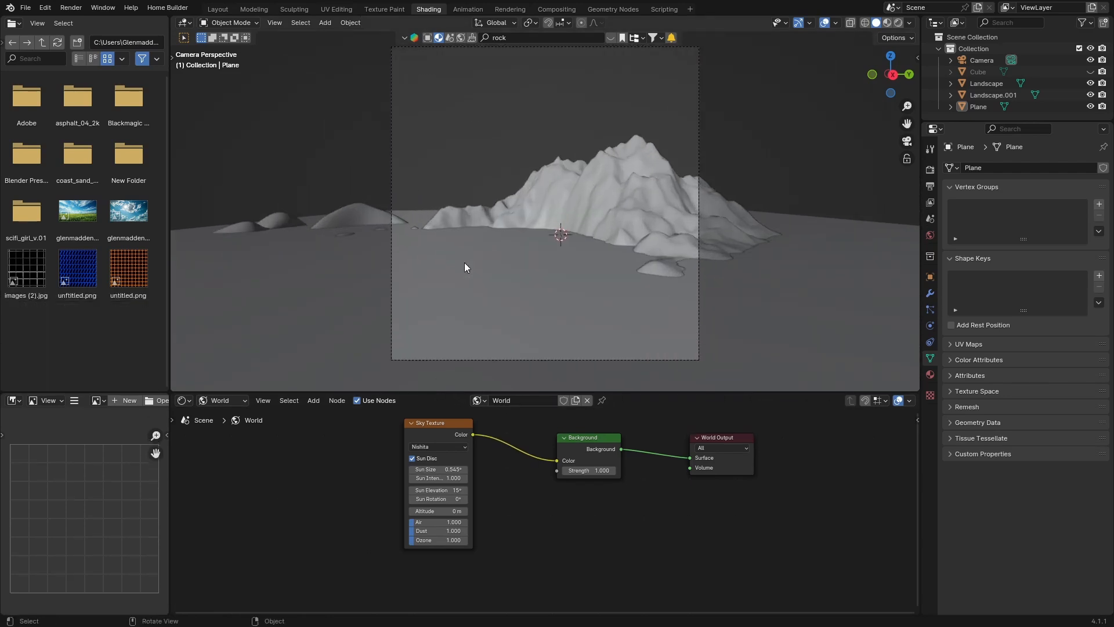
click(899, 22)
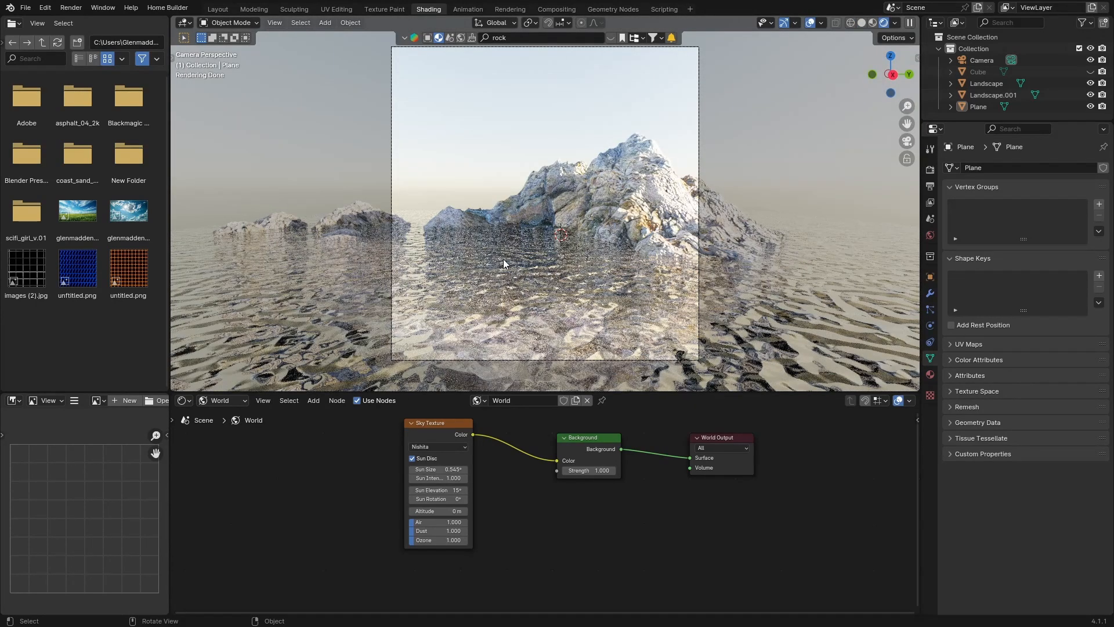
- Set the world Background node's Strength to 0.050
drag(588, 471, 531, 471)
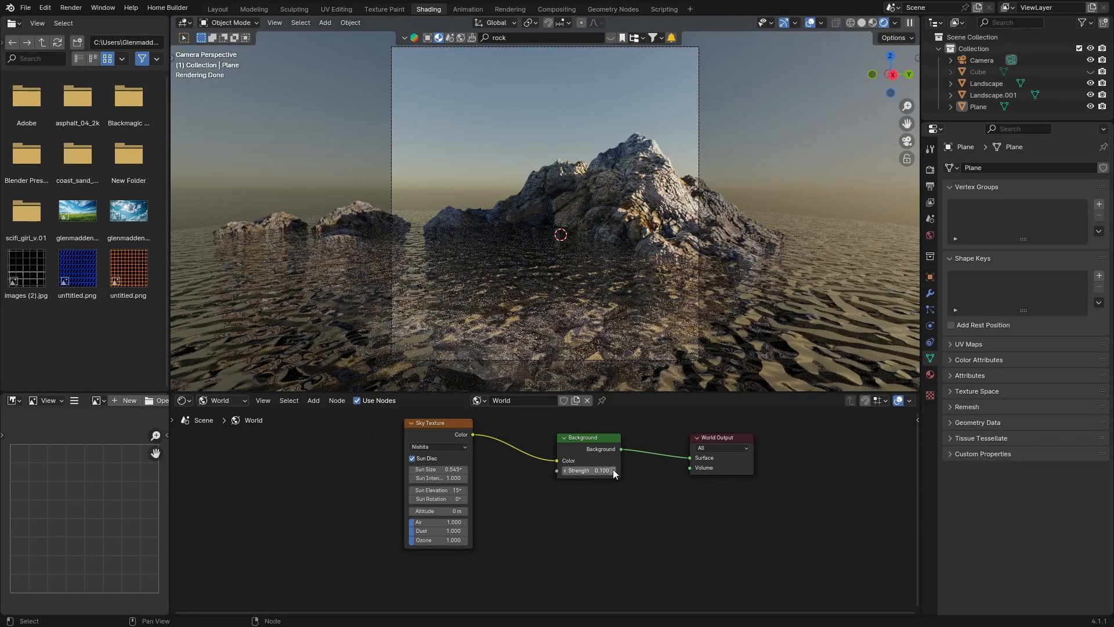
click(589, 469)
key(Return)
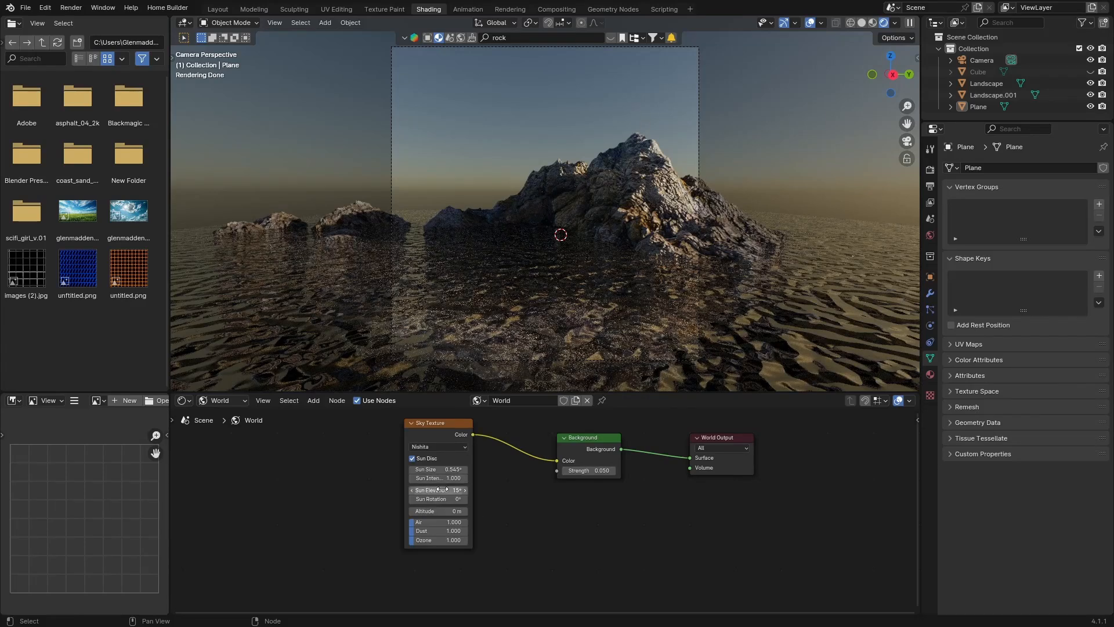
- Set the Sky Texture's Sun Elevation to 4.5° and unhide the fog Cube
drag(436, 490, 387, 489)
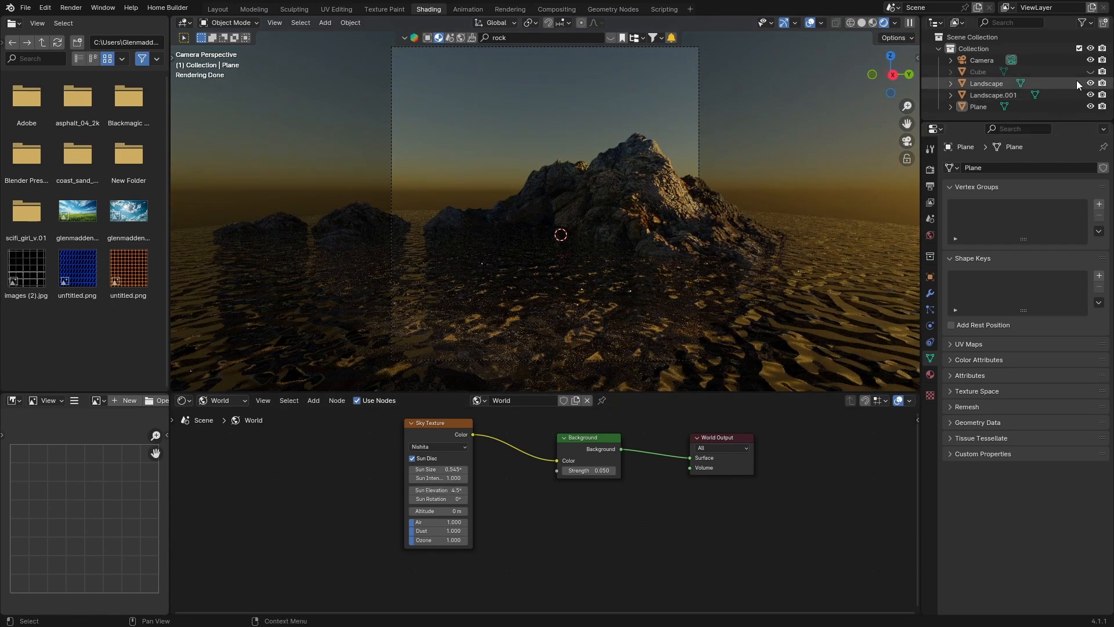
click(1091, 72)
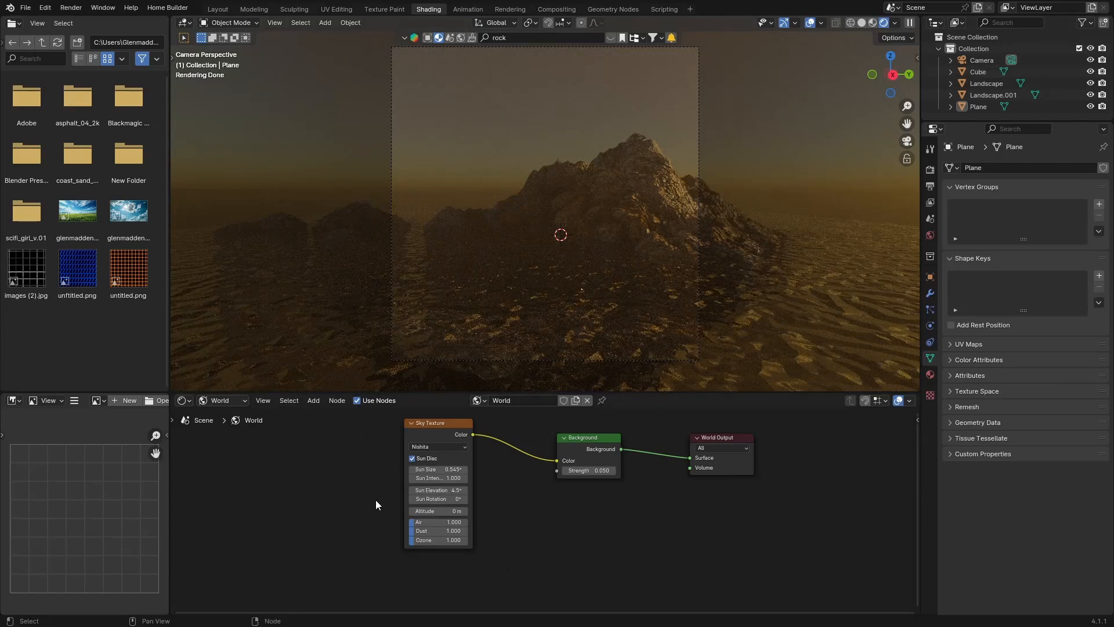
- Set the Sky Texture's Sun Rotation to 39.2°, Sun Intensity to 0.700 and Ozone to 0.692
drag(435, 500, 458, 500)
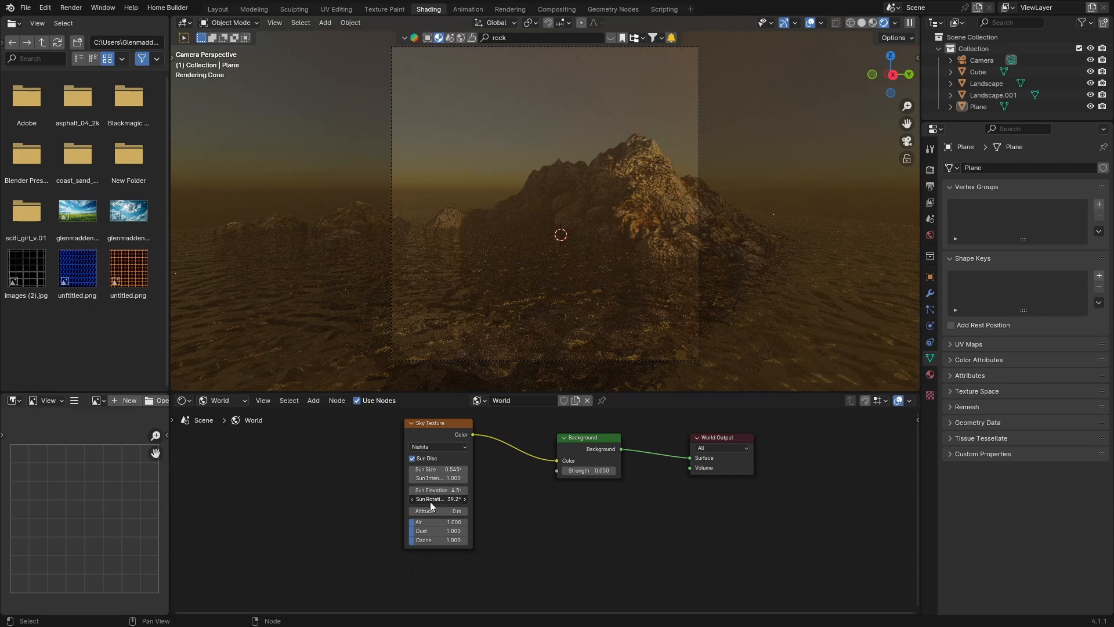
mouse_move(431, 479)
mouse_down()
mouse_move(377, 478)
mouse_move(416, 478)
mouse_up()
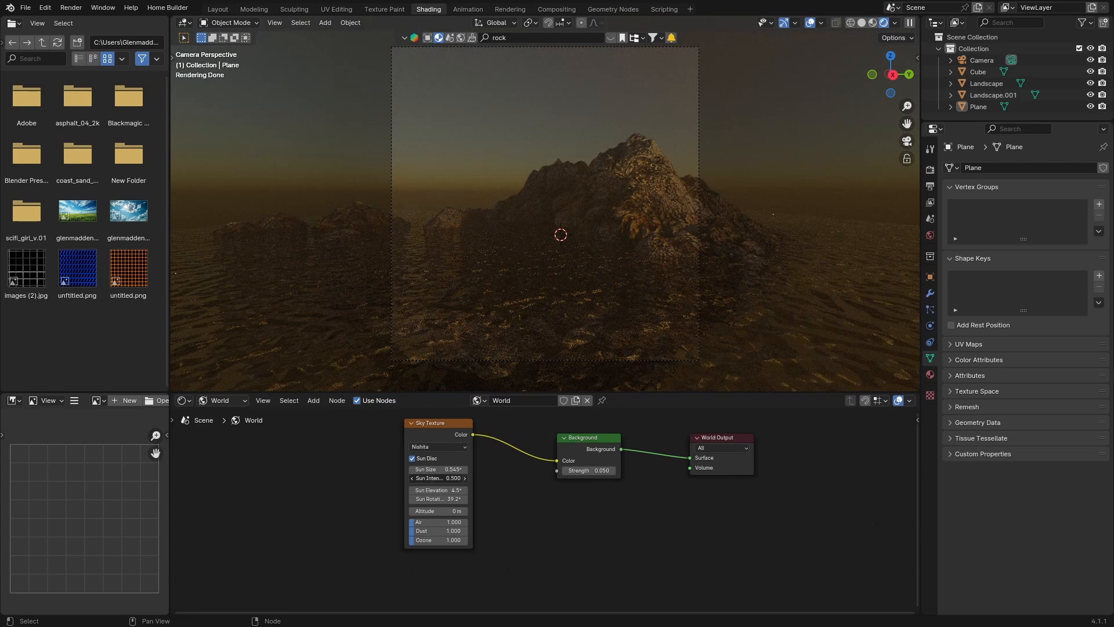
drag(427, 539, 412, 541)
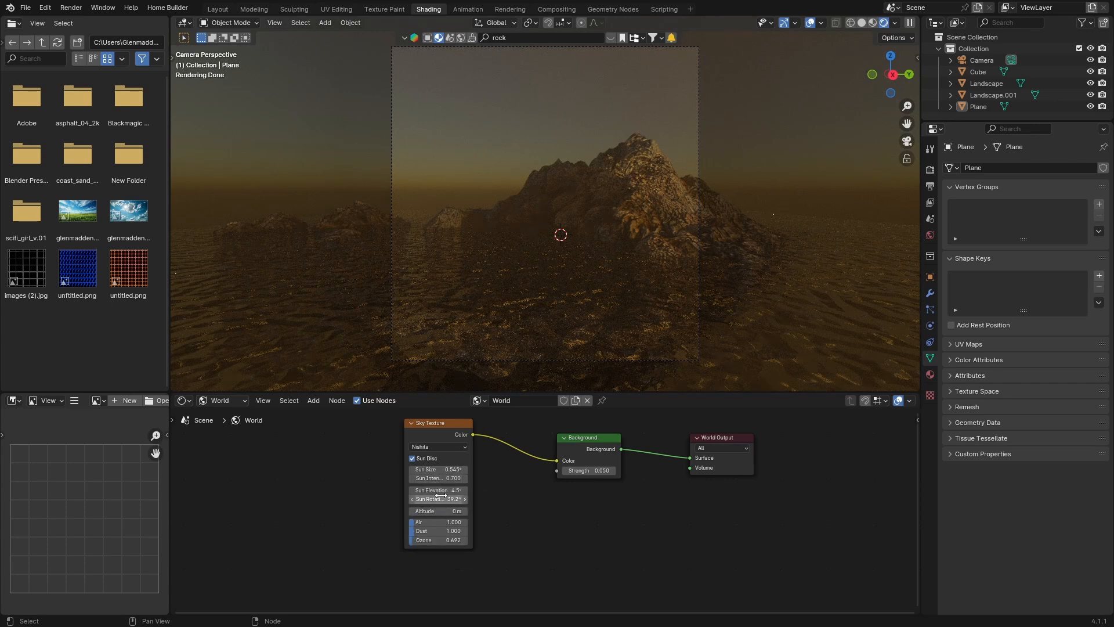
- Rotate the Sky Texture's sun to about -148° and set its Sun Size to 1.1°
drag(441, 496, 359, 497)
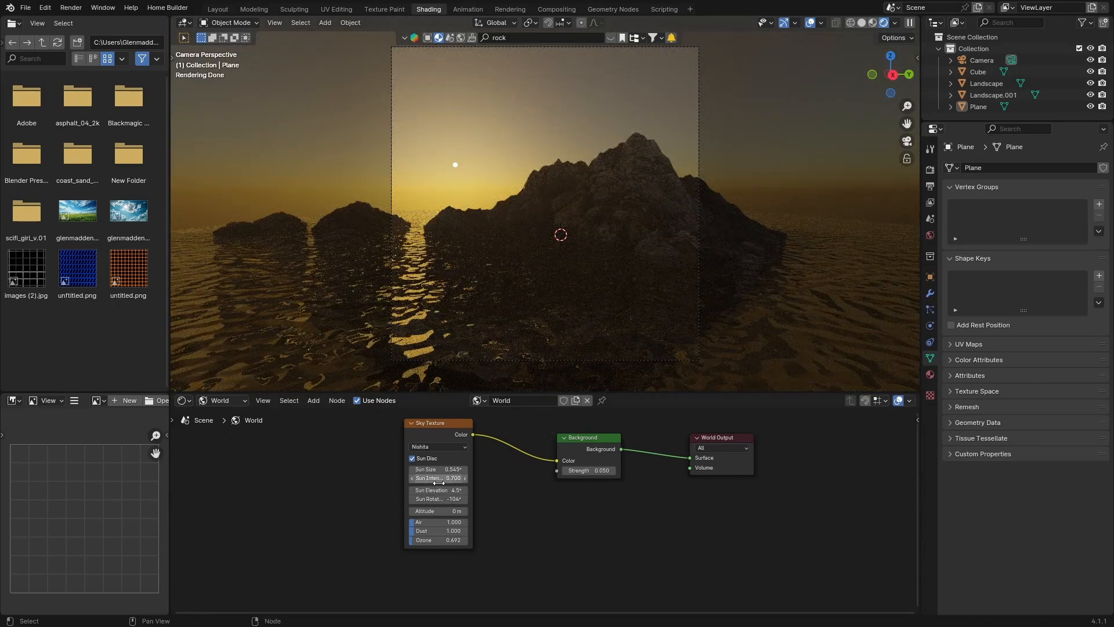
drag(439, 499, 400, 499)
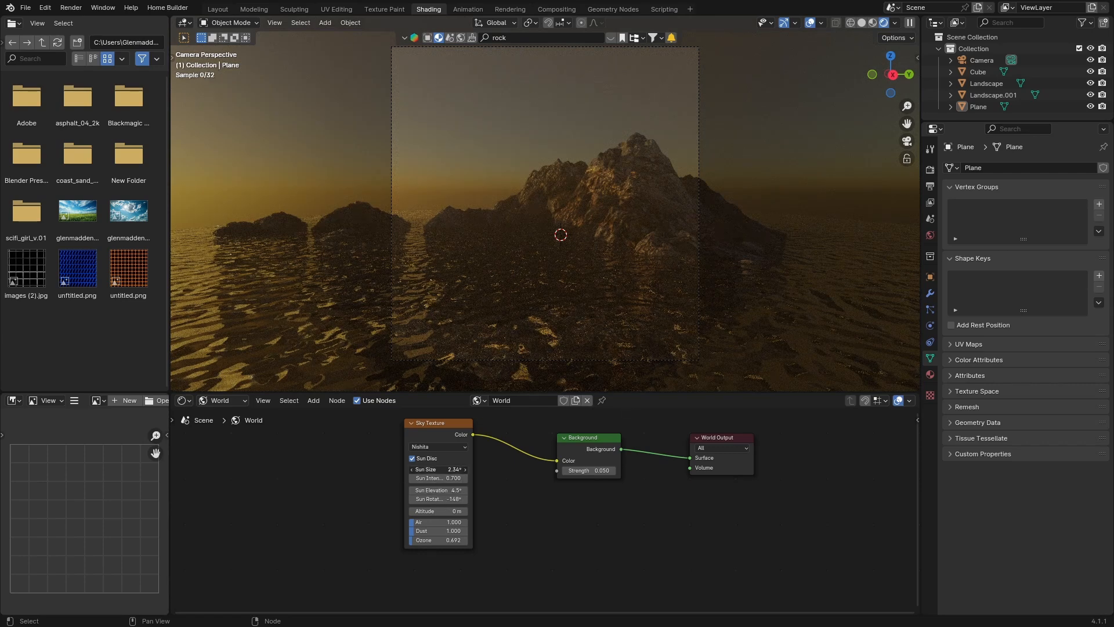
mouse_move(439, 469)
mouse_down()
mouse_move(493, 469)
mouse_move(439, 469)
mouse_up()
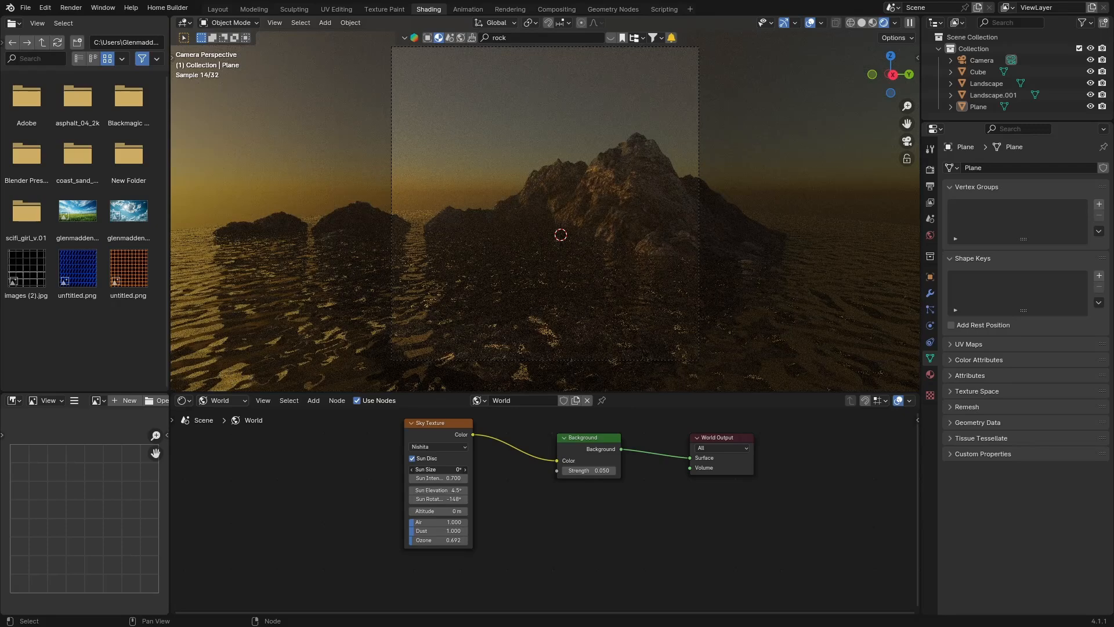
click(467, 468)
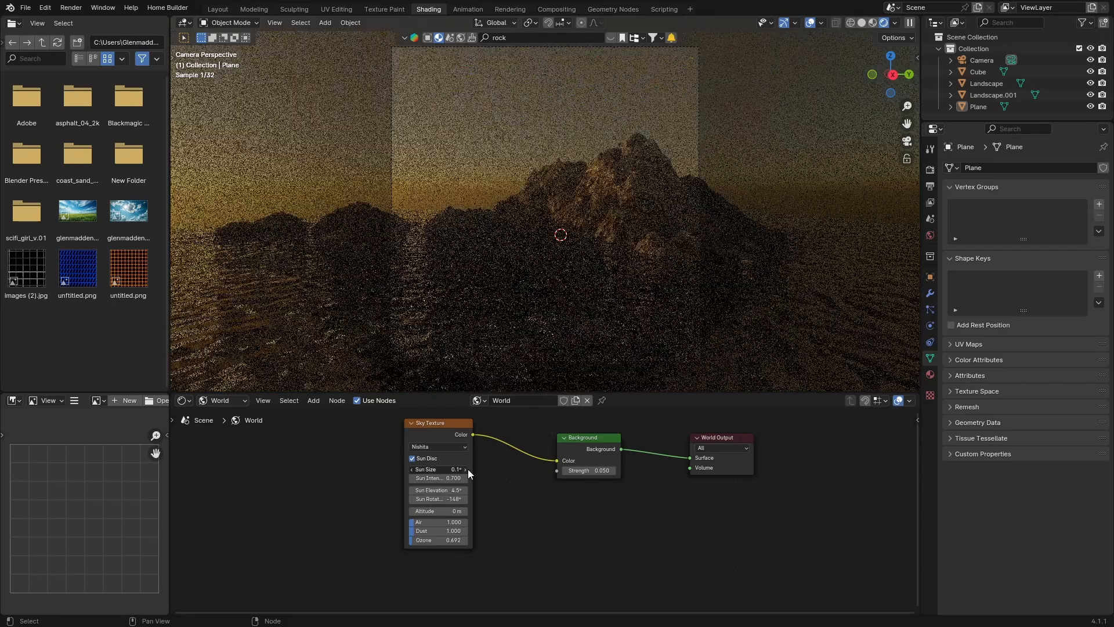
click(468, 469)
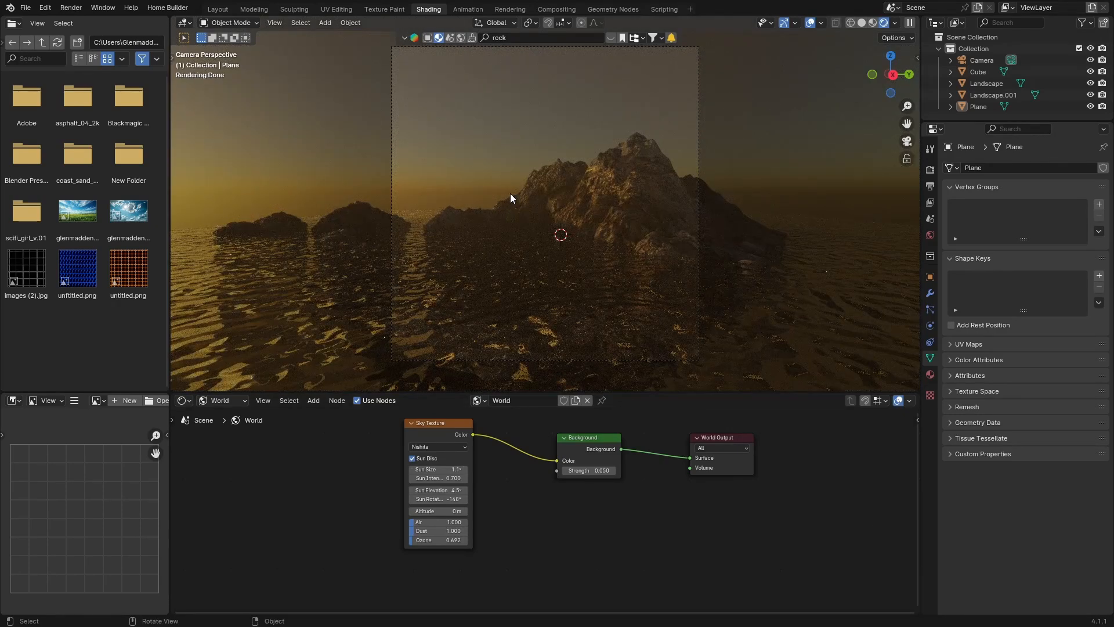
- Set the render output resolution to 1920 × 1080 px
click(930, 185)
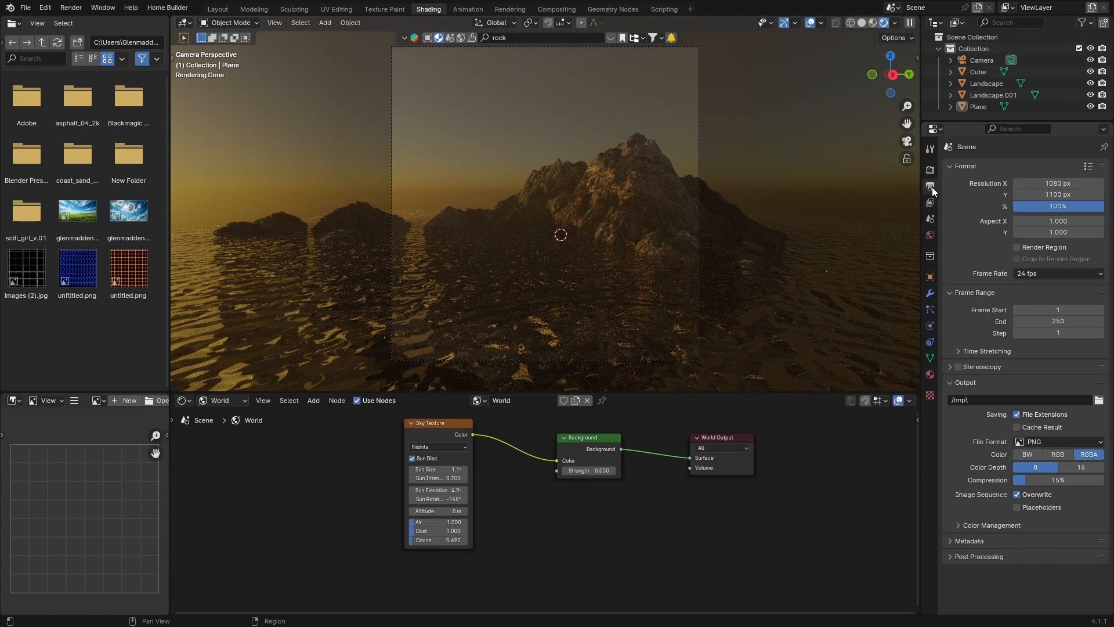
click(1037, 183)
key(BackSpace)
text(19)
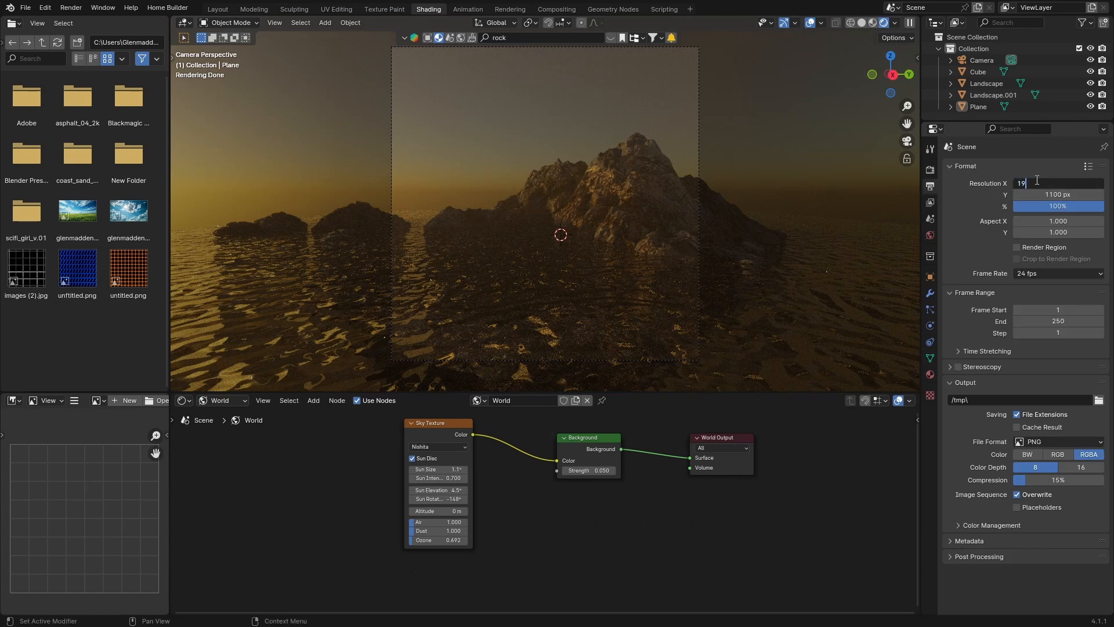
text(20)
key(Return)
double_click(1053, 196)
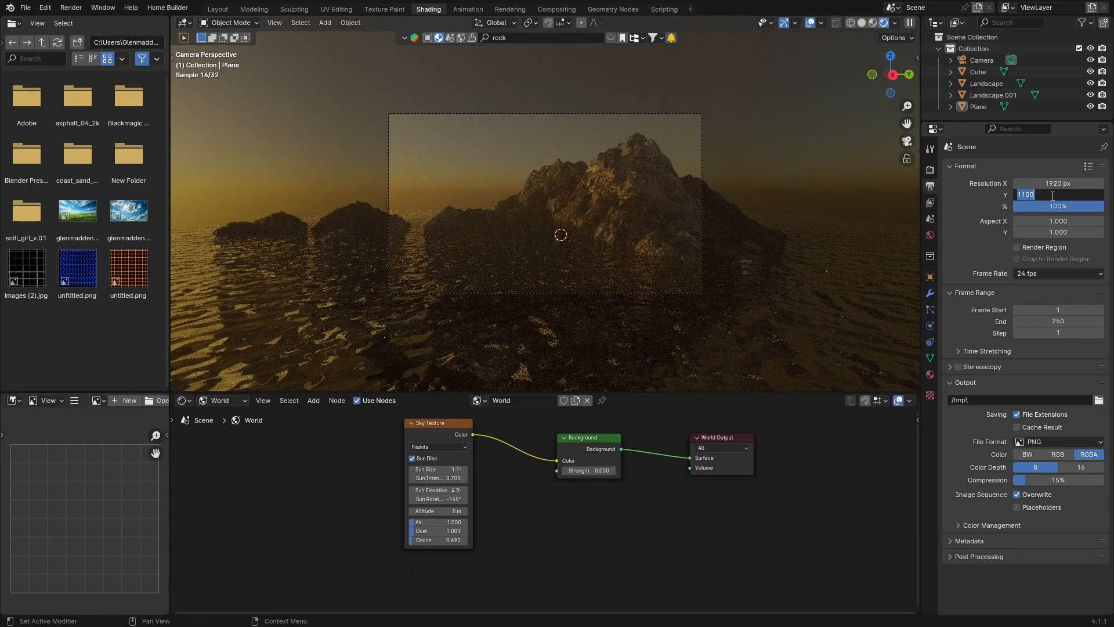
text(1080)
key(Return)
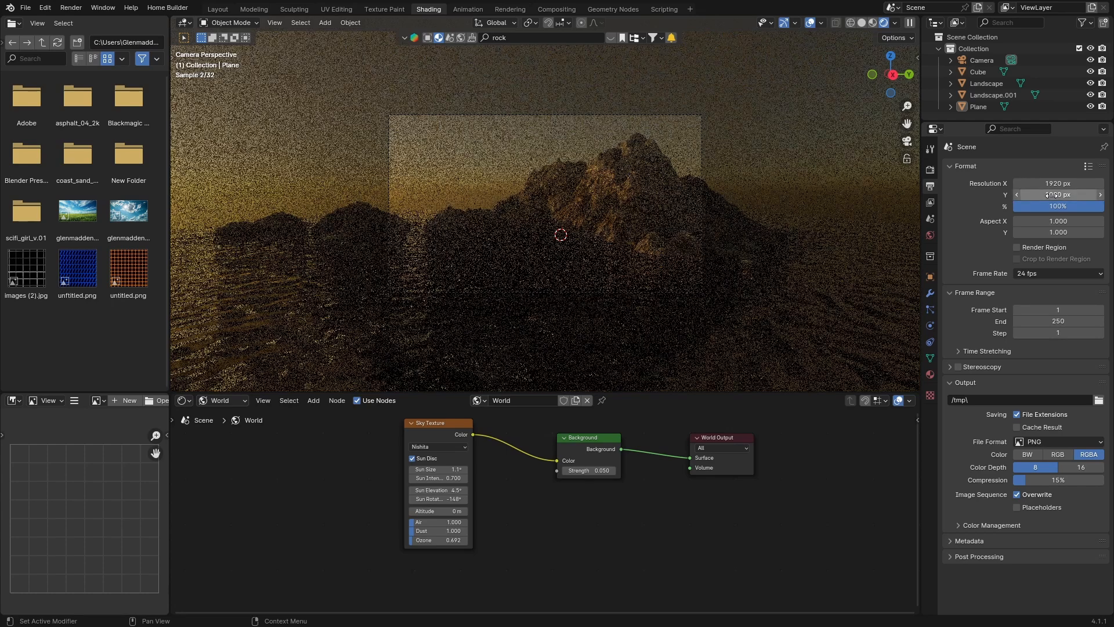
scroll(537, 291, up, 3)
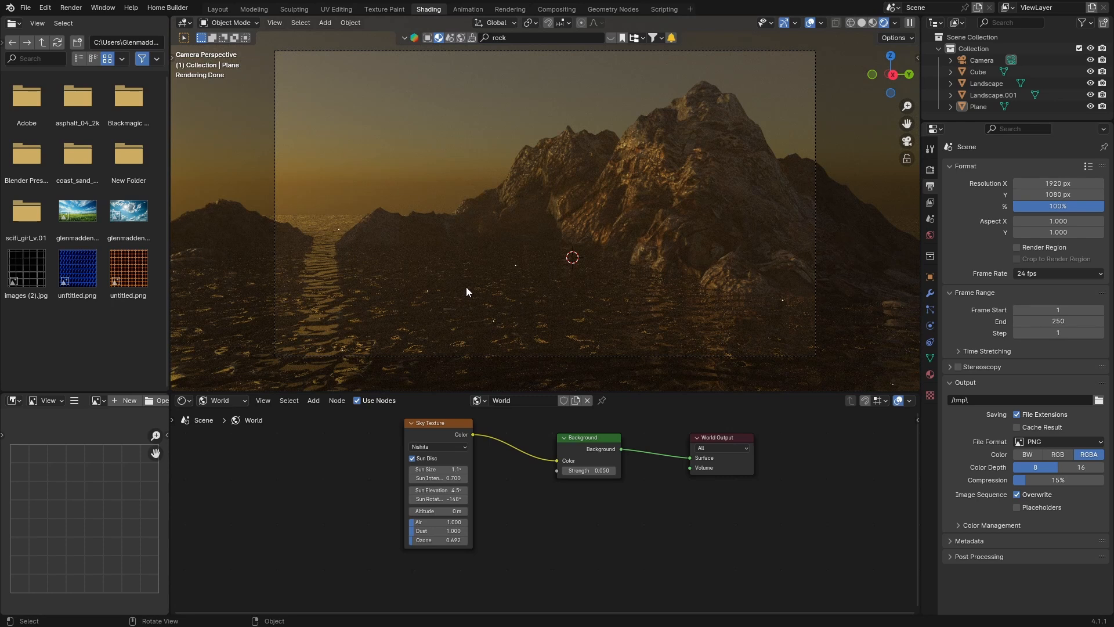
- Lower the camera closer to the water surface and set its focal length to 33 mm
middle_drag(465, 287, 461, 280)
click(983, 62)
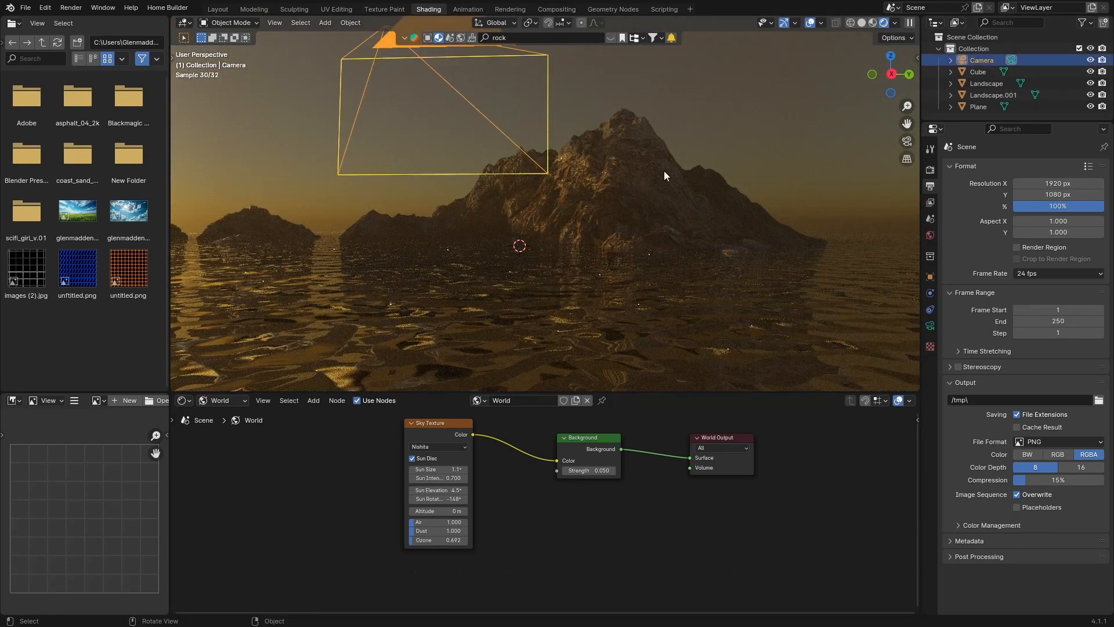
key(KP_0)
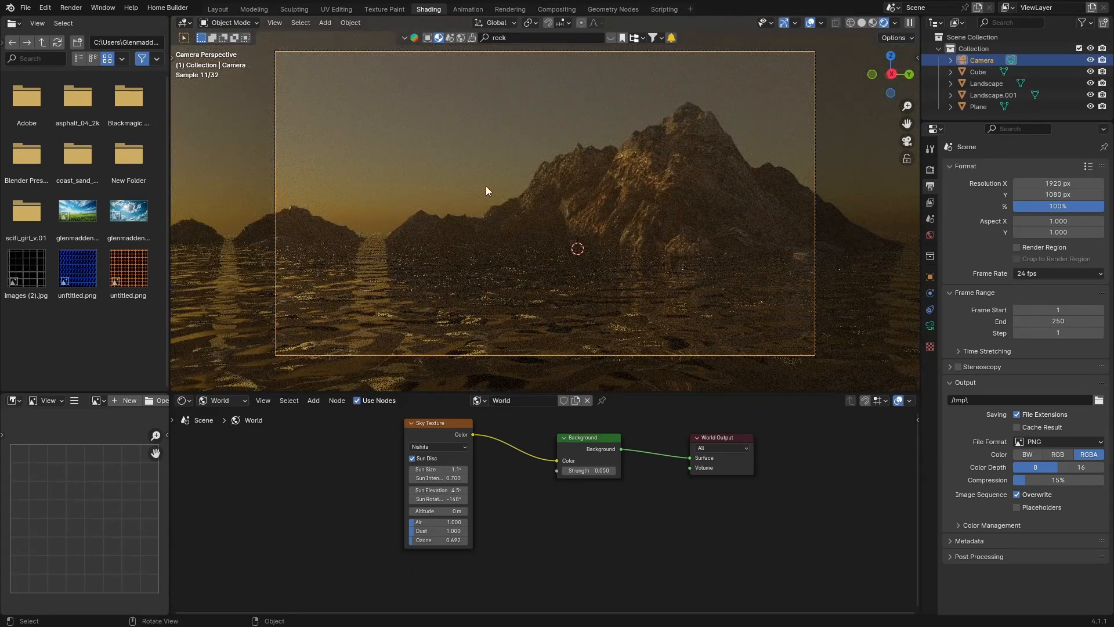
middle_drag(375, 242, 374, 256)
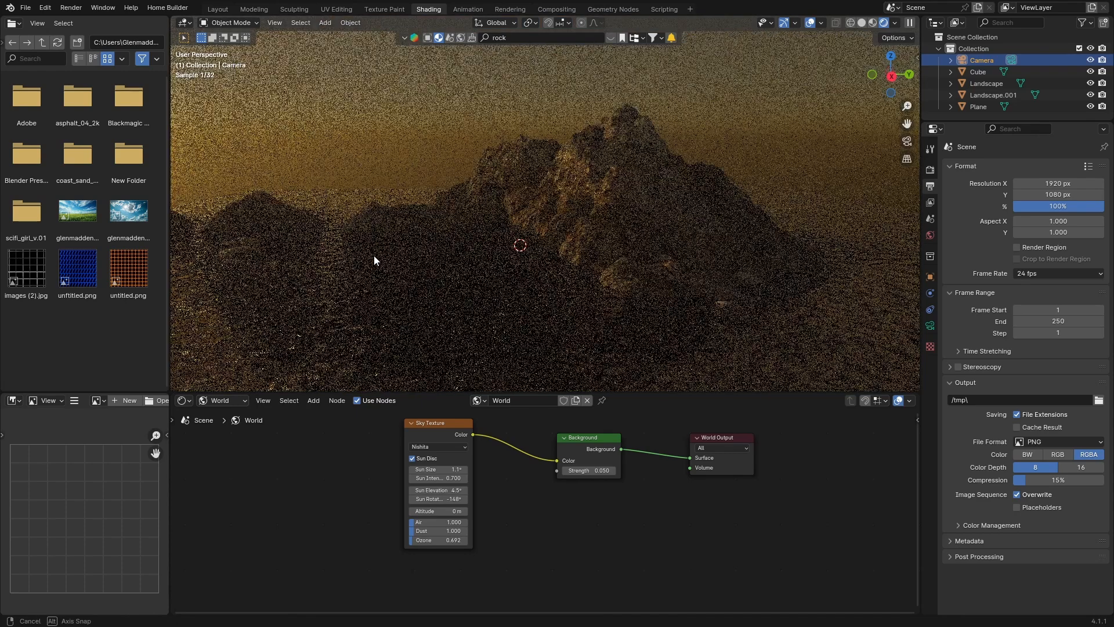
click(906, 142)
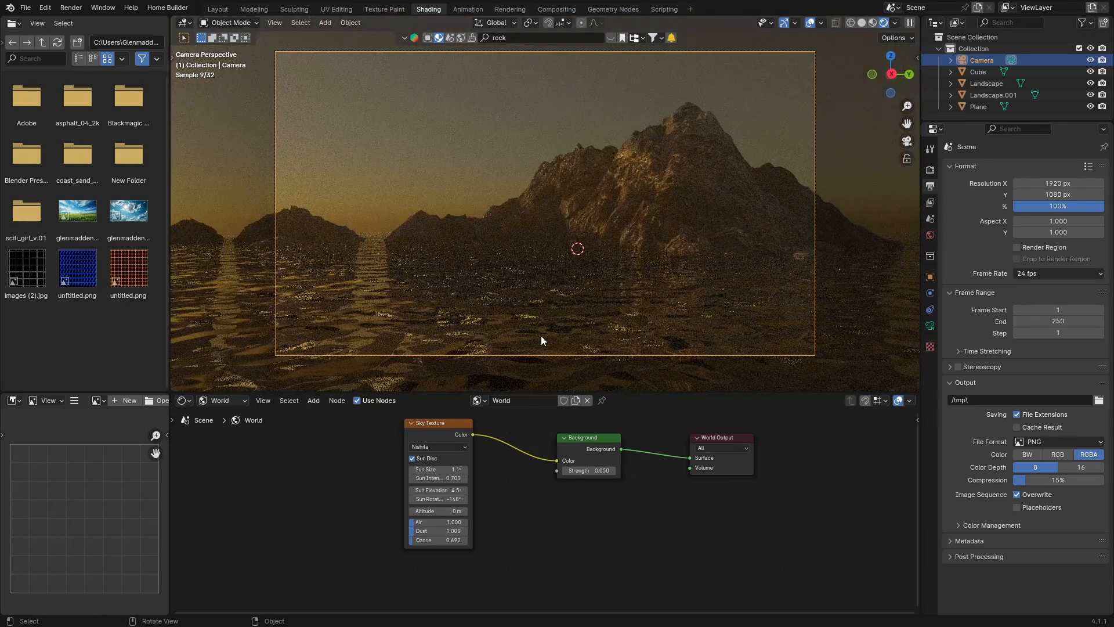
click(930, 326)
mouse_move(1022, 224)
mouse_down()
mouse_move(996, 224)
mouse_move(1012, 226)
mouse_up()
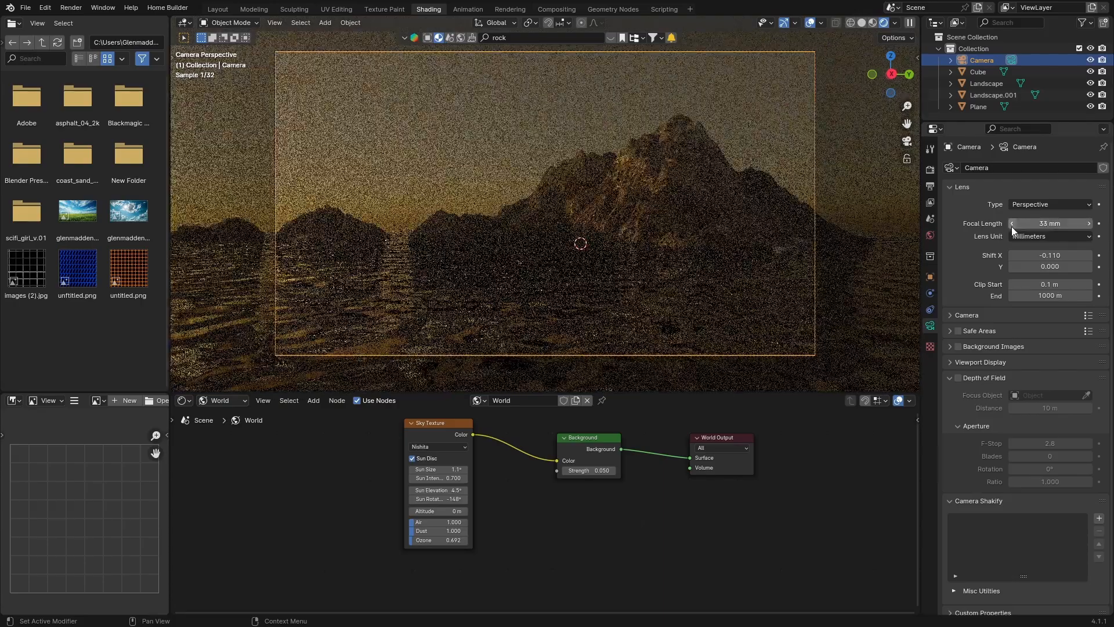
- Scale up the background hills, Landscape.001, by a factor of about 1.3
click(316, 217)
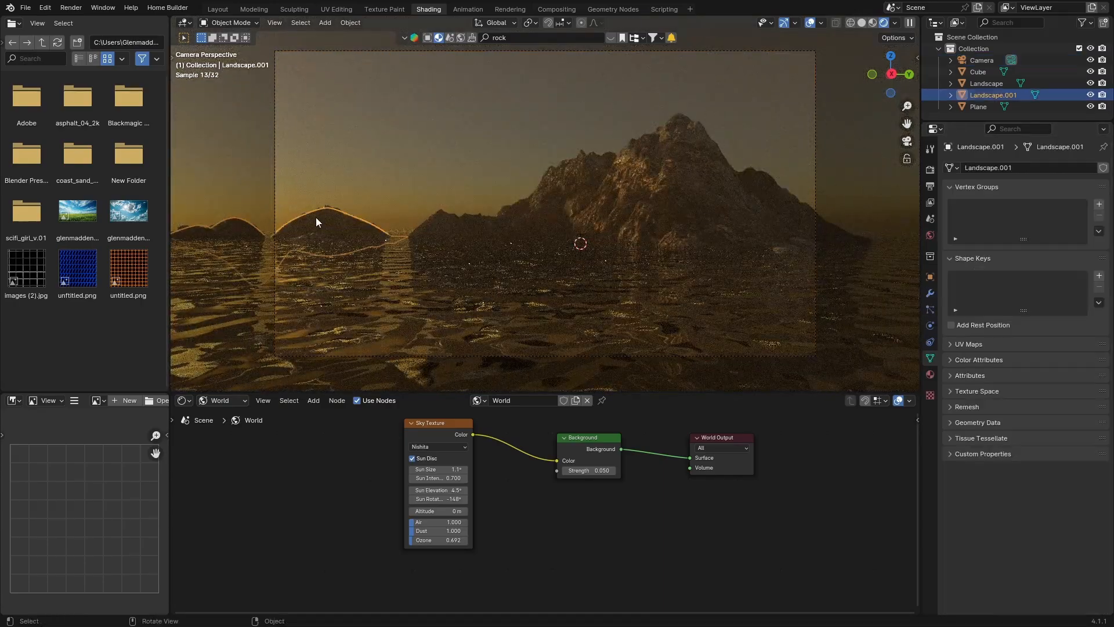
key(s)
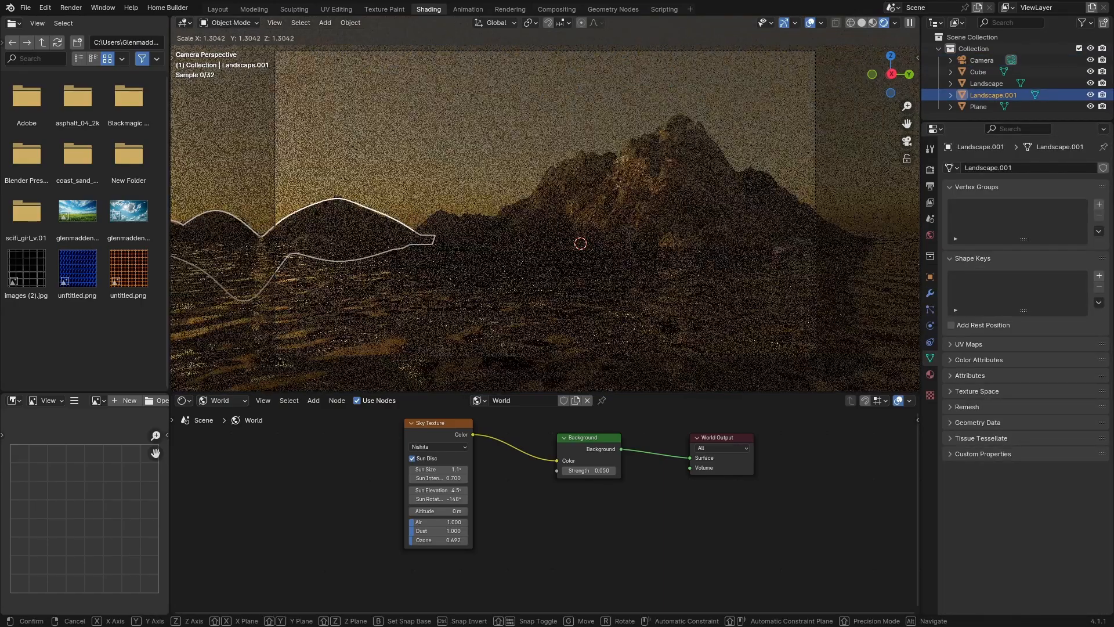
click(872, 126)
click(872, 125)
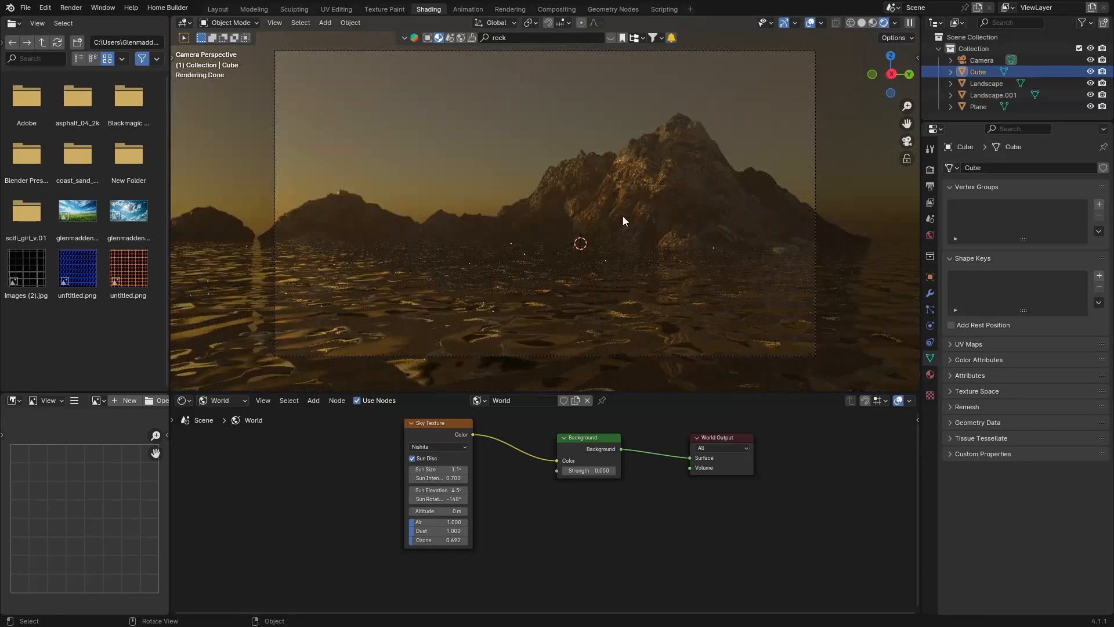
- In the water plane's material nodes, set the Wave Texture's Scale to 57.100 and adjust its Detail Roughness
click(515, 307)
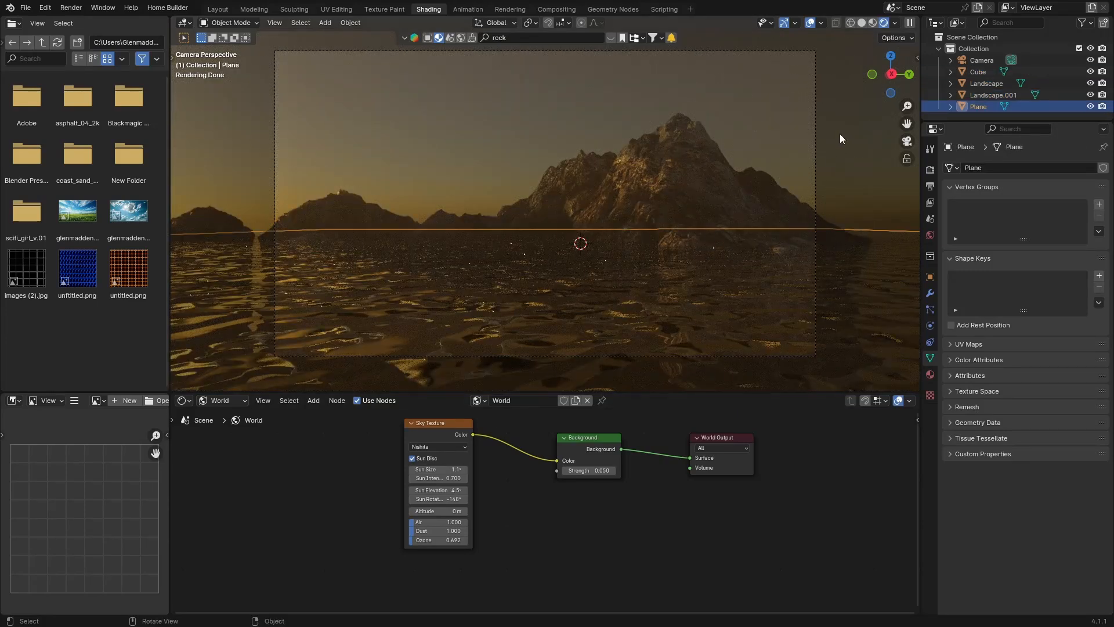
click(221, 400)
click(220, 428)
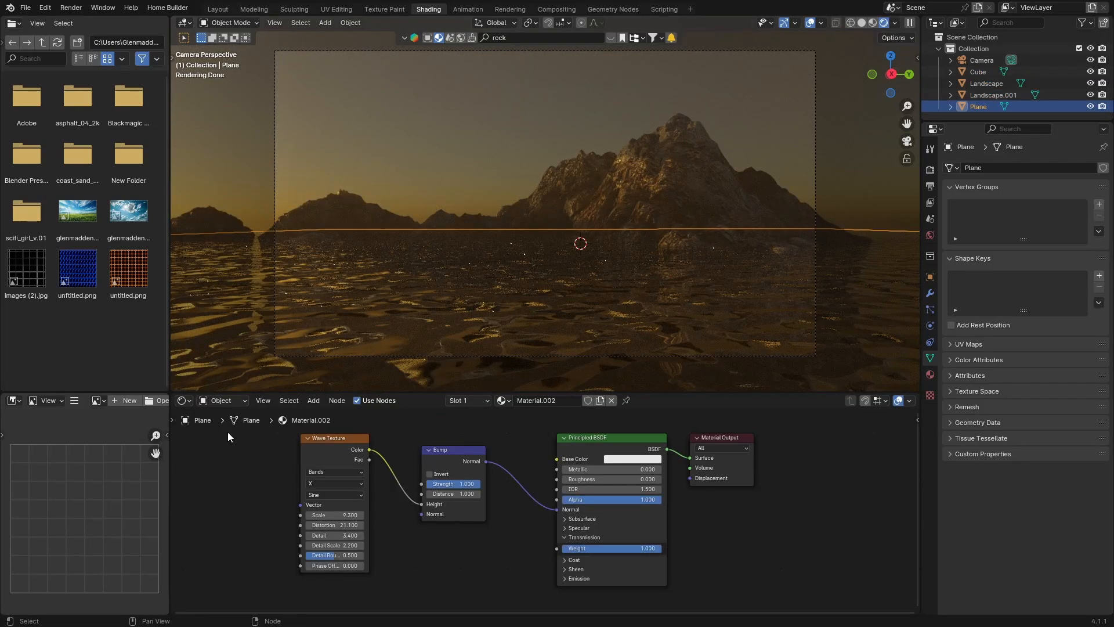
drag(339, 515, 597, 515)
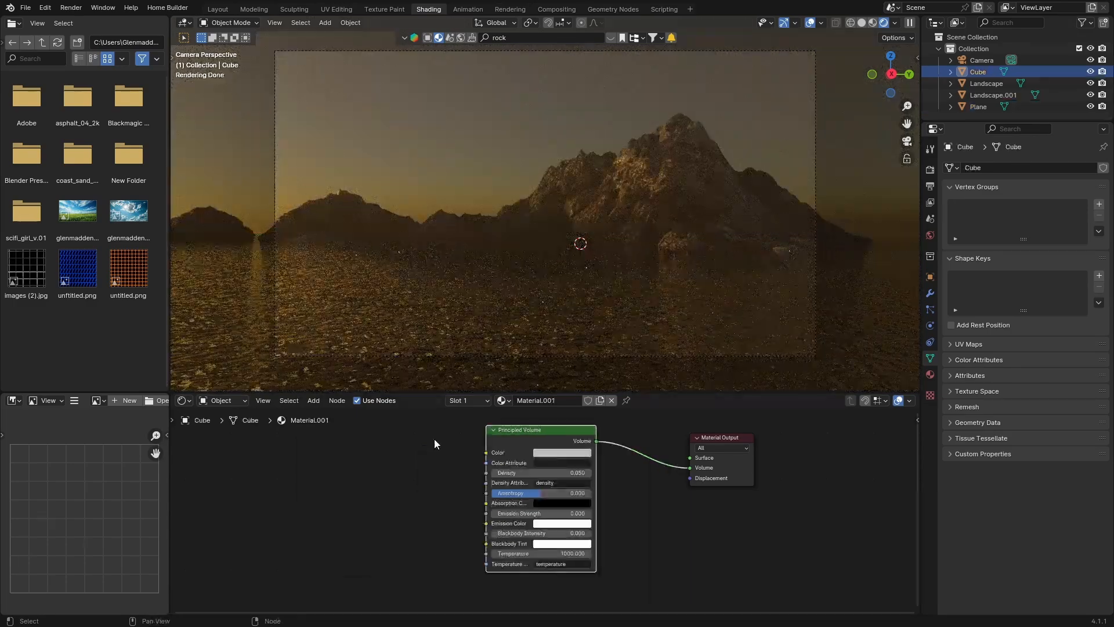
click(446, 311)
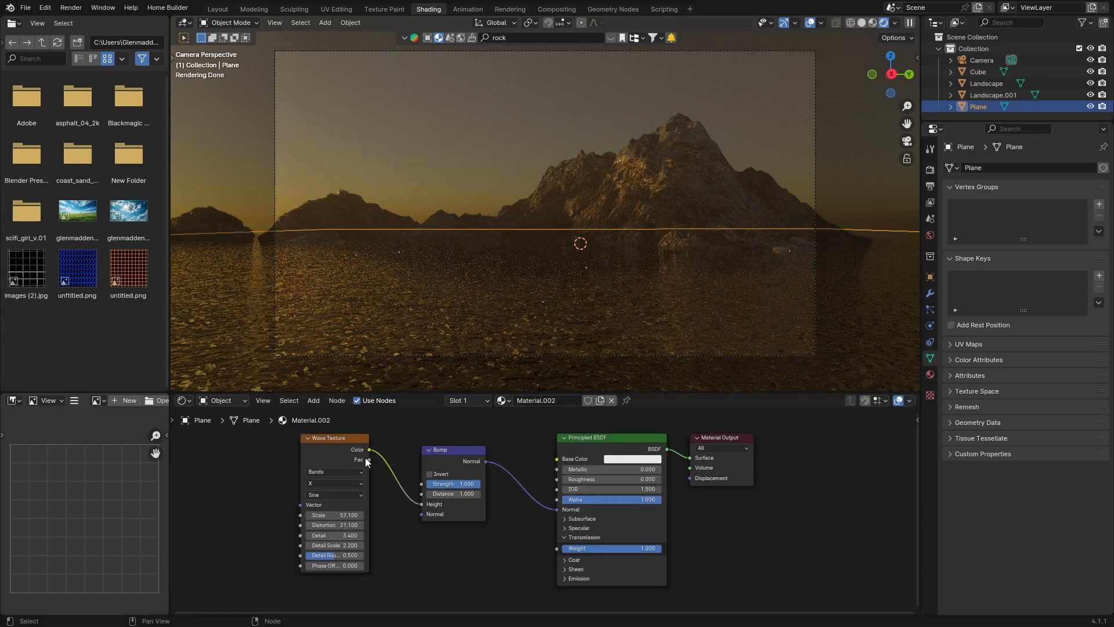
drag(334, 559, 360, 555)
- In the world's Sky Texture, try out a stronger Ozone and settle on 0.923
click(427, 120)
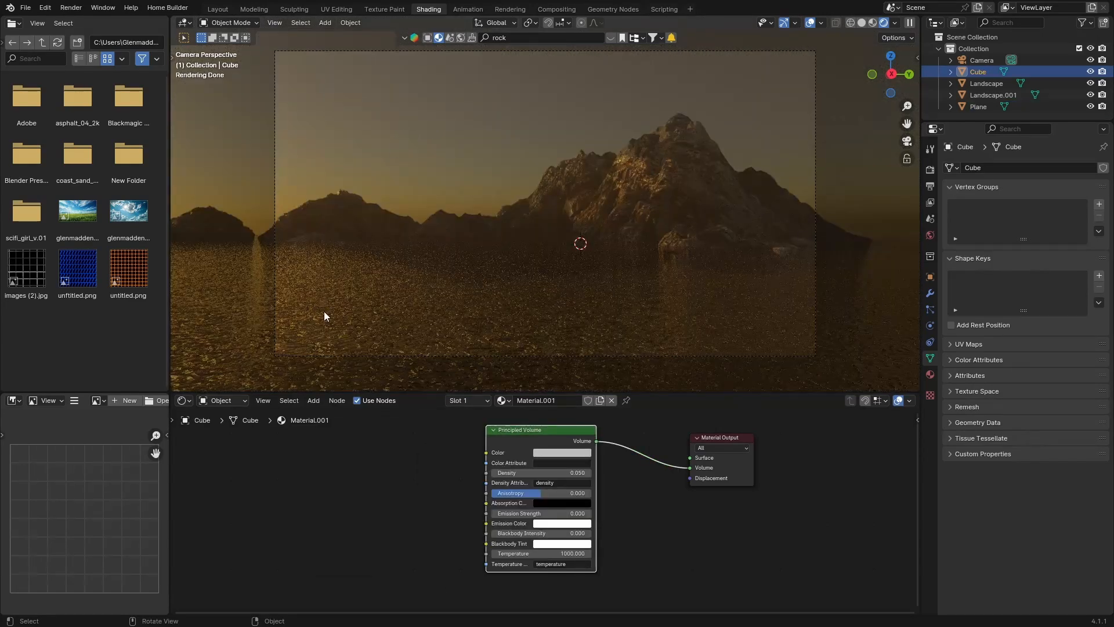
click(215, 401)
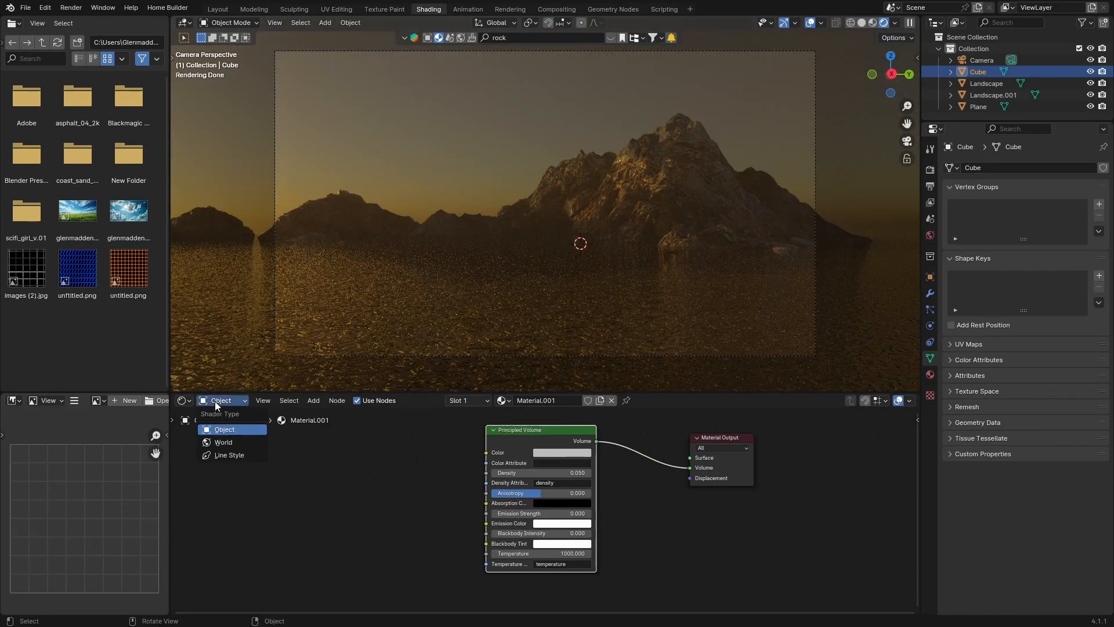
click(222, 440)
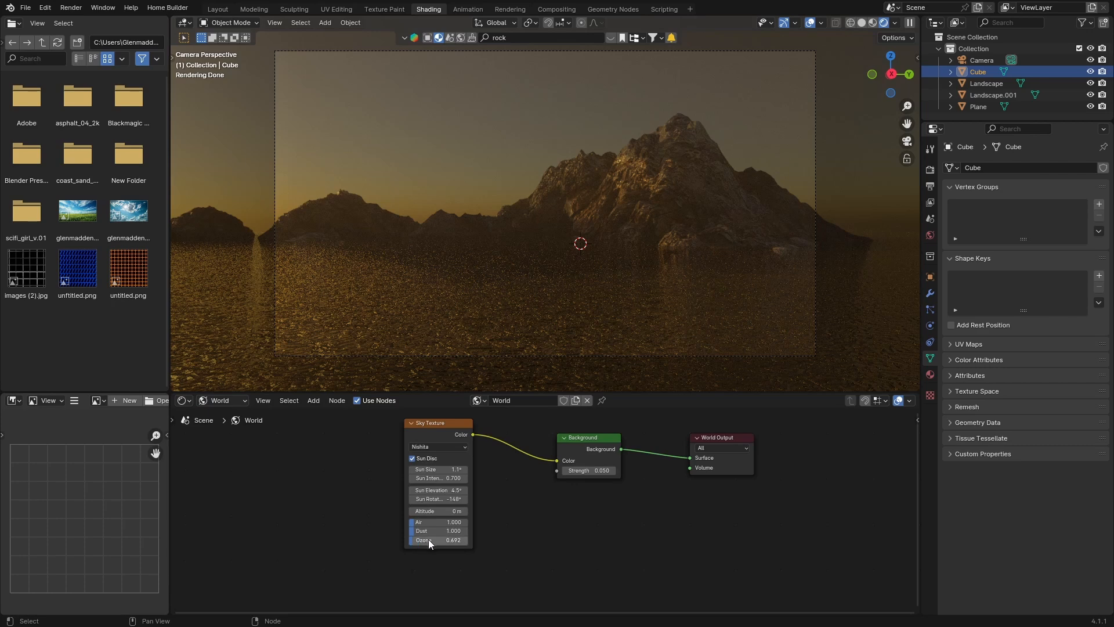
mouse_move(428, 539)
mouse_down()
mouse_move(464, 539)
mouse_move(434, 539)
mouse_move(444, 539)
mouse_up()
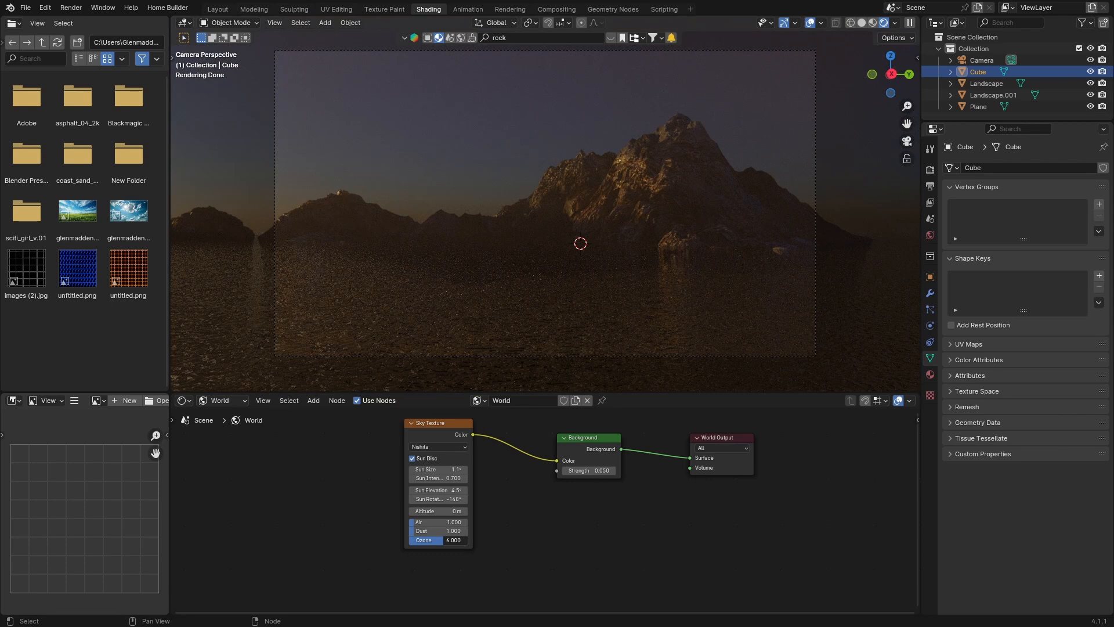
drag(444, 539, 409, 539)
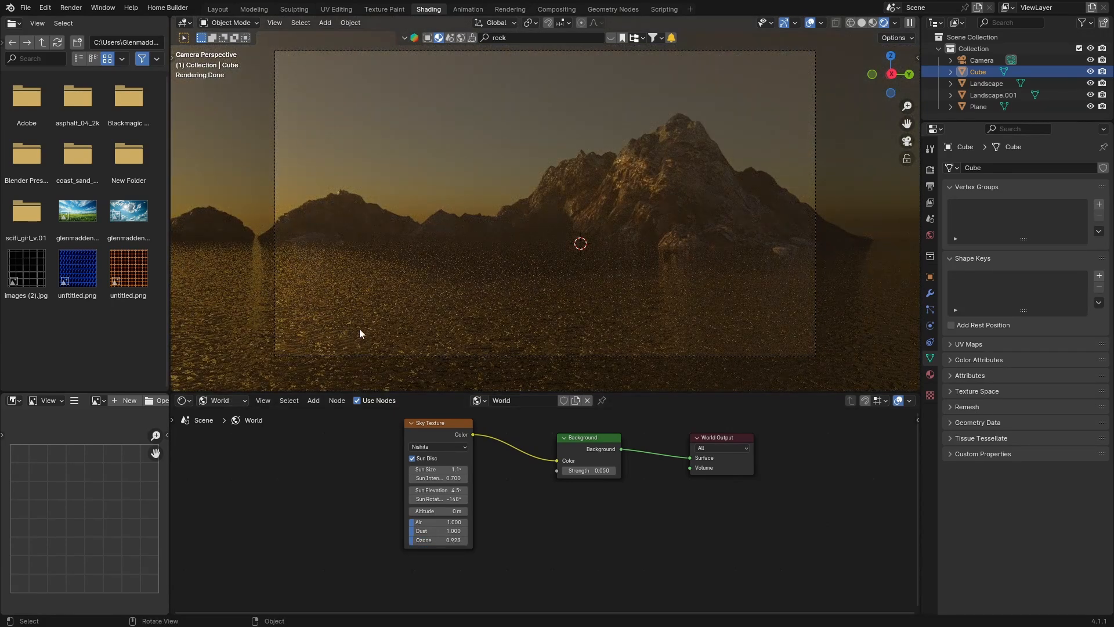
- Set the water plane's Wave Texture to Scale 47.400, Distortion 6.100, Detail 4.900, Detail Scale -3.500 and Detail Roughness 0.031, and preview it through the camera
click(221, 402)
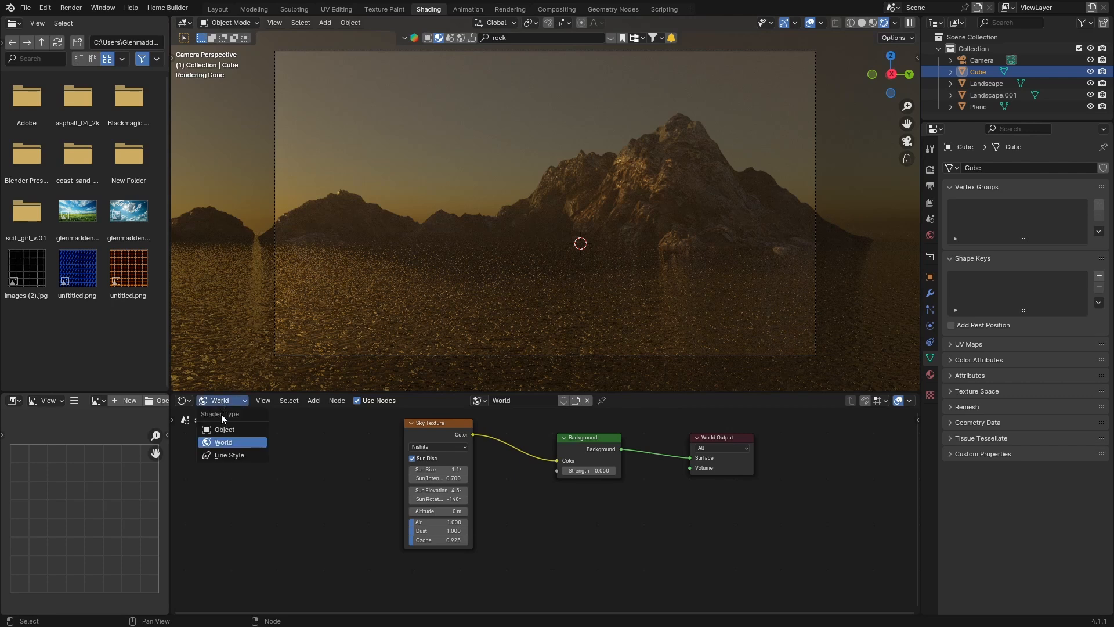
click(221, 430)
click(361, 315)
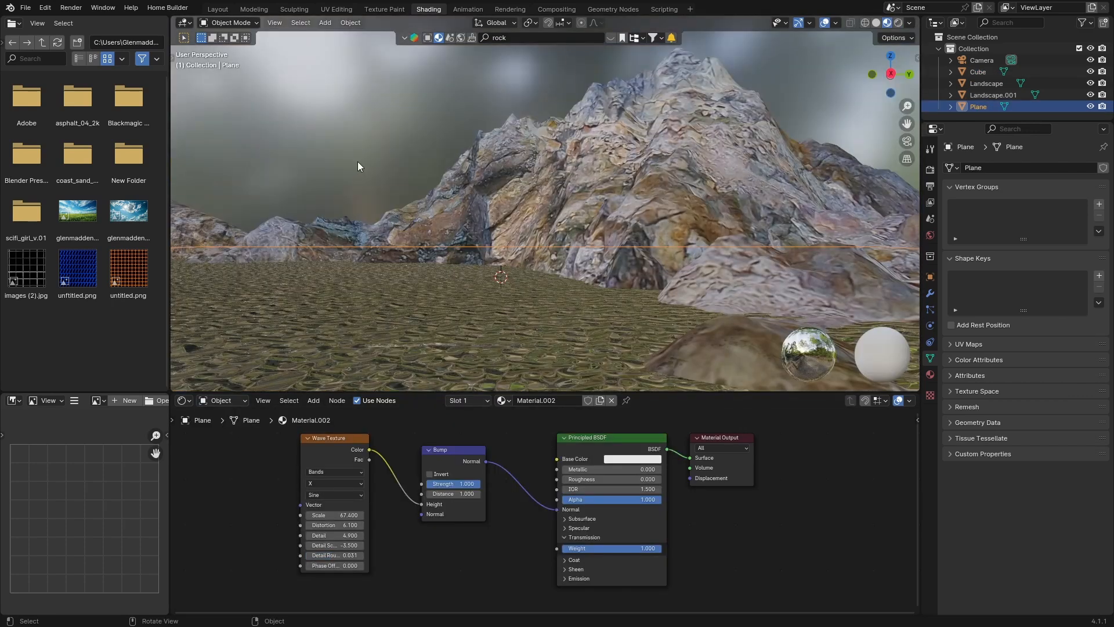
click(358, 162)
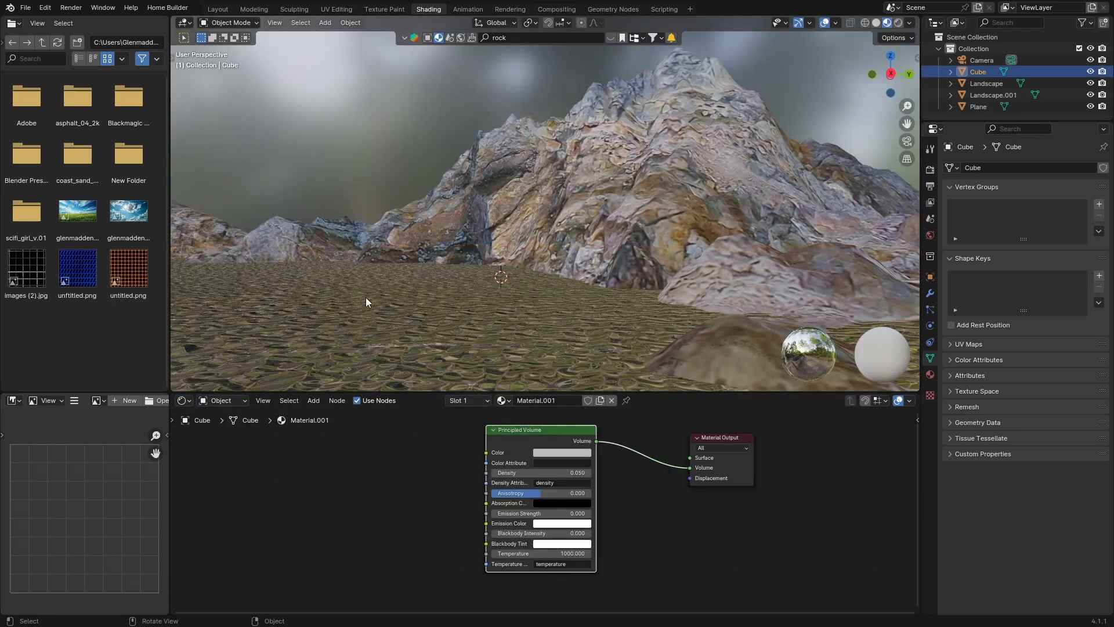
click(899, 22)
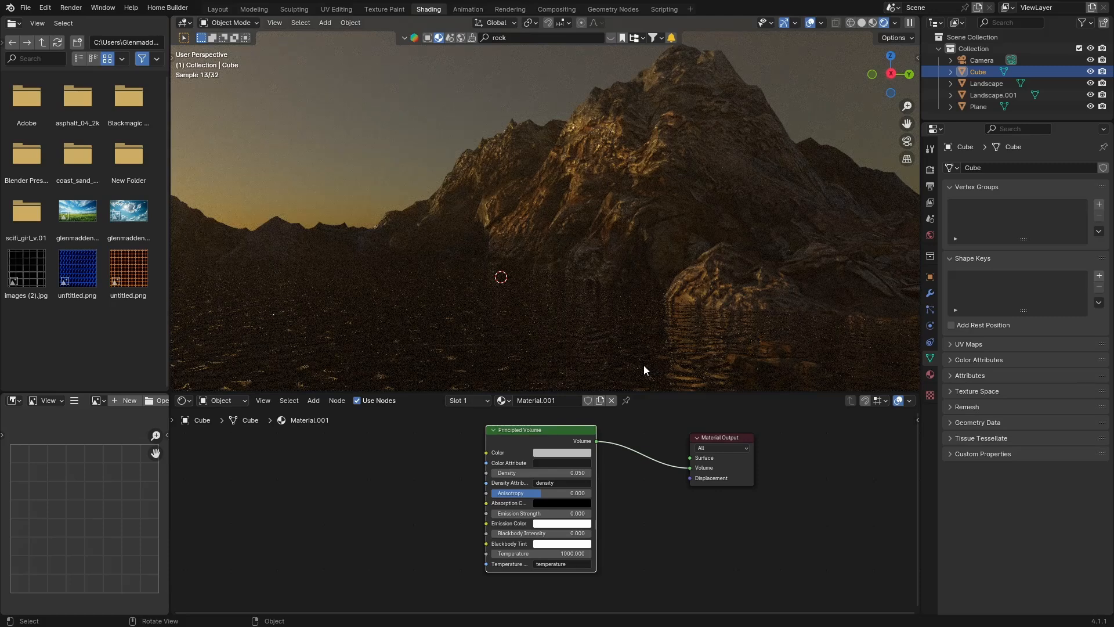
key(KP_0)
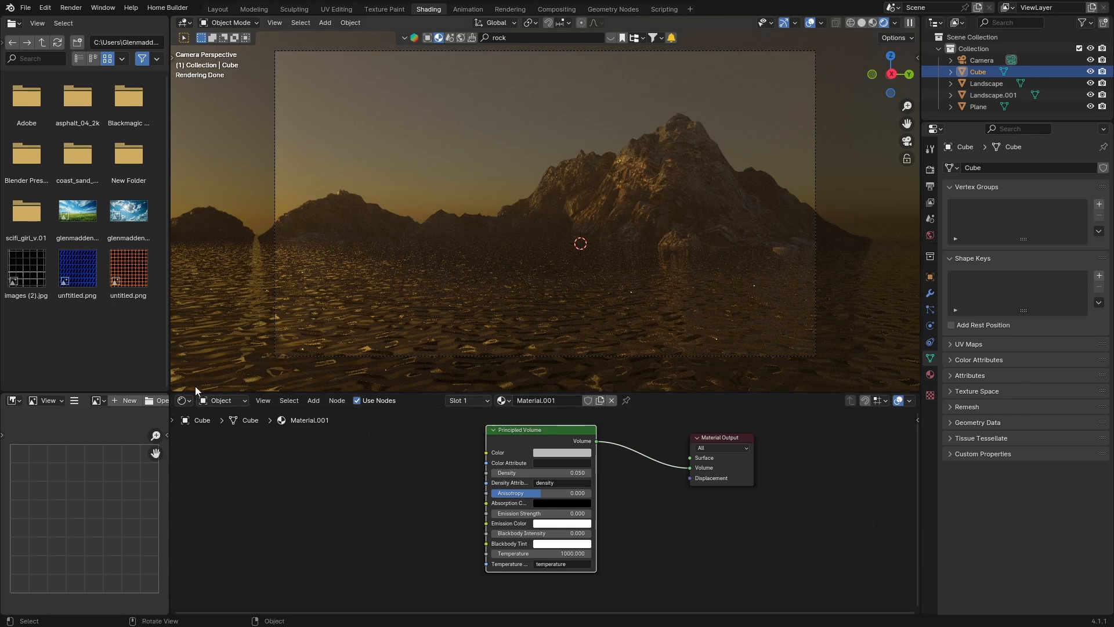
- In the world's Sky Texture, set Air to 2.538, Dust to 0.692 and Ozone to 0.000
click(218, 400)
click(215, 440)
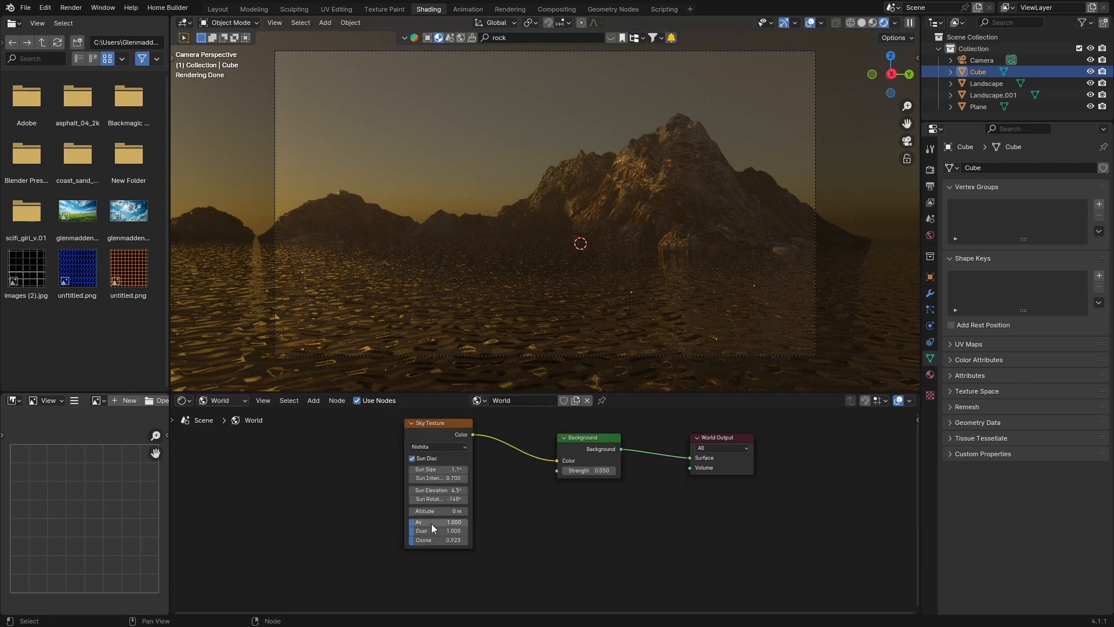
mouse_move(431, 524)
mouse_down()
mouse_move(484, 524)
mouse_move(428, 531)
mouse_up()
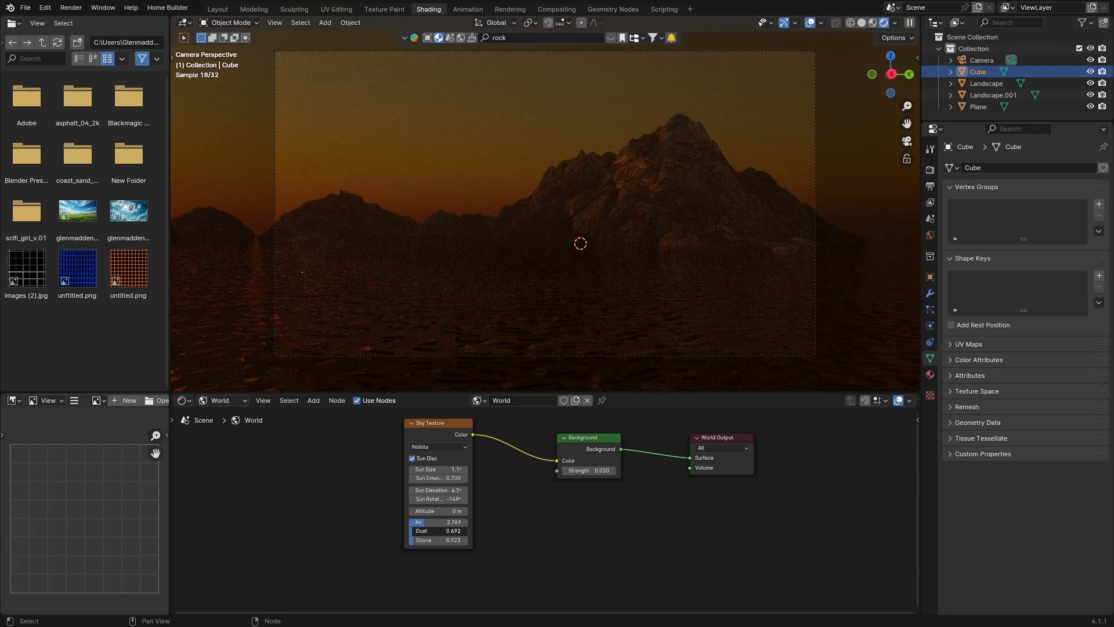
mouse_move(419, 540)
mouse_down()
mouse_move(435, 540)
mouse_move(409, 541)
mouse_up()
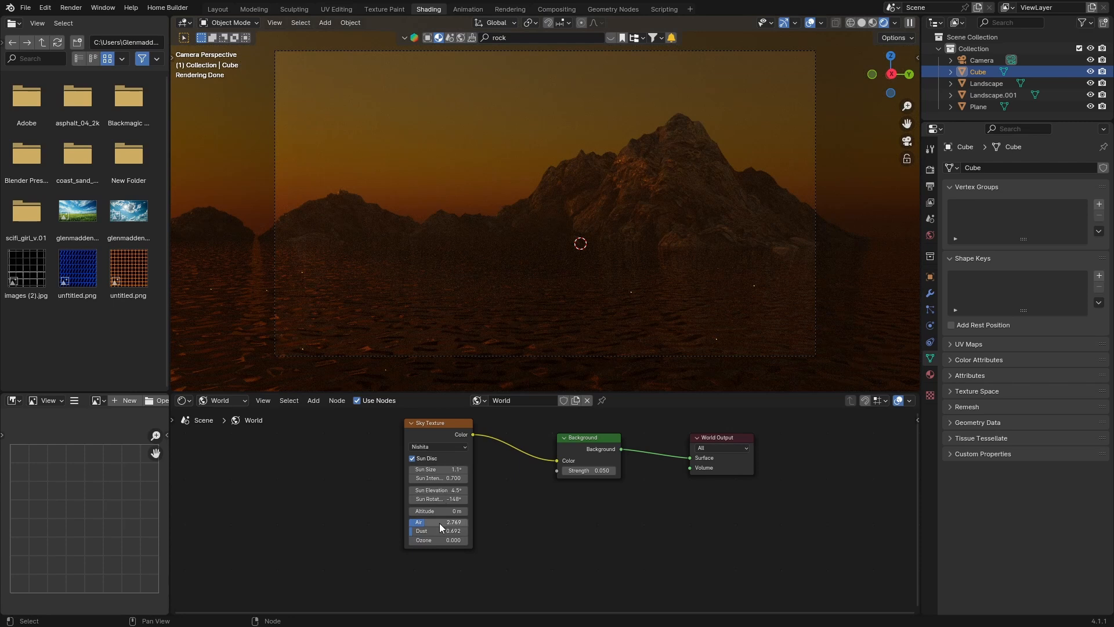
drag(440, 523, 428, 523)
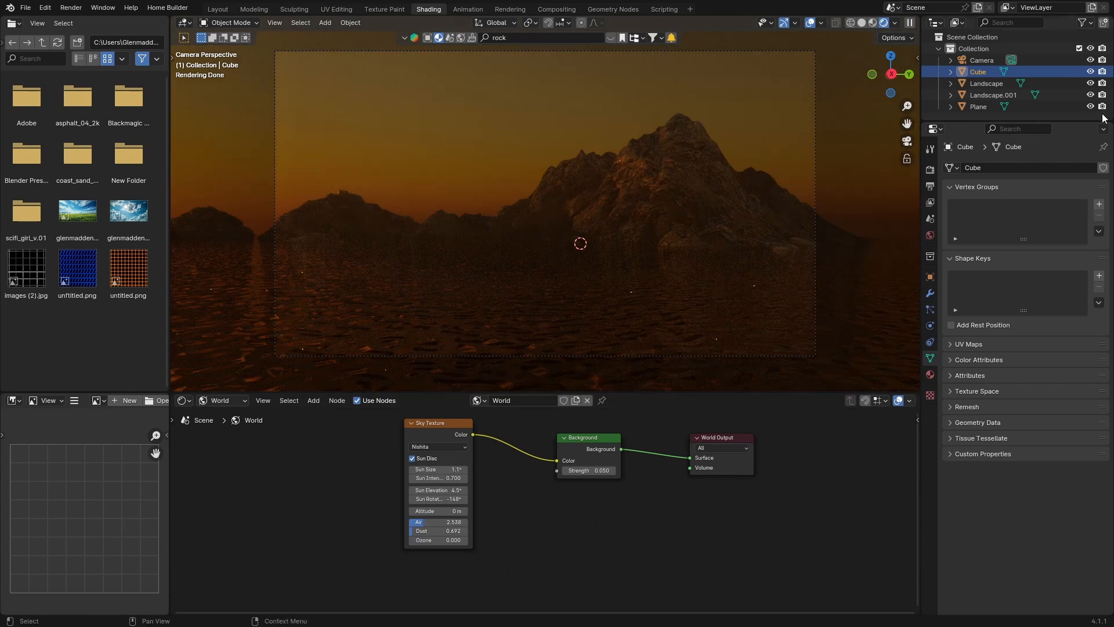
- Compare the scene with the fog cube hidden and shown, and set the Sky Texture's Sun Size to 30.2°
click(1091, 72)
click(1090, 73)
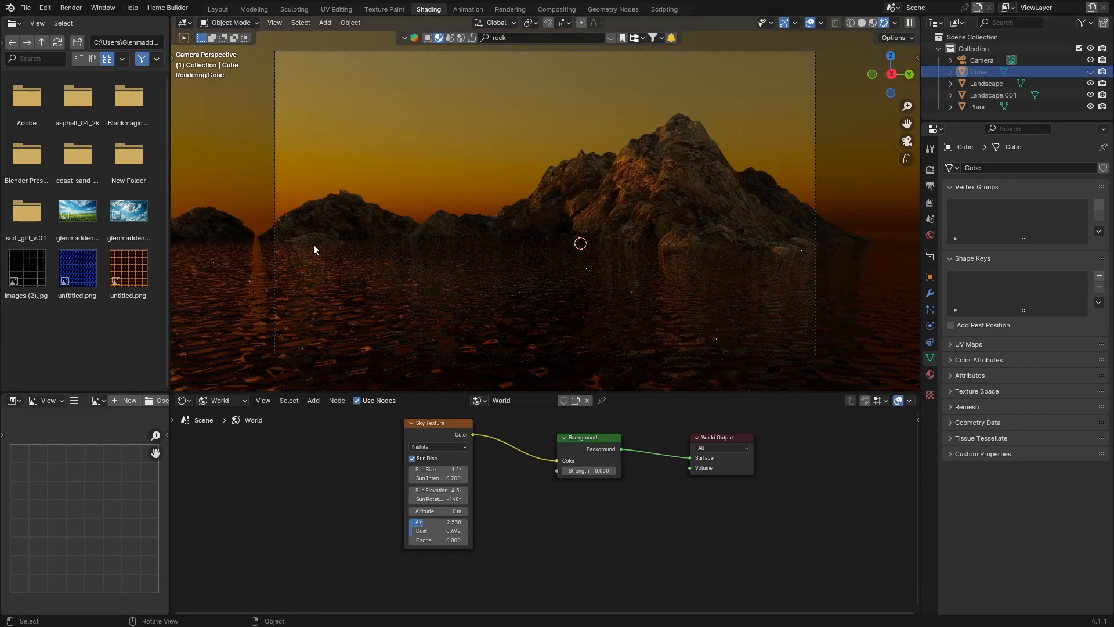
click(1091, 71)
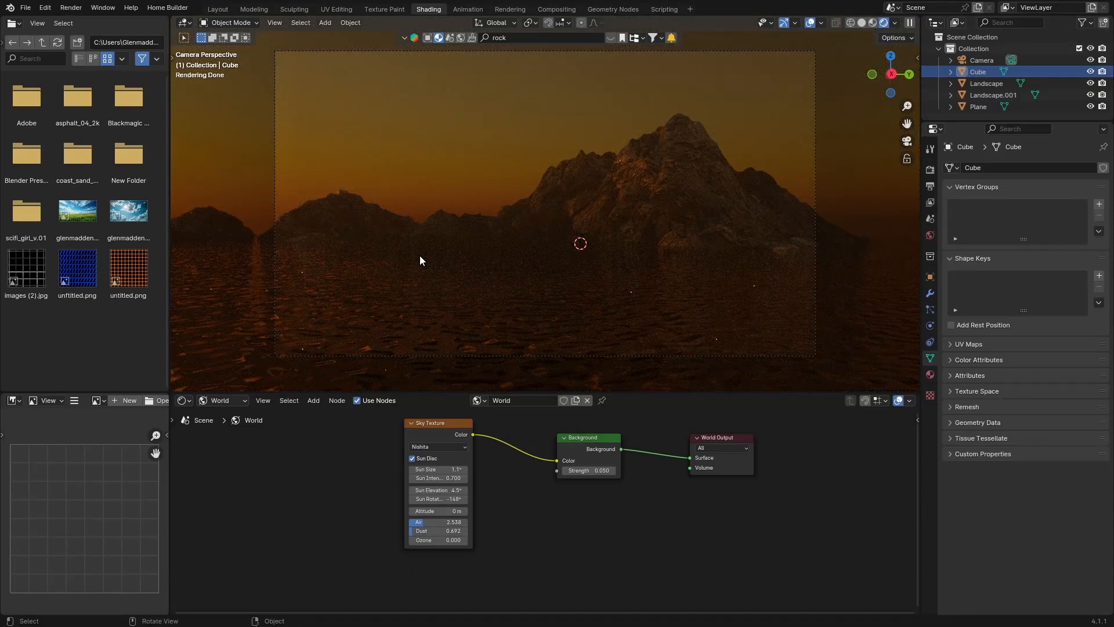
drag(426, 469, 452, 469)
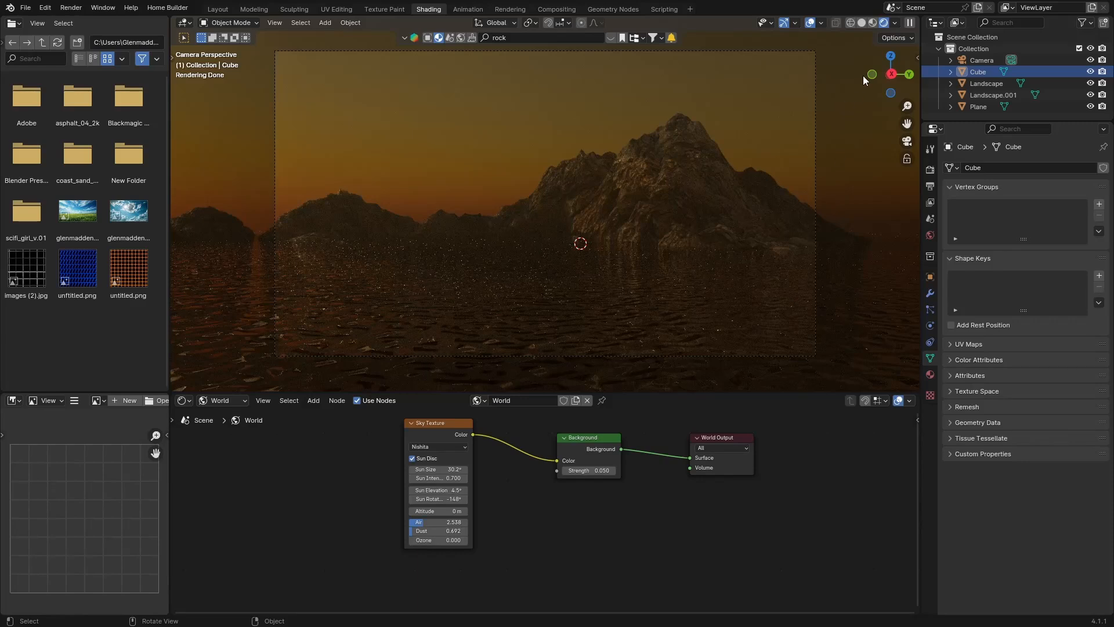
- With the fog cube hidden, duplicate the main mountain about 6.6 m along negative Y and scale the copy down slightly
click(862, 23)
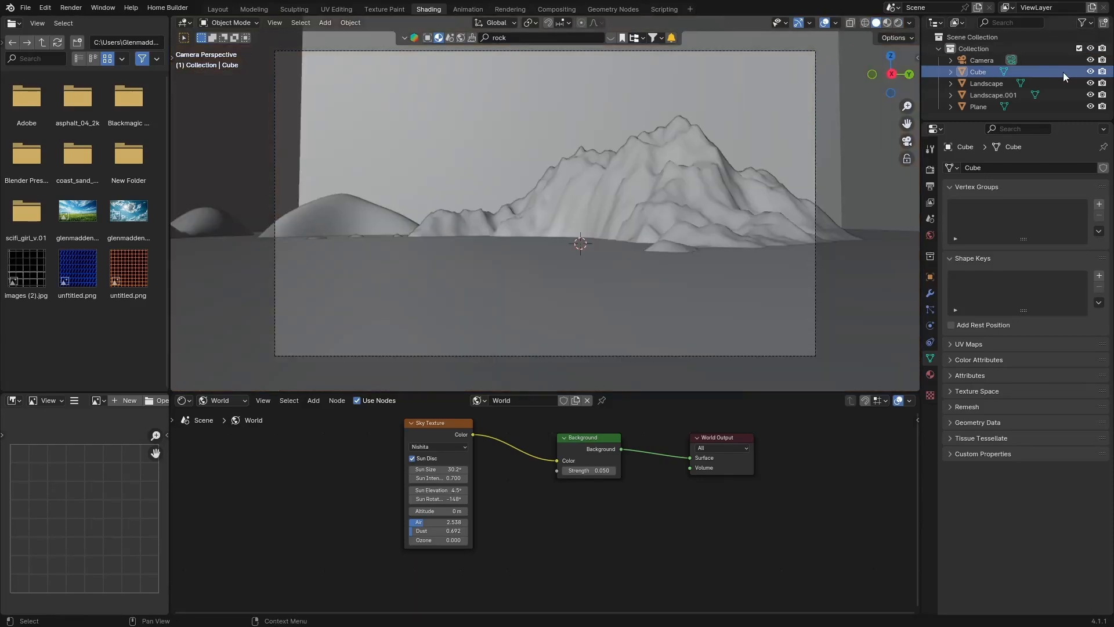
click(1090, 71)
middle_drag(441, 261, 475, 262)
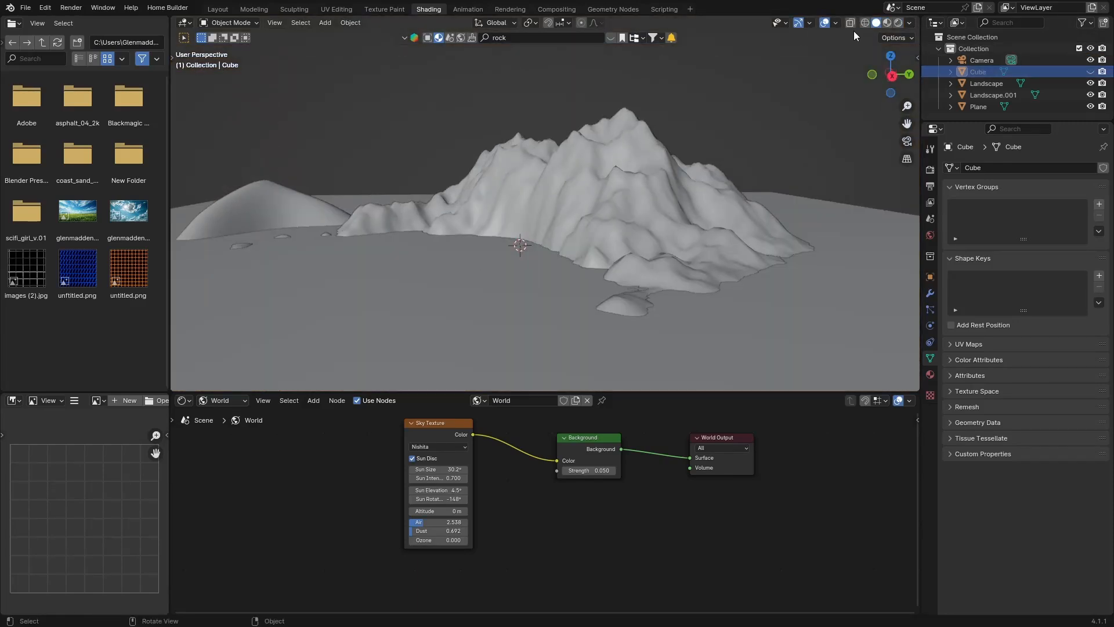
click(890, 56)
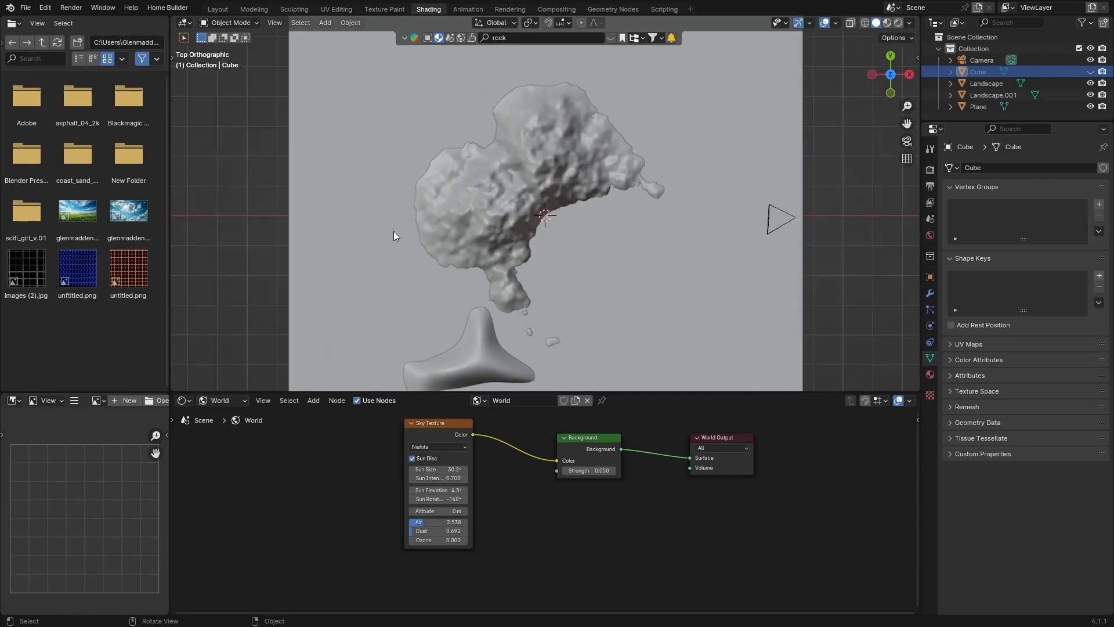
click(482, 204)
scroll(479, 205, down, 5)
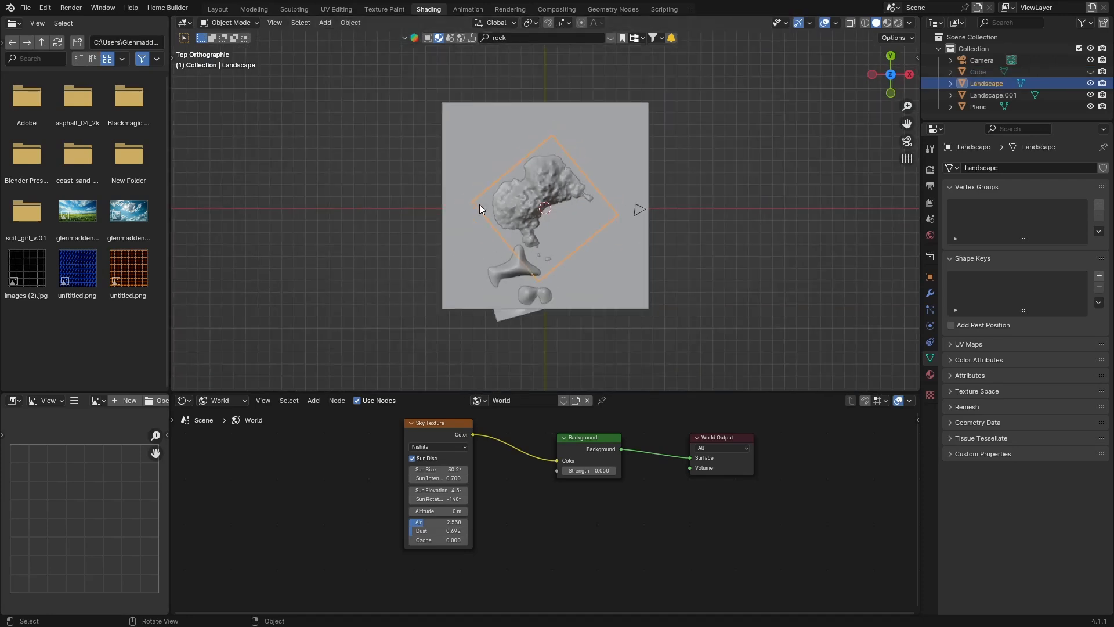
key(shift+d)
key(y)
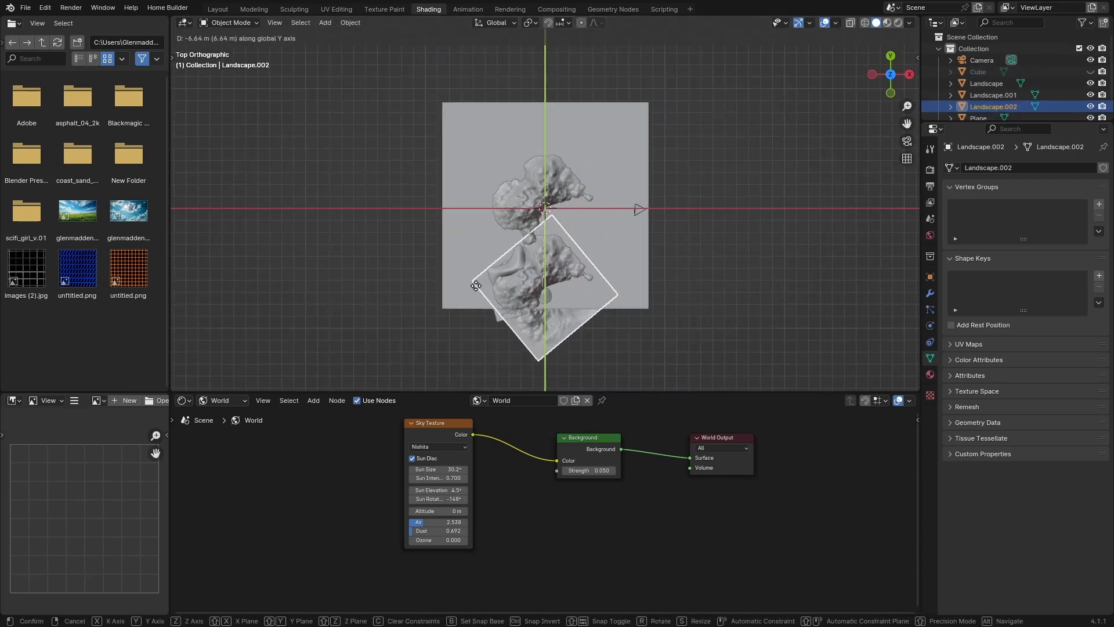
click(639, 210)
click(903, 140)
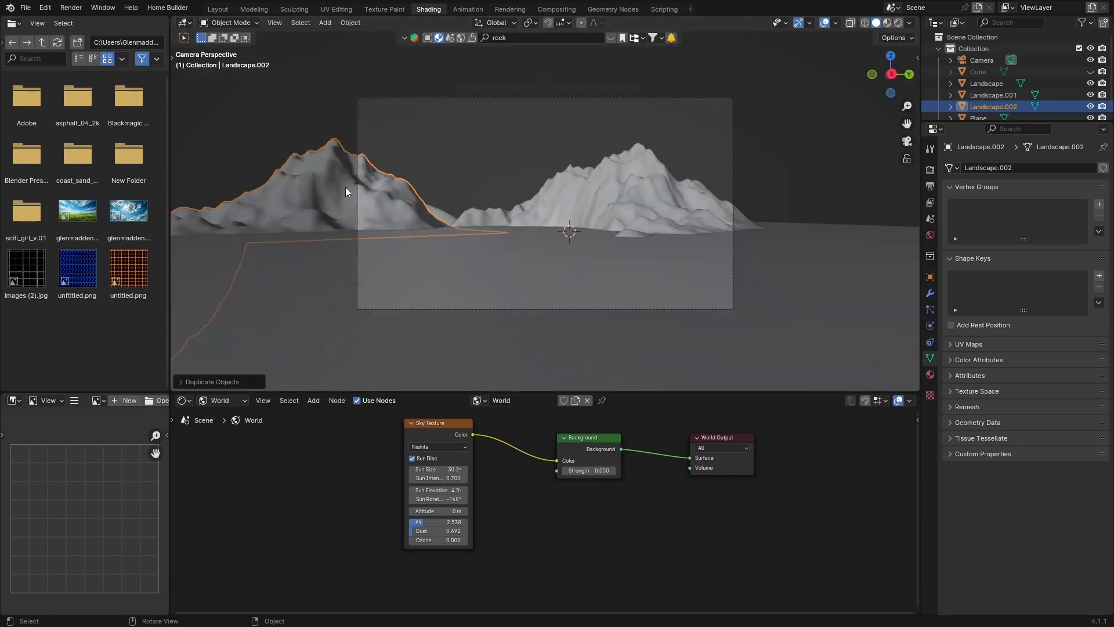
key(s)
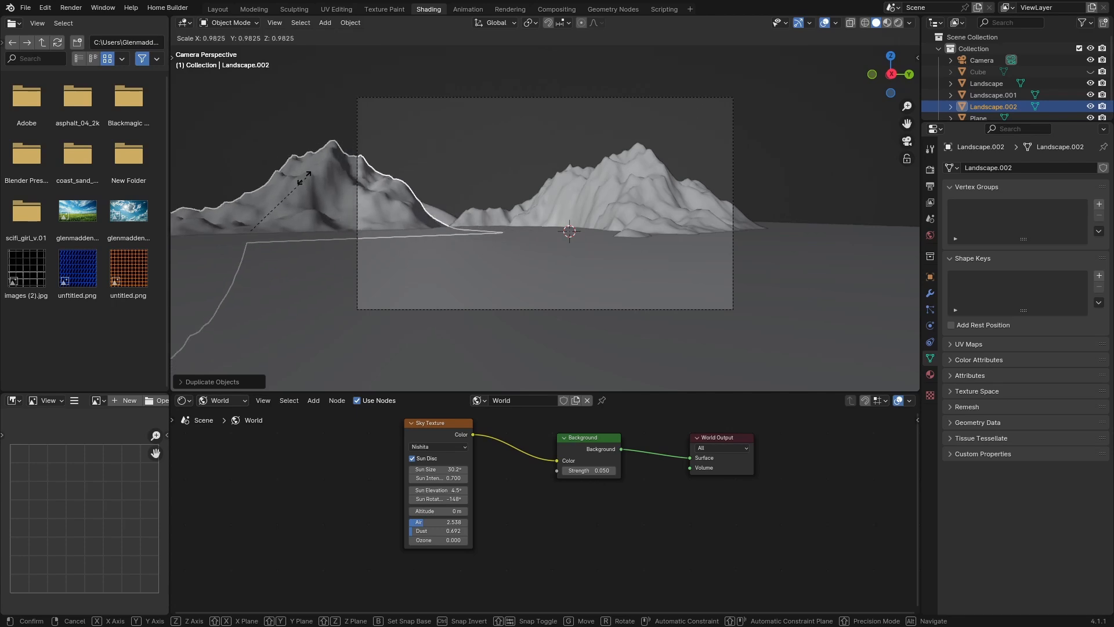
click(300, 182)
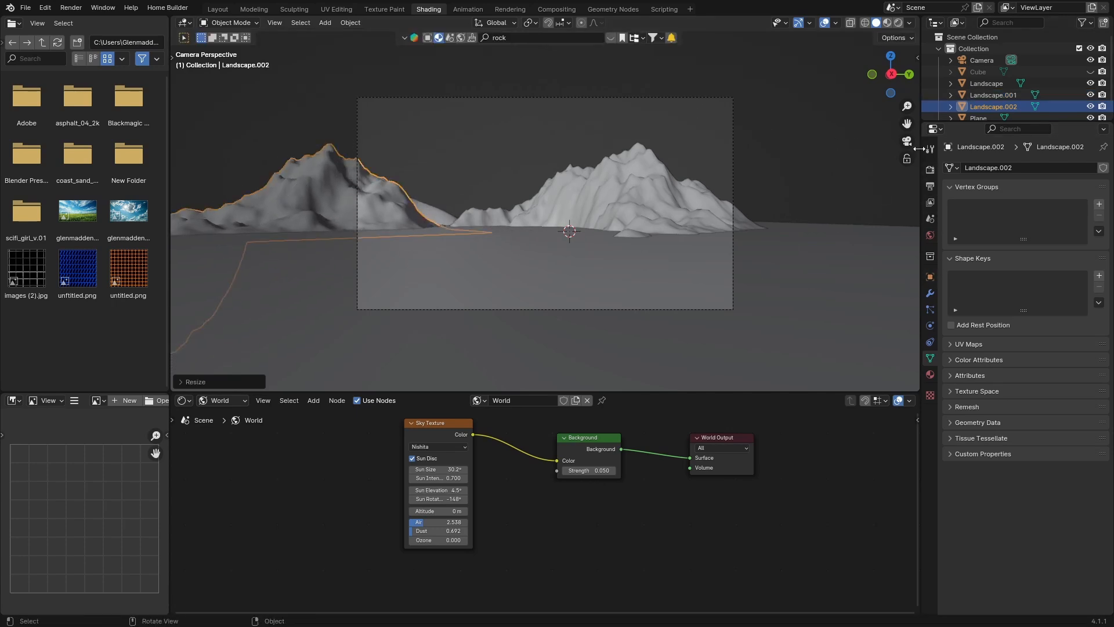
- Set the camera's focal length to 30 mm and its Shift X to -0.200 to frame both mountains
click(973, 62)
click(1011, 224)
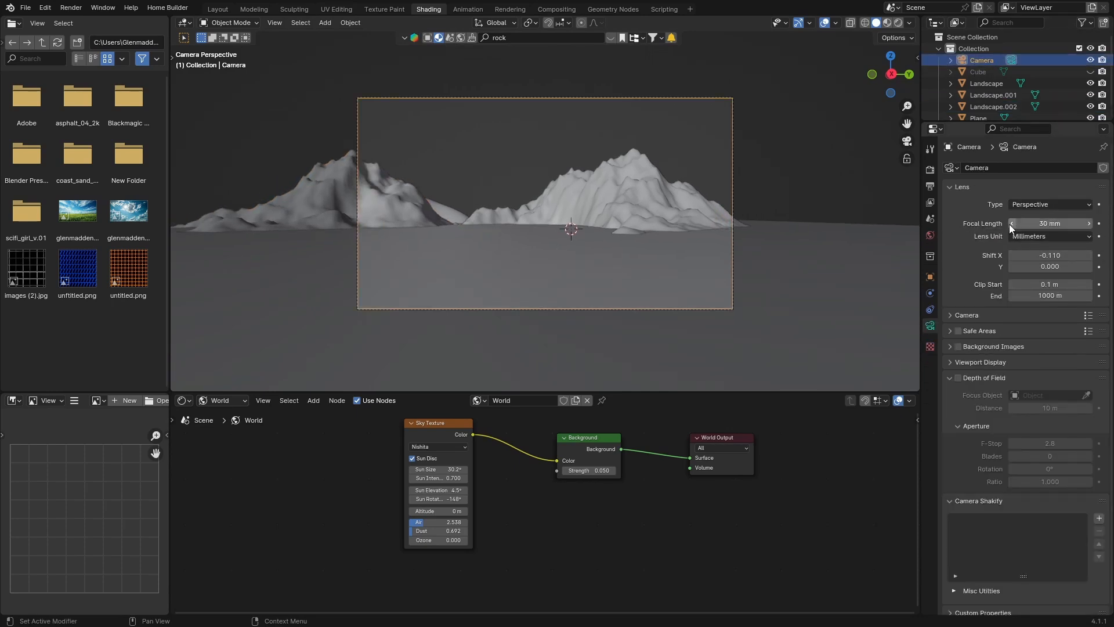
click(1012, 256)
click(1012, 256)
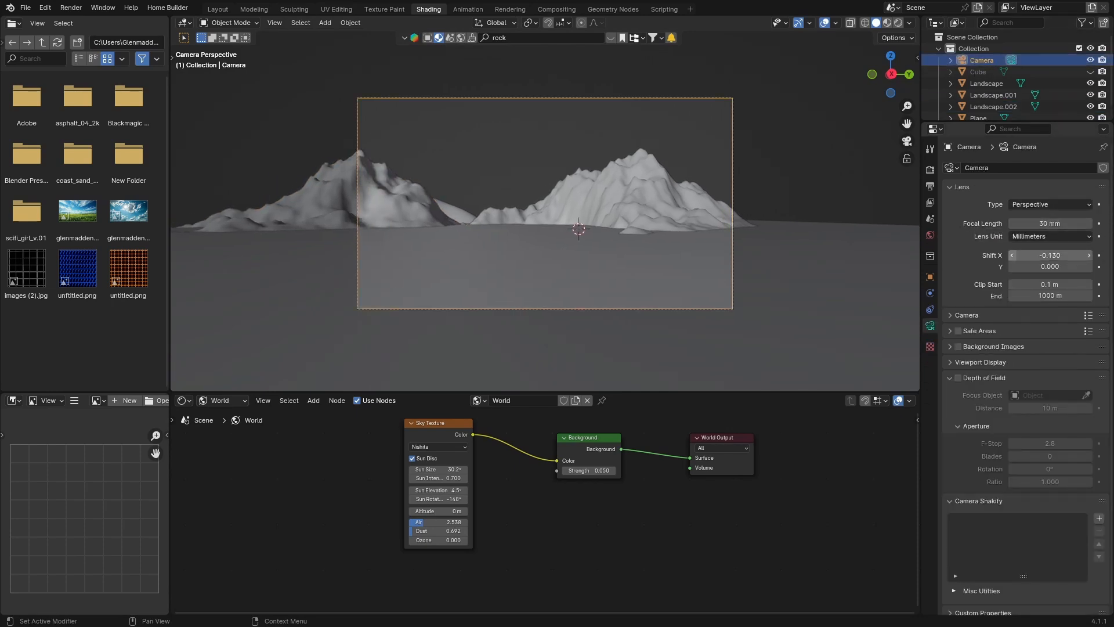
click(1012, 256)
click(1012, 256)
click(1013, 256)
click(1013, 256)
click(1012, 256)
click(1013, 256)
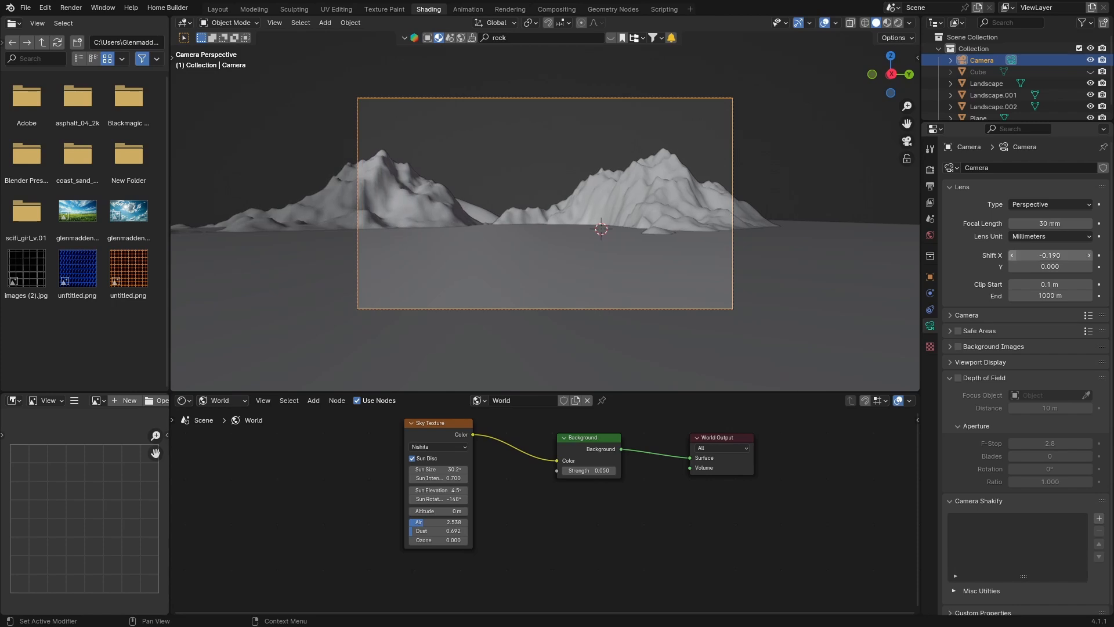
click(1012, 256)
- Show the fog cube in rendered shading, and set the sky's Sun Size to 15.4° and the Background Strength to 0.080
scroll(675, 199, up, 1)
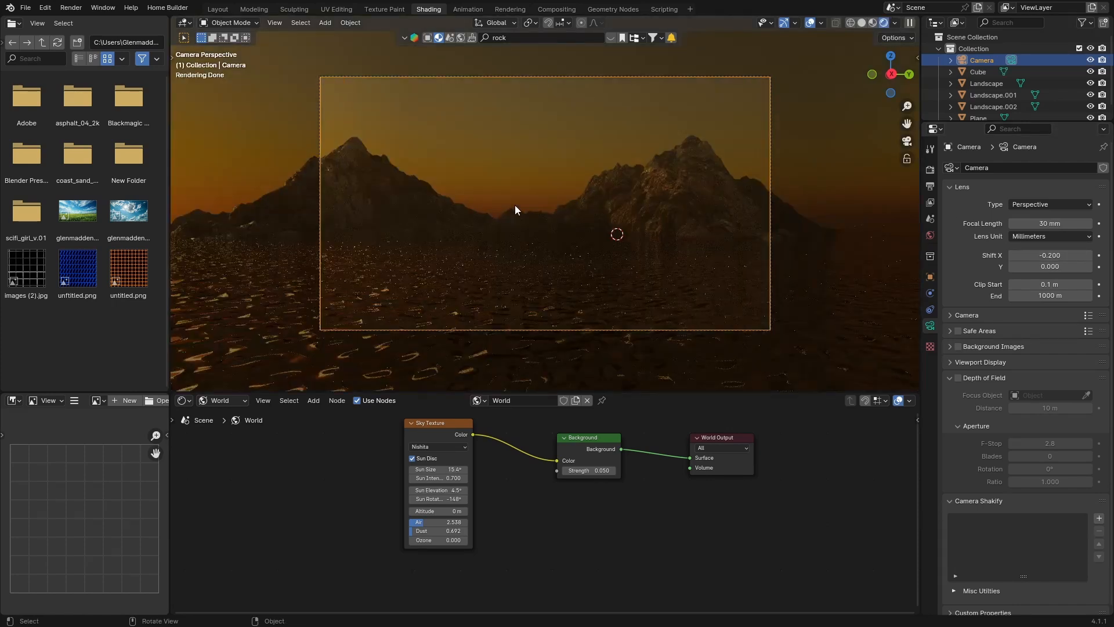
scroll(514, 204, up, 2)
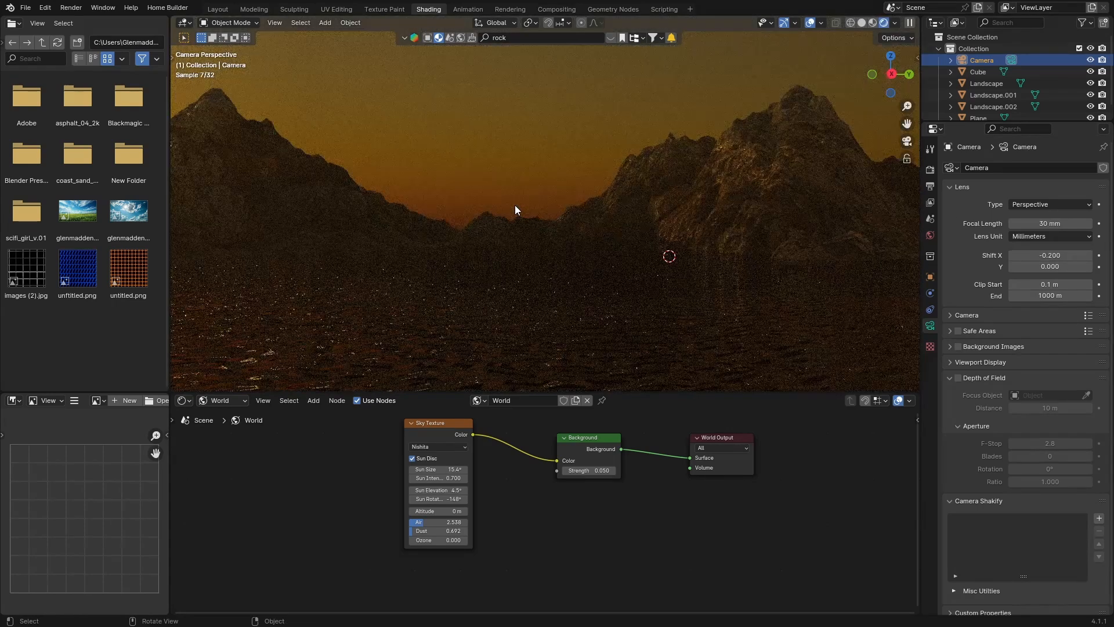
middle_drag(549, 221, 499, 225)
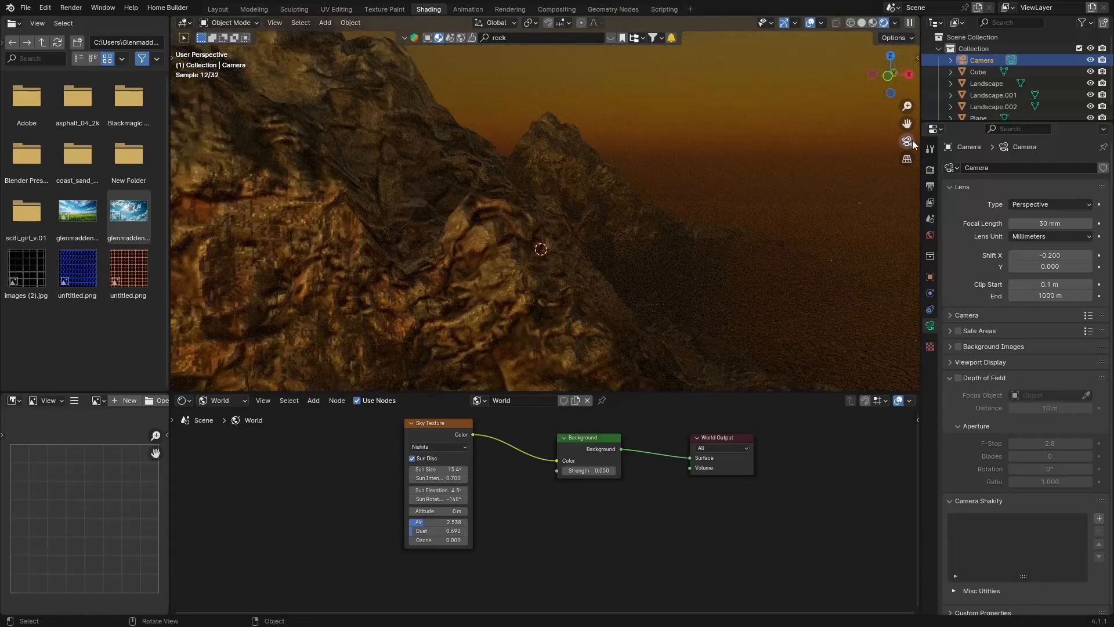
click(907, 141)
scroll(603, 244, up, 2)
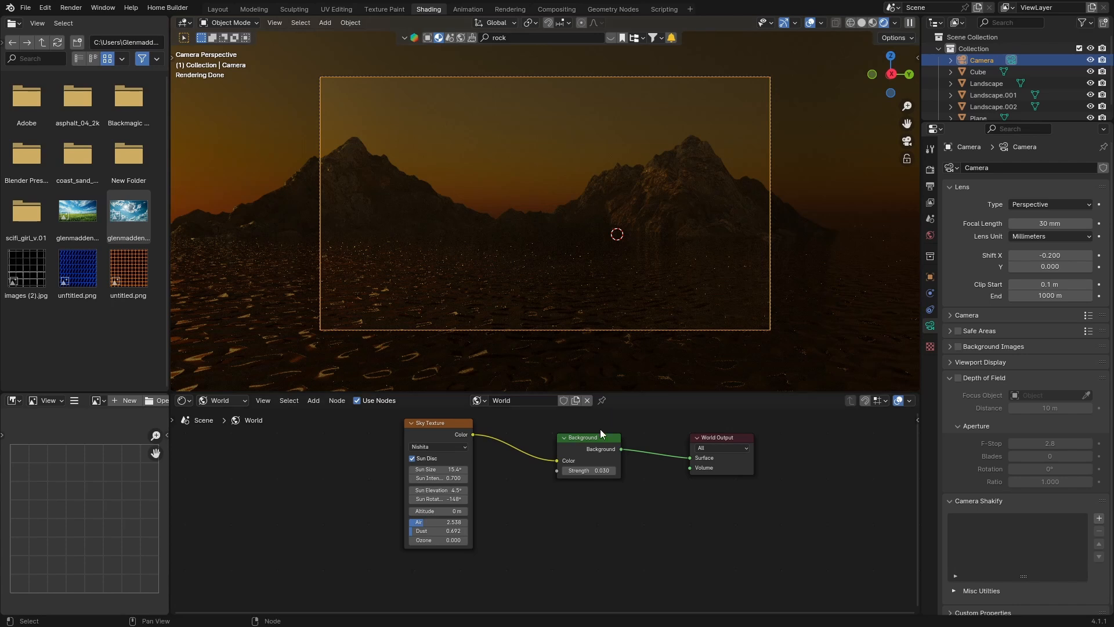
click(611, 471)
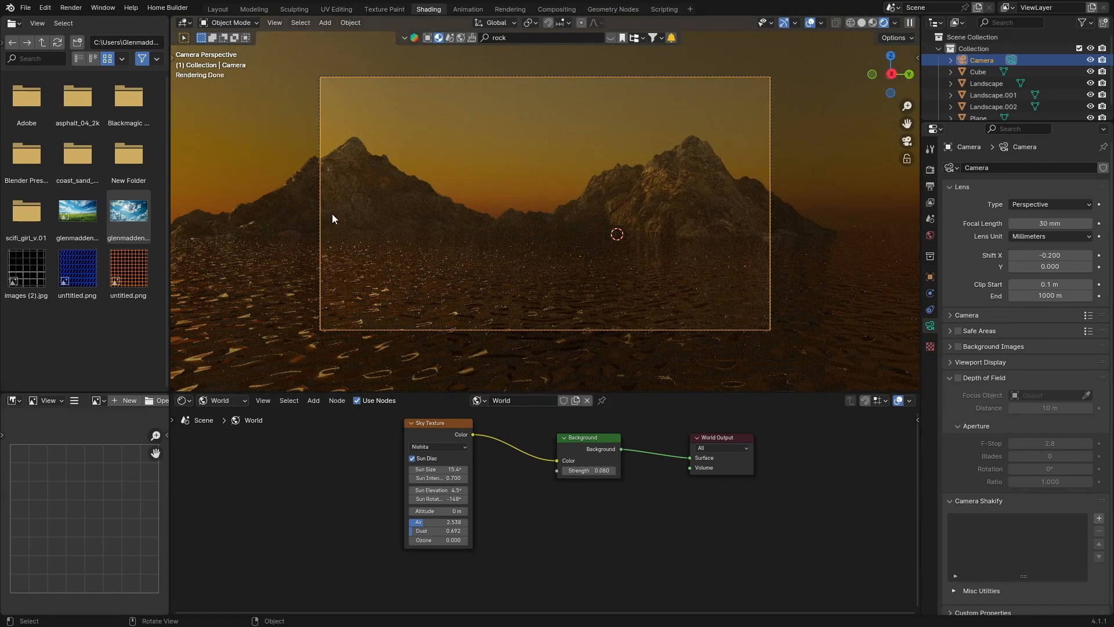
- Inspect the two mountains from outside the camera, hide the fog cube, and return to the camera view with nothing selected
click(342, 199)
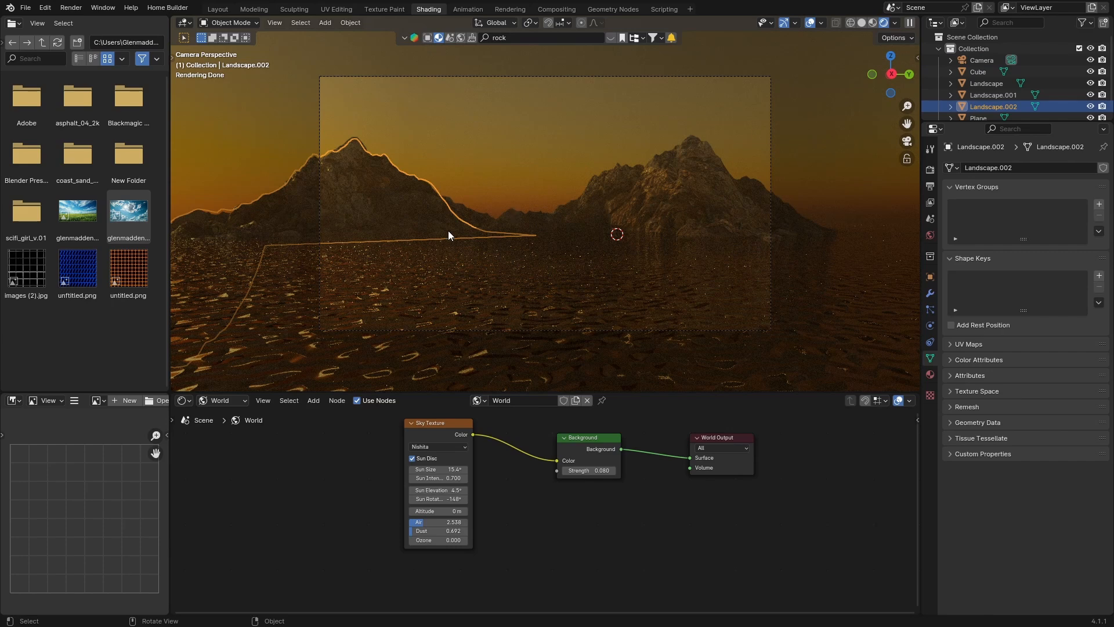
middle_drag(613, 267, 613, 267)
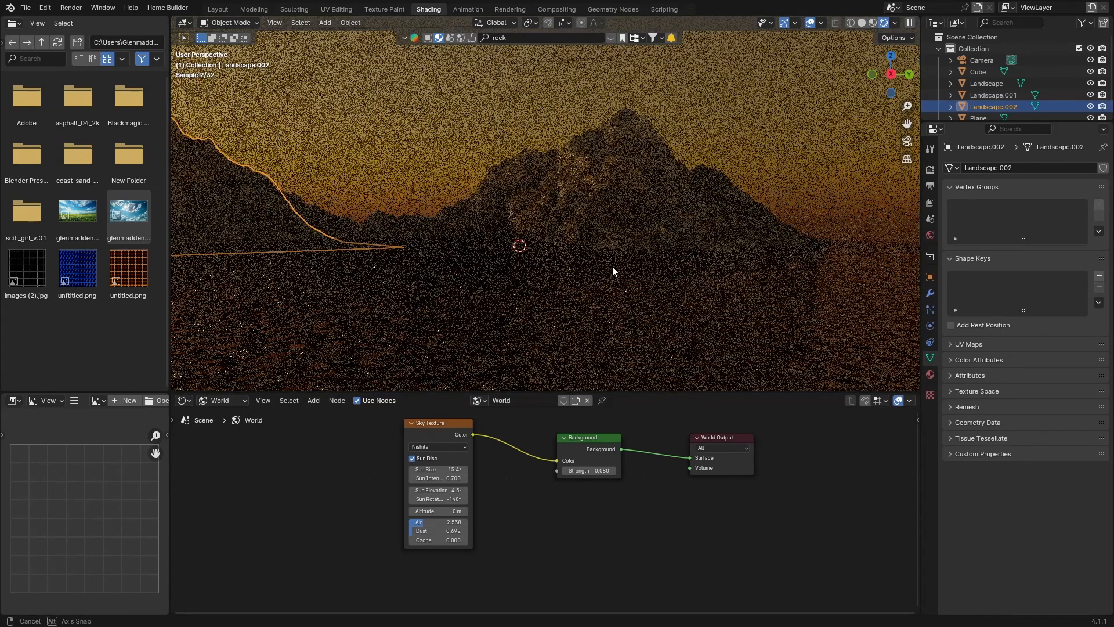
scroll(613, 268, down, 4)
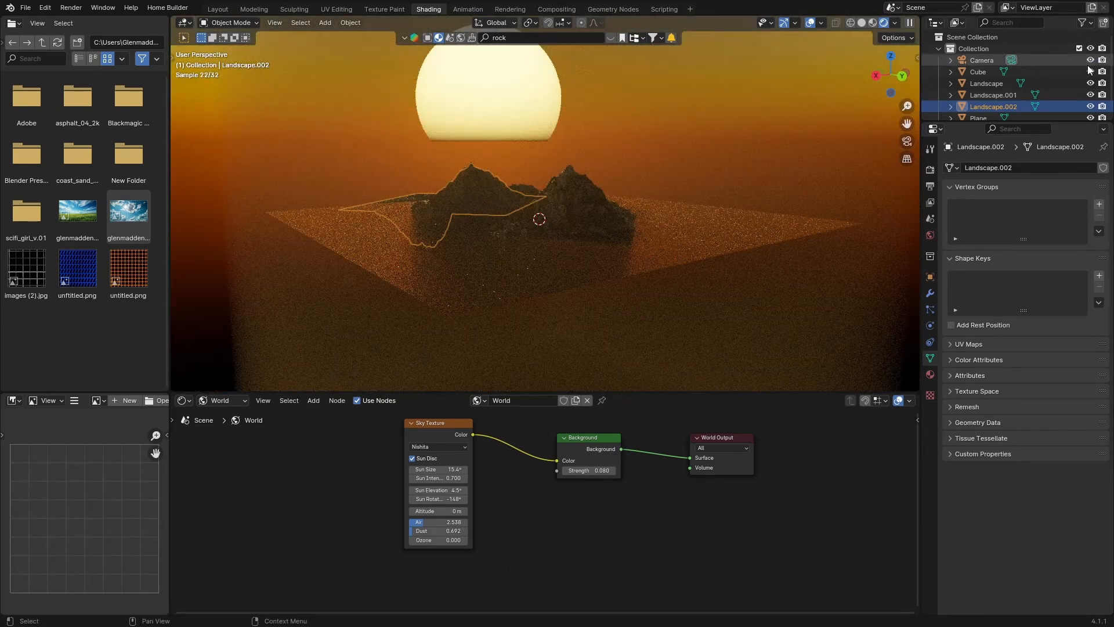
click(1090, 72)
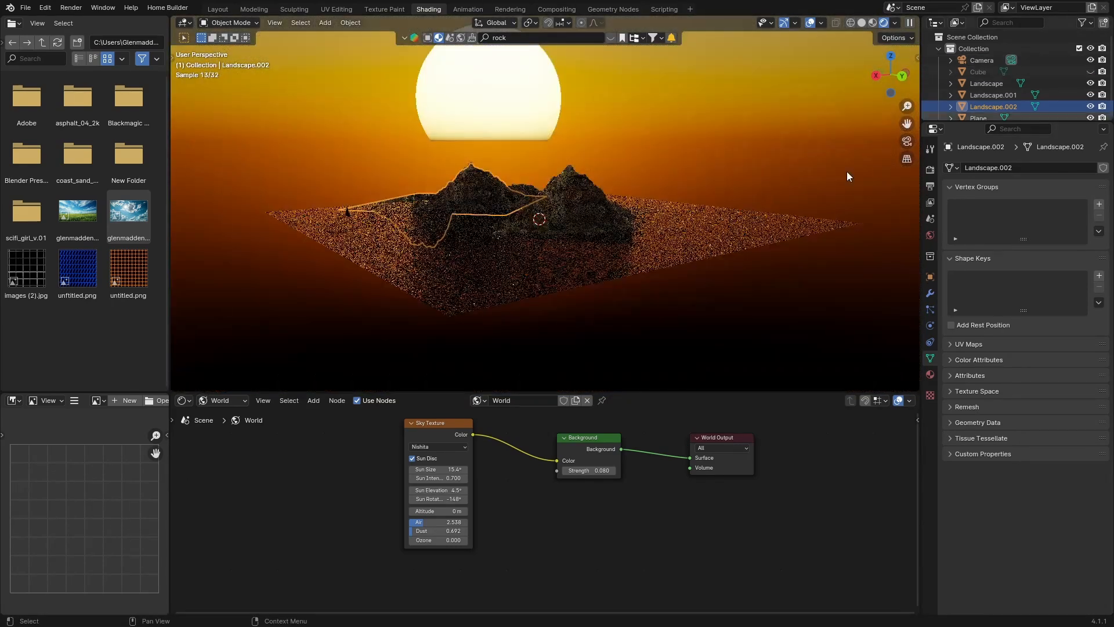
click(908, 143)
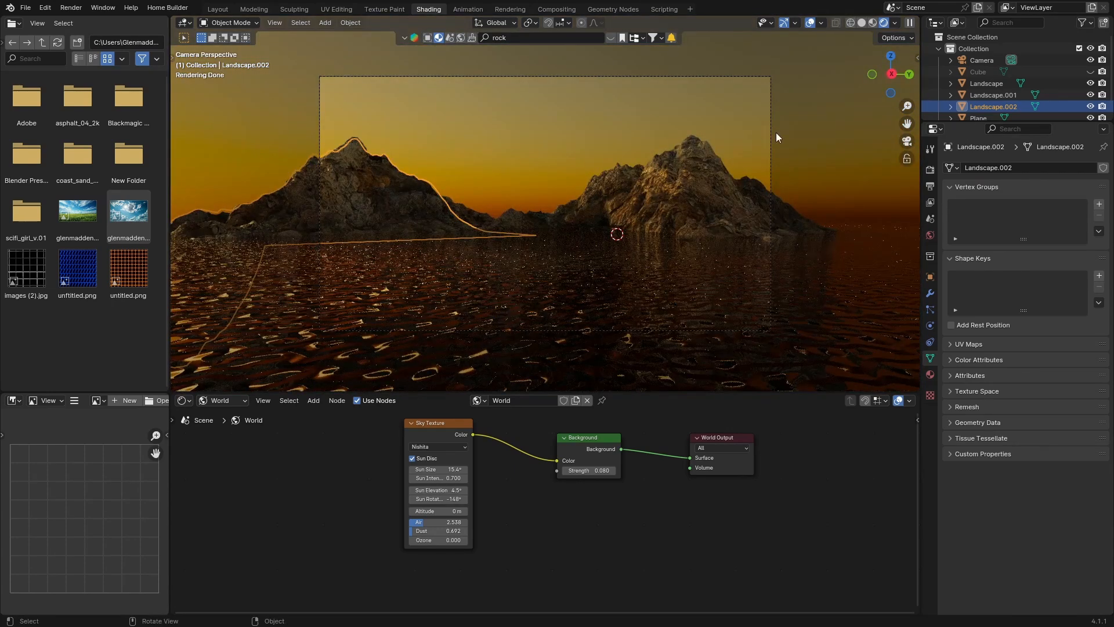
click(776, 132)
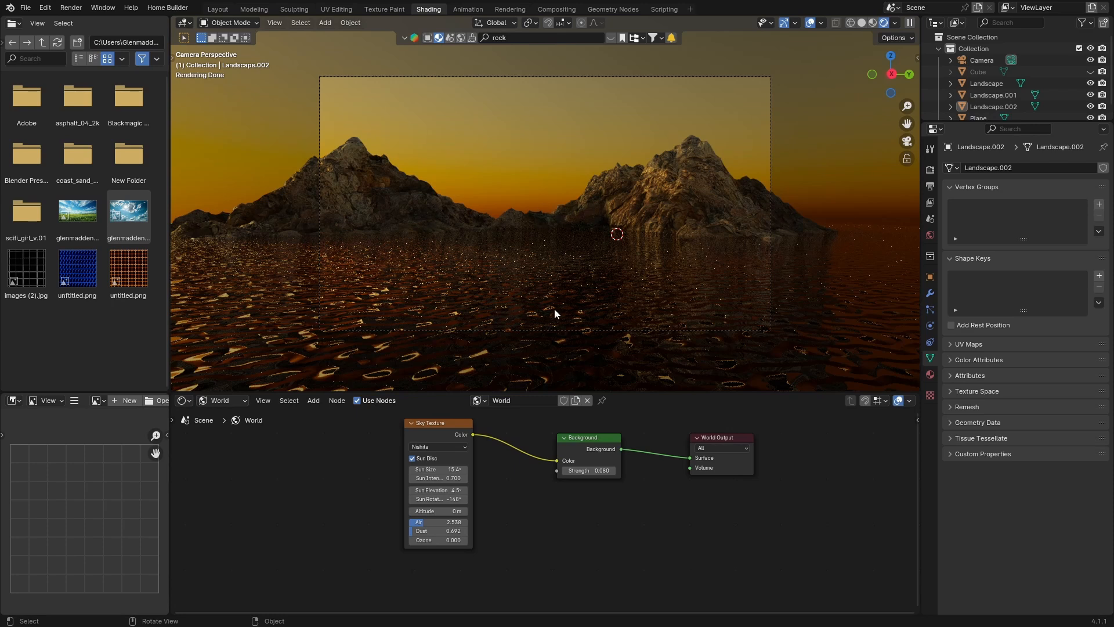
- Show the fog cube again and select it in the rendered camera view
click(361, 280)
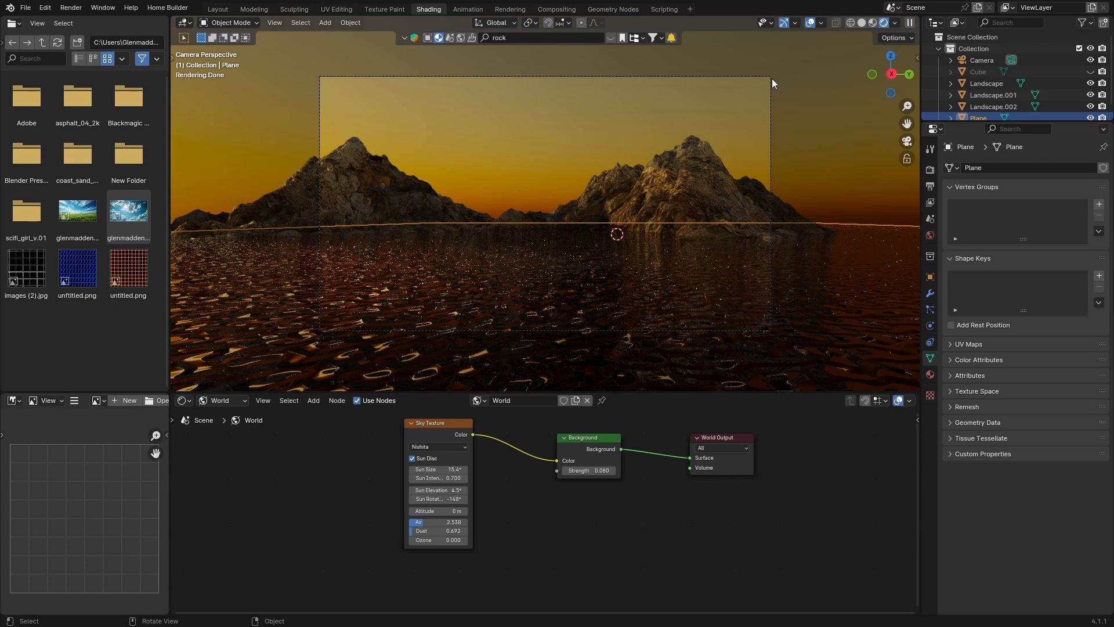
click(1091, 71)
click(797, 178)
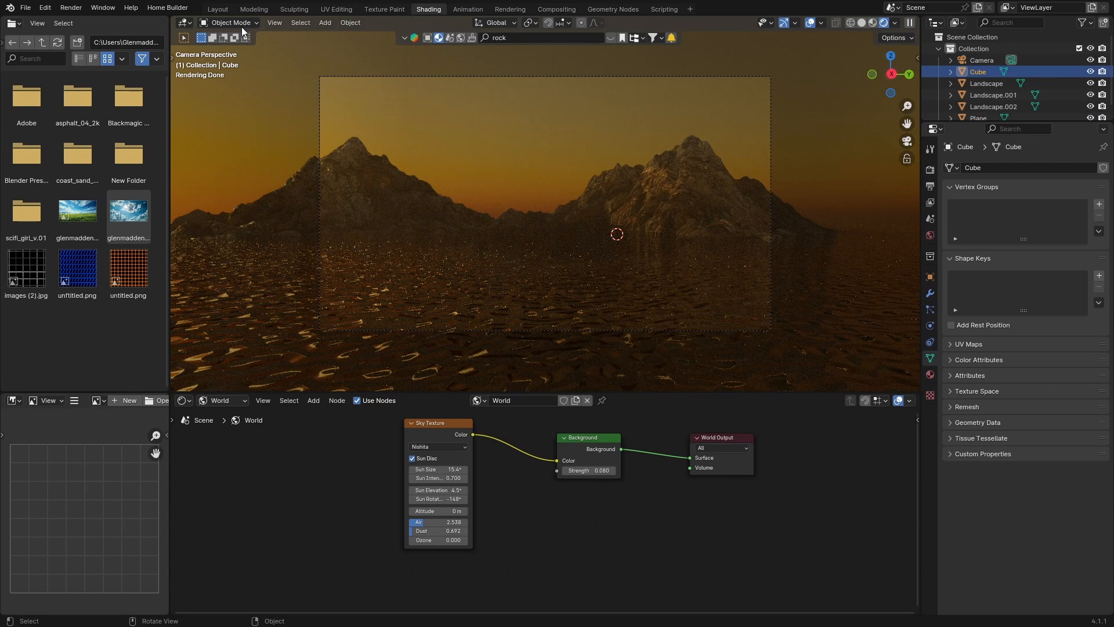
- Switch to the Layout workspace and display its main viewport through the camera in rendered shading
click(217, 9)
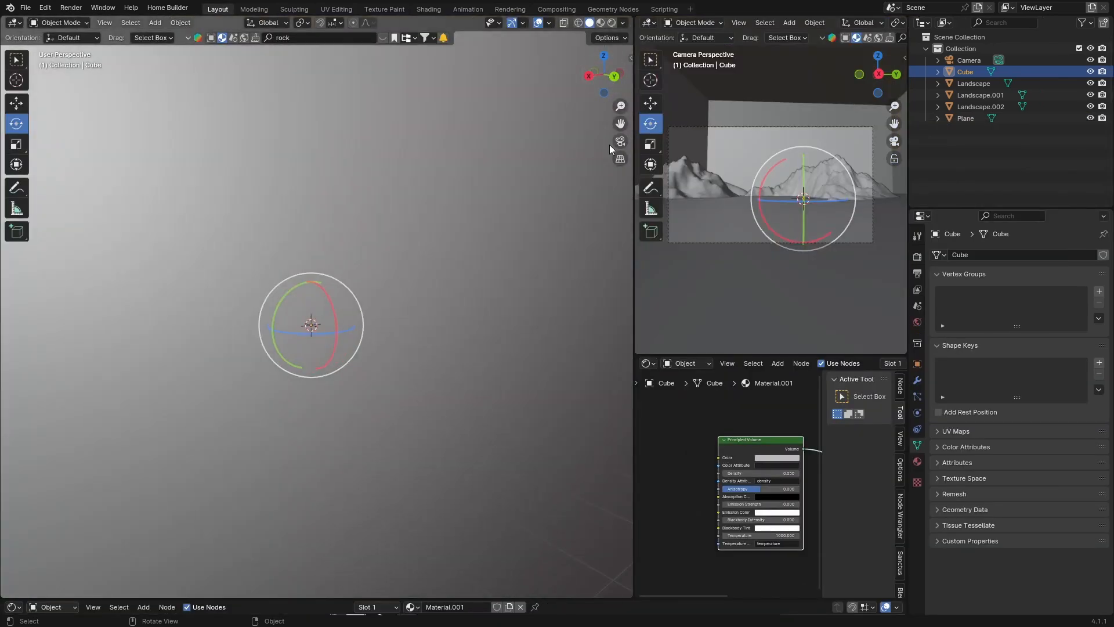
click(620, 142)
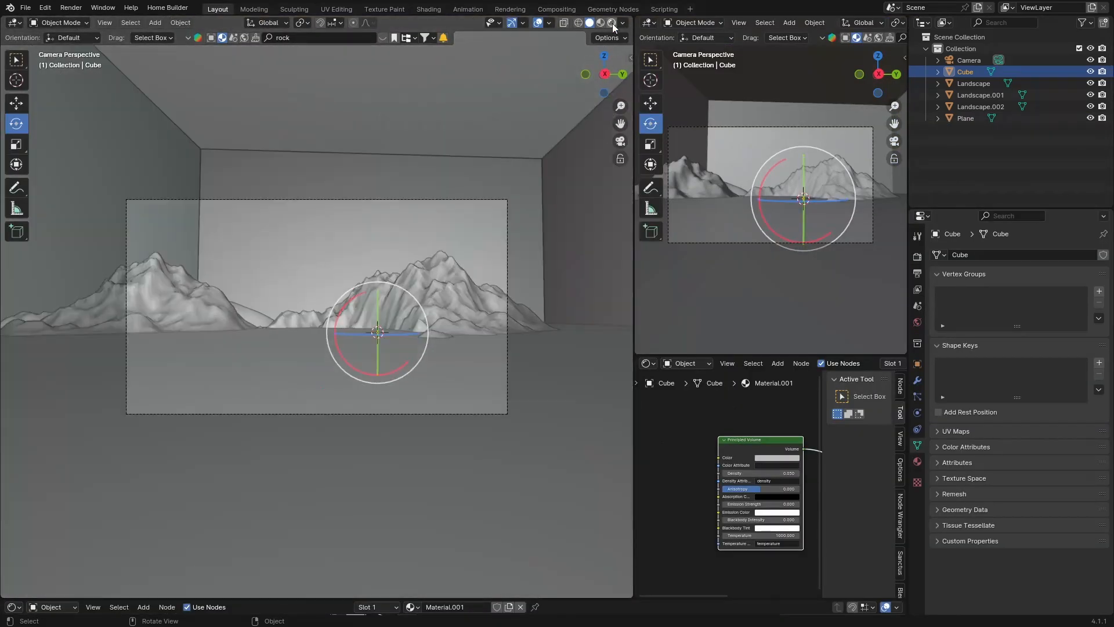
click(597, 22)
scroll(441, 225, up, 2)
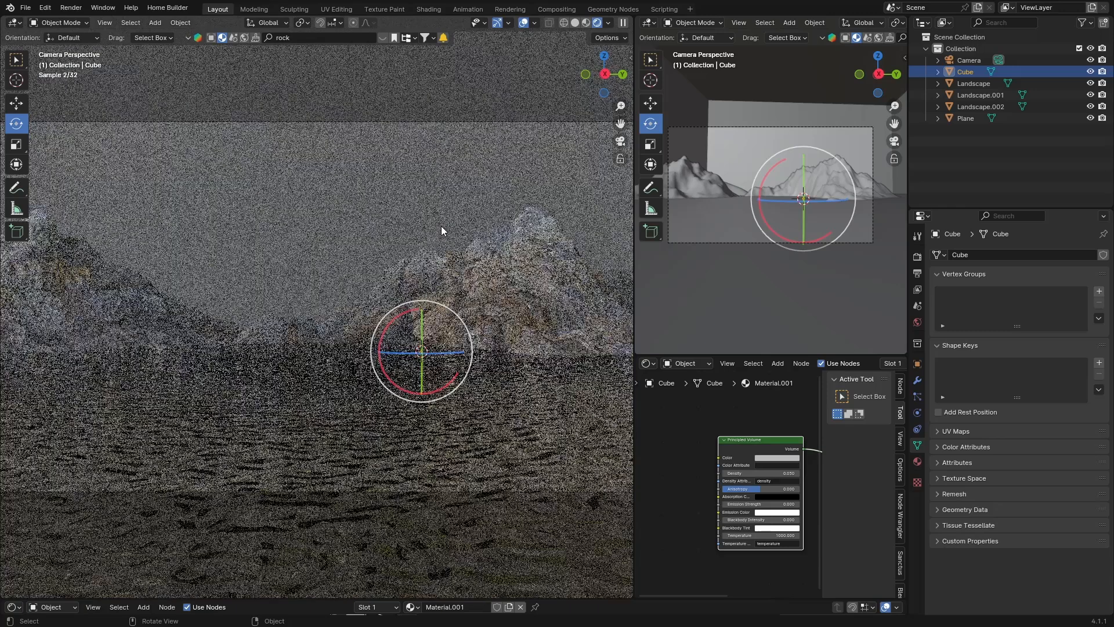